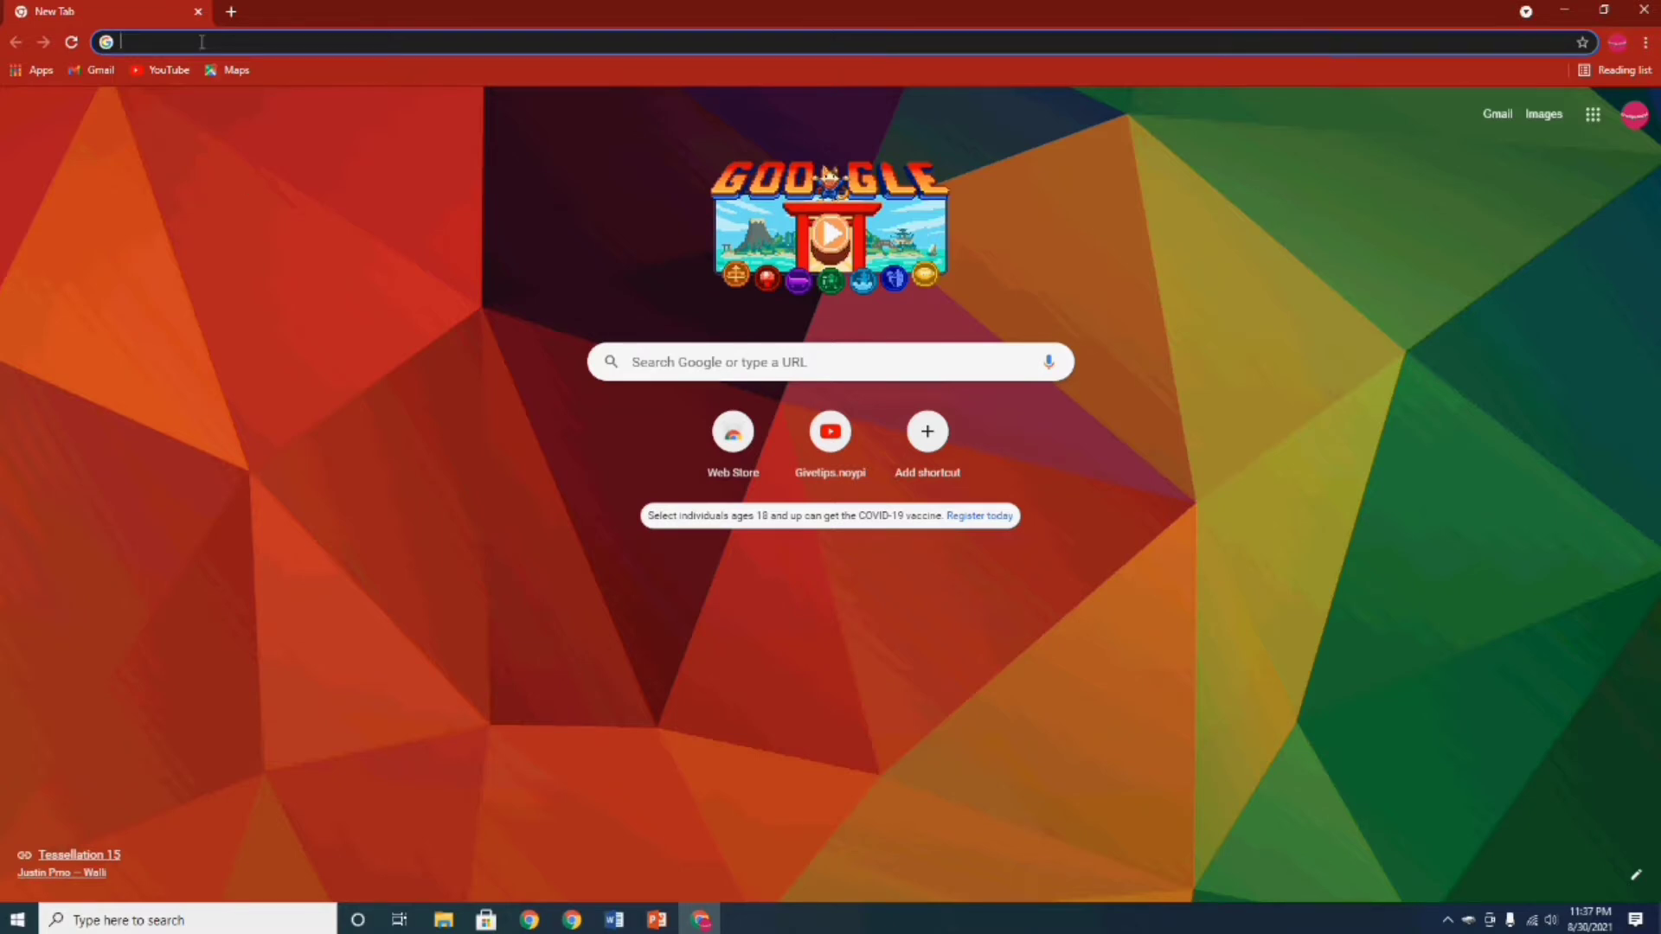
Step: Load the 1001freefonts.com home page in Google Chrome
{"action": "type", "text": "100"}
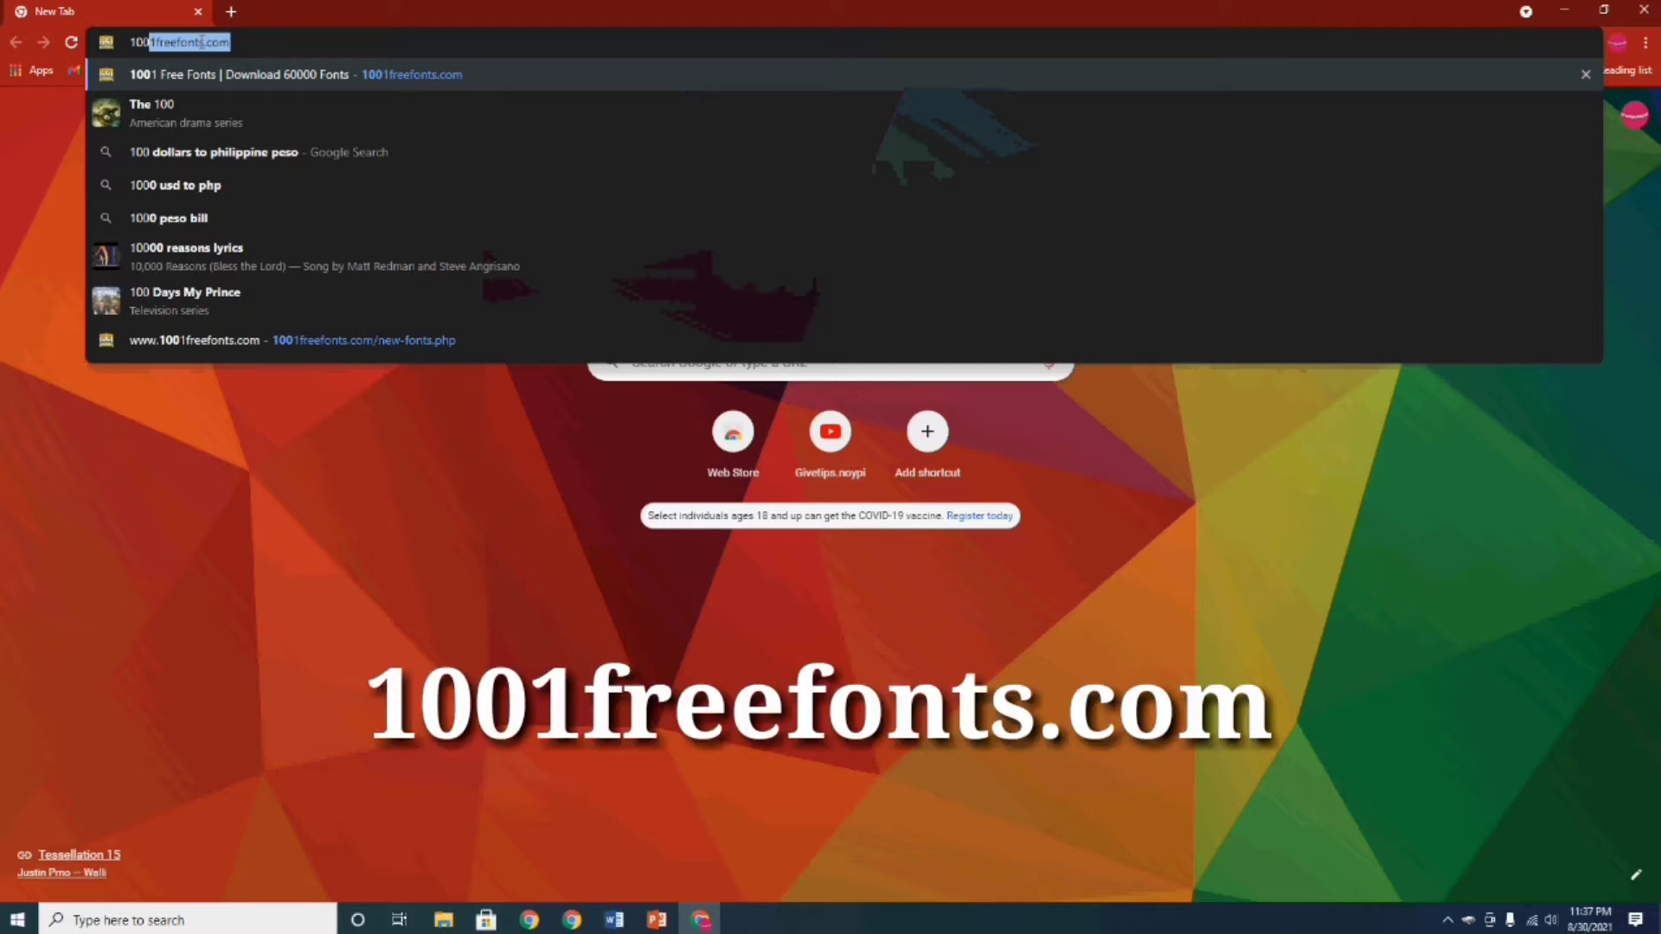
{"action": "type", "text": "1fre"}
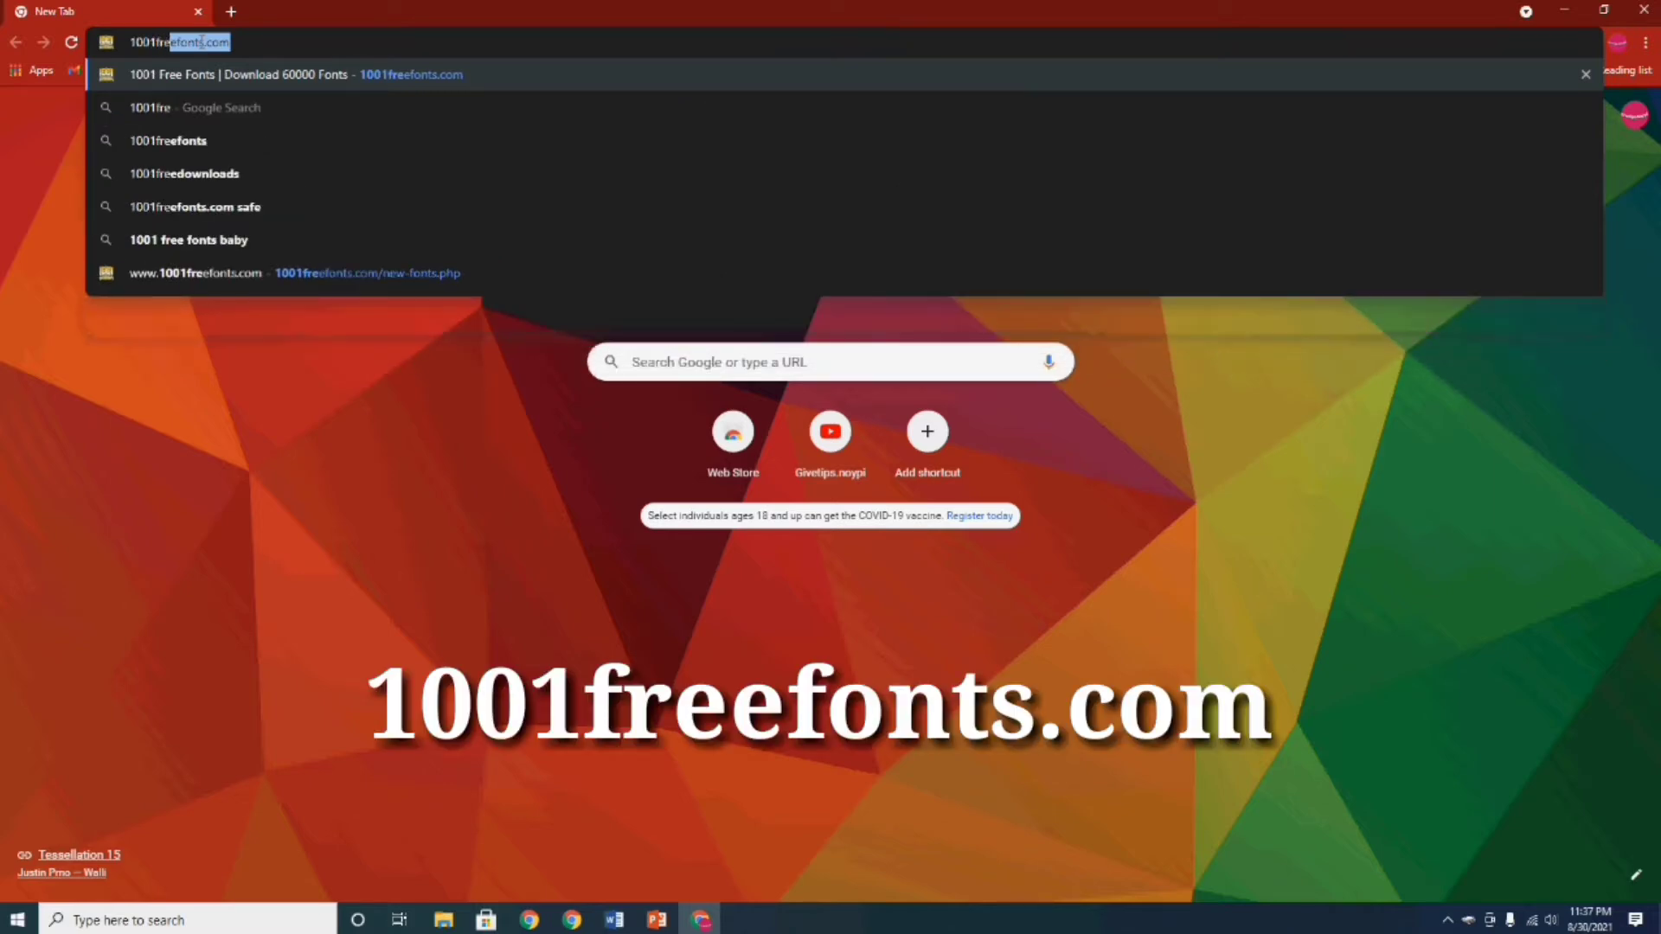
{"action": "type", "text": "efont"}
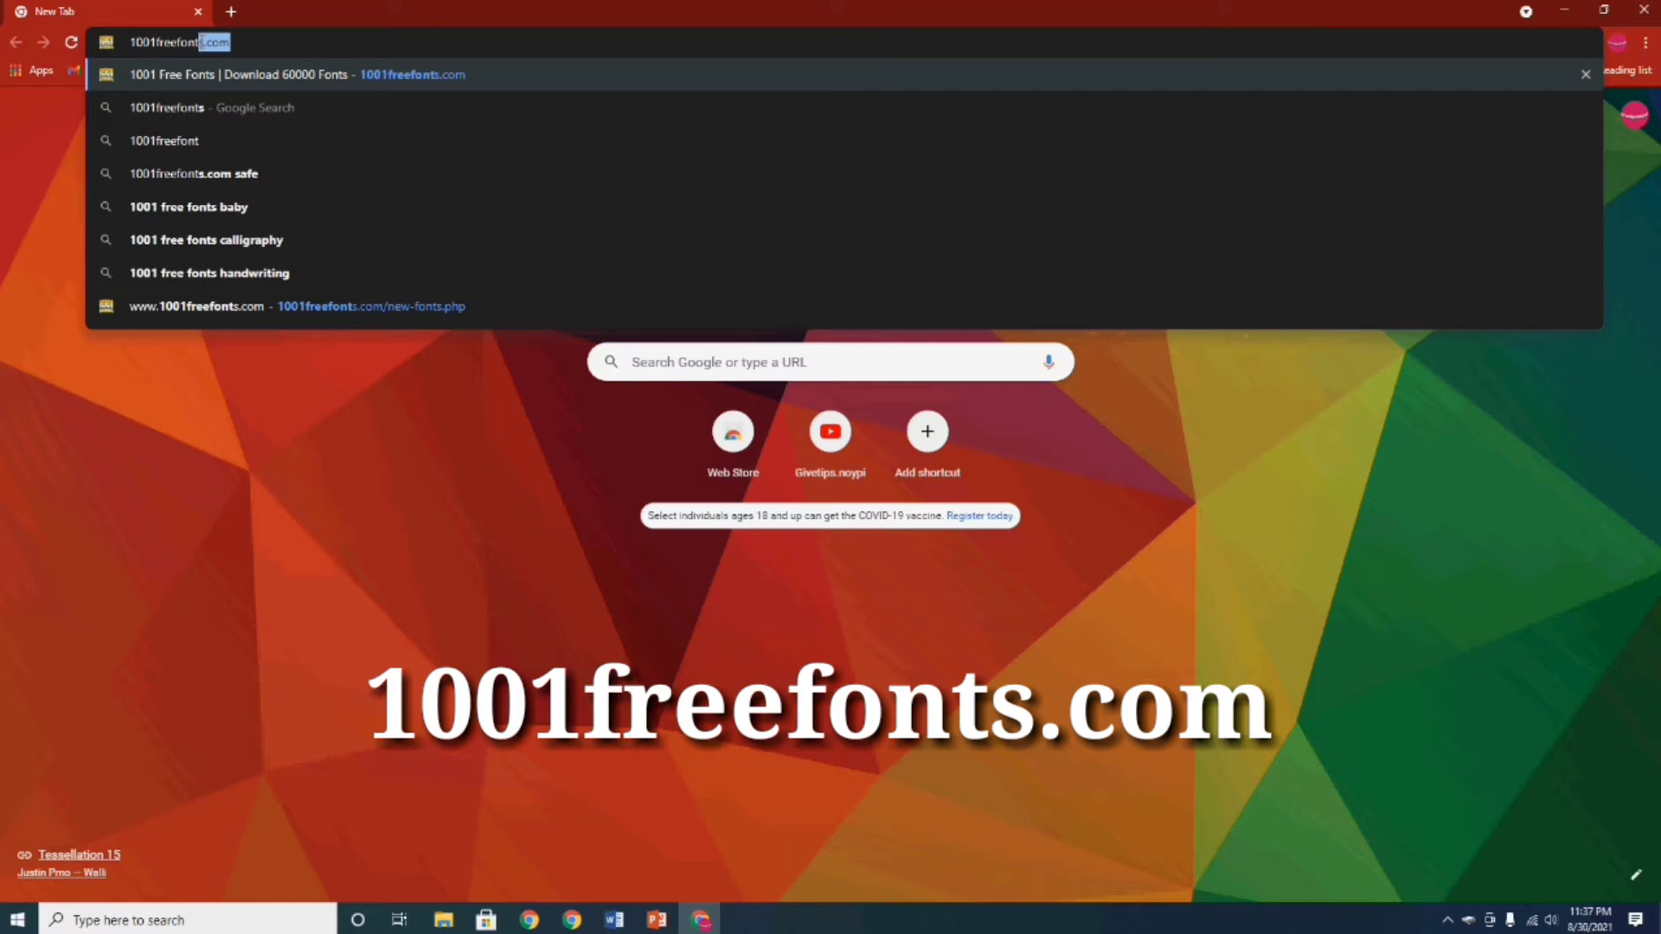
{"action": "type", "text": "s."}
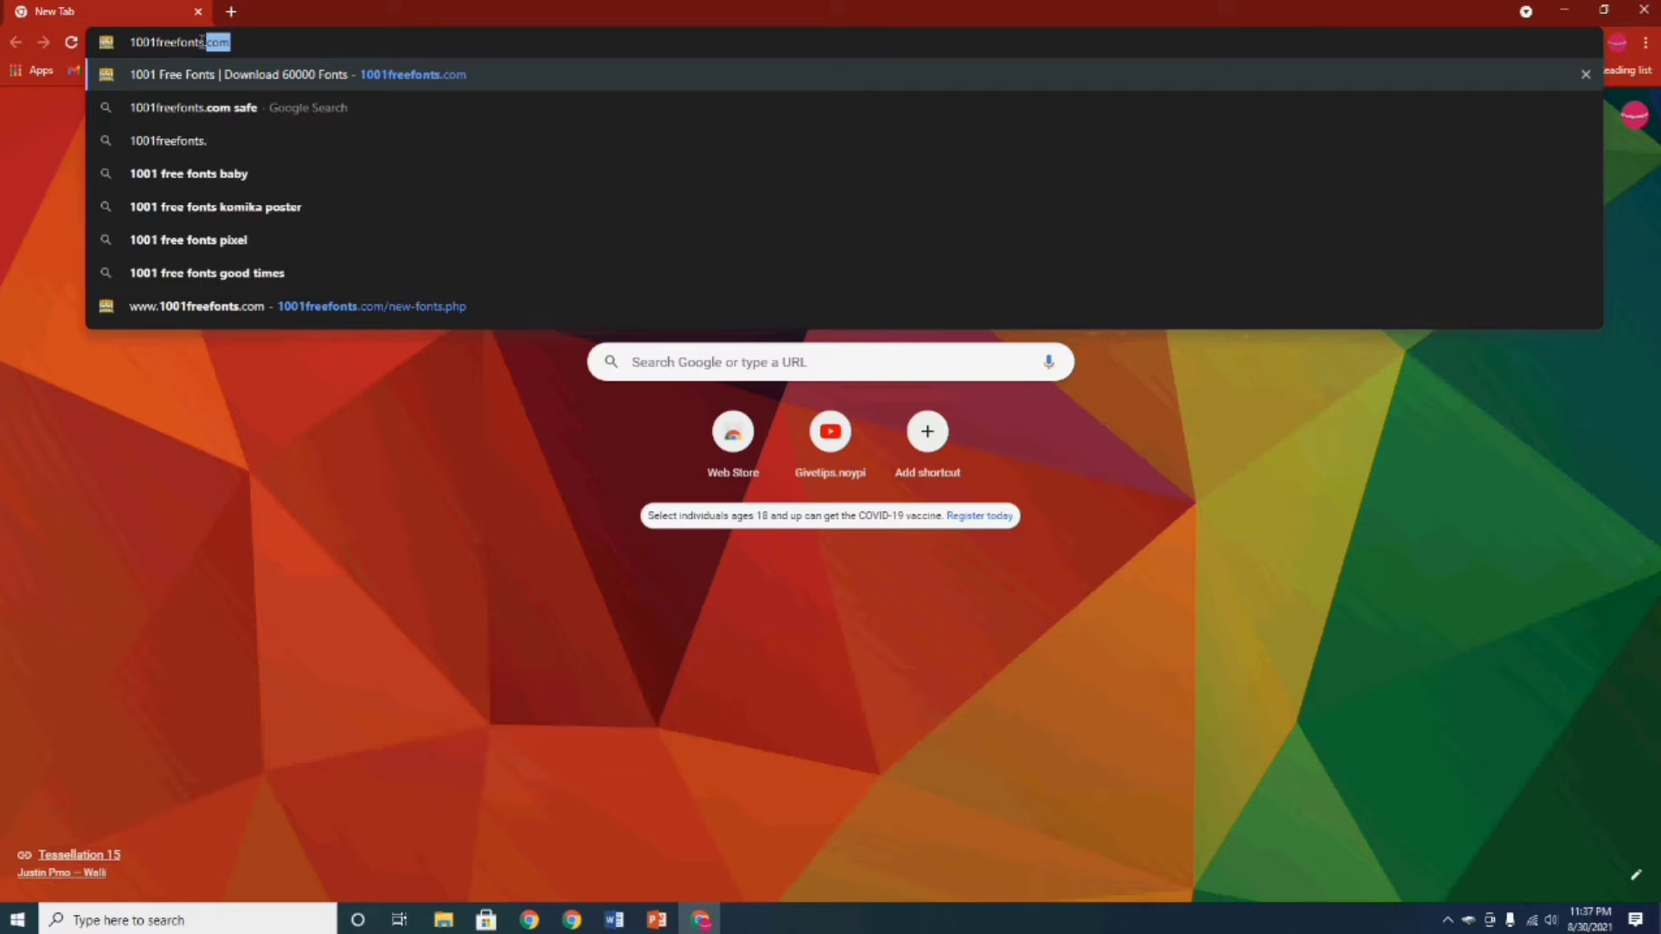
{"action": "type", "text": "com"}
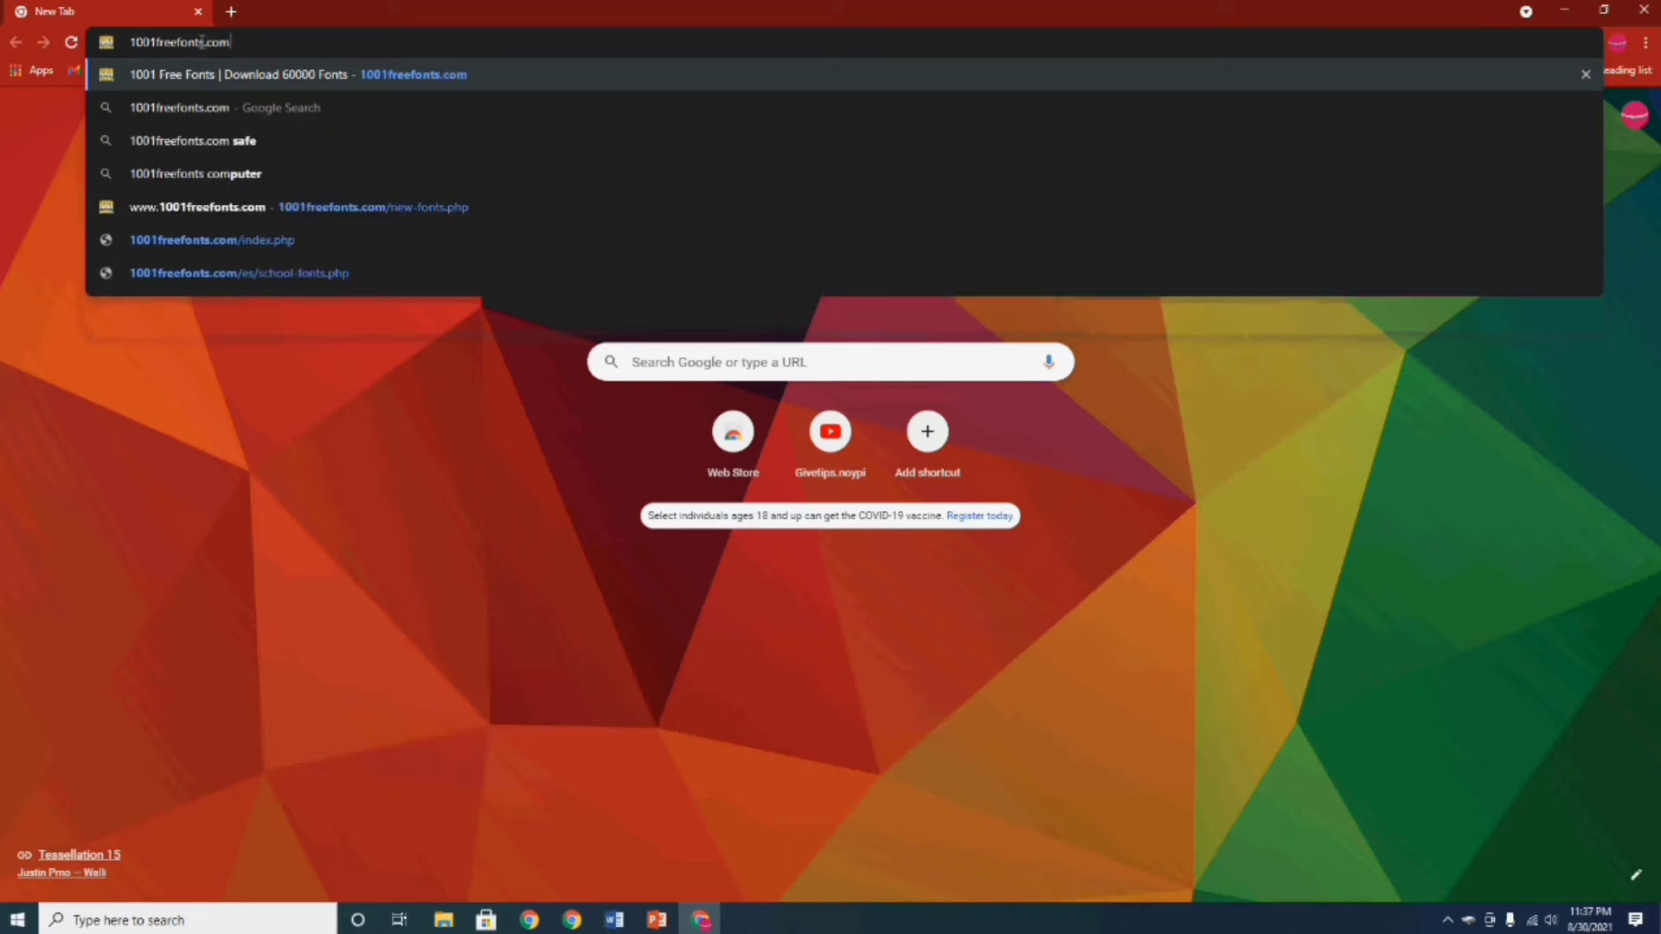
{"action": "key", "text": "Return"}
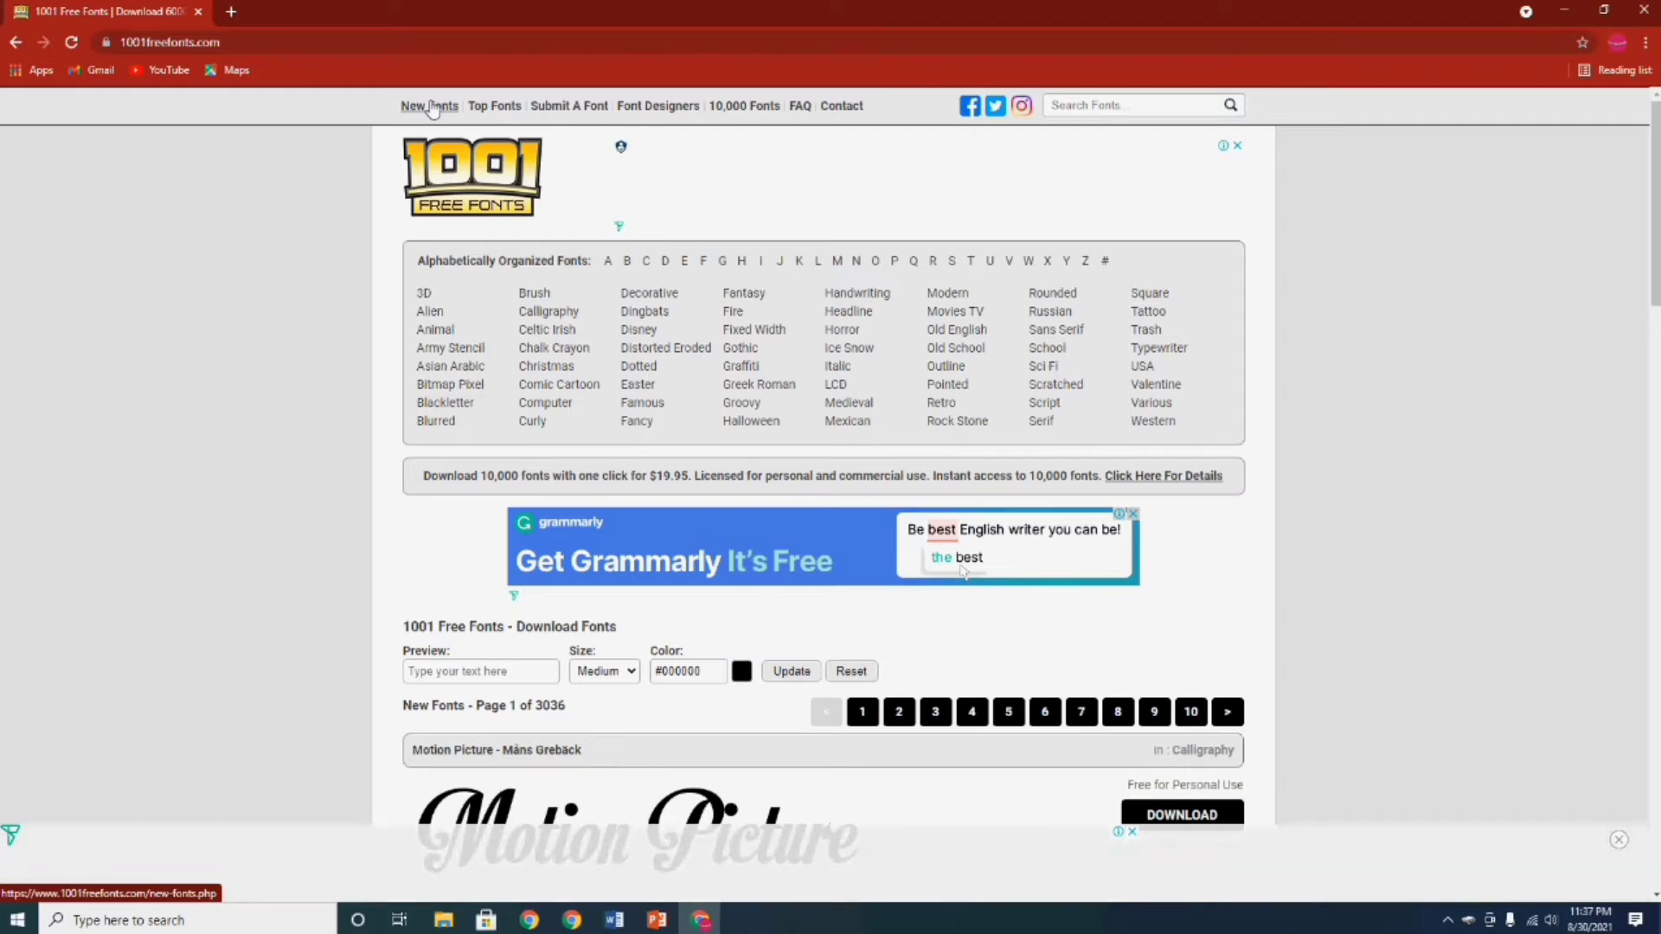
Step: Browse the newest fonts list on 1001 Free Fonts
{"action": "left_click", "coordinate": [430, 107]}
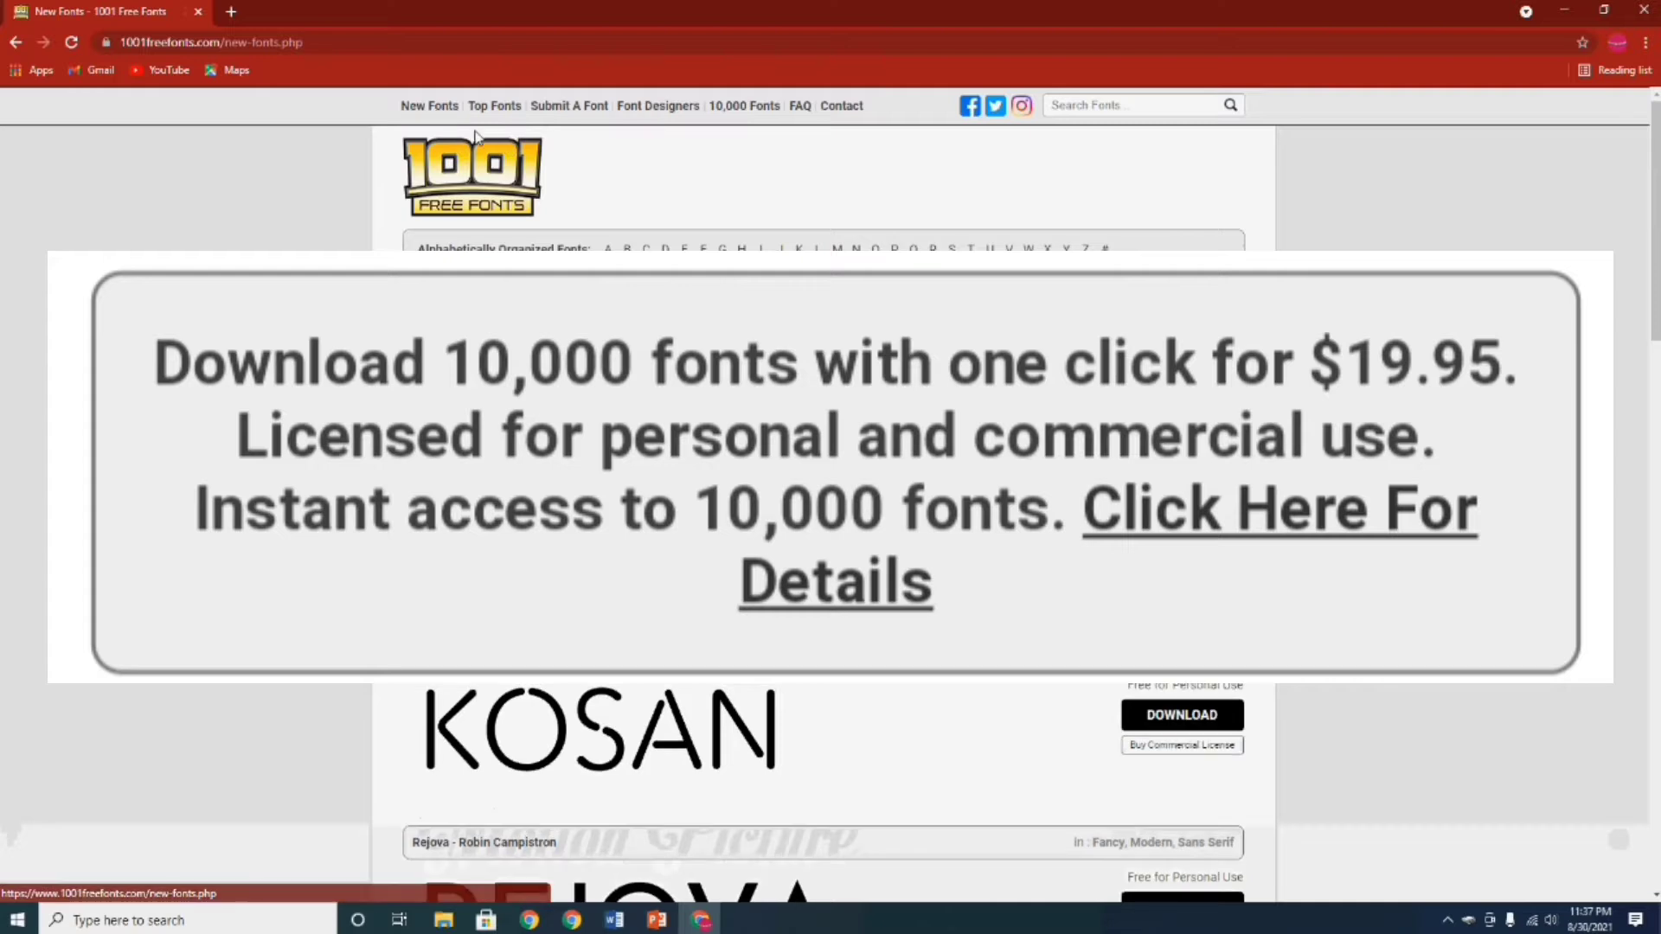
{"action": "scroll", "coordinate": [830, 519], "scroll_direction": "down", "scroll_amount": 10}
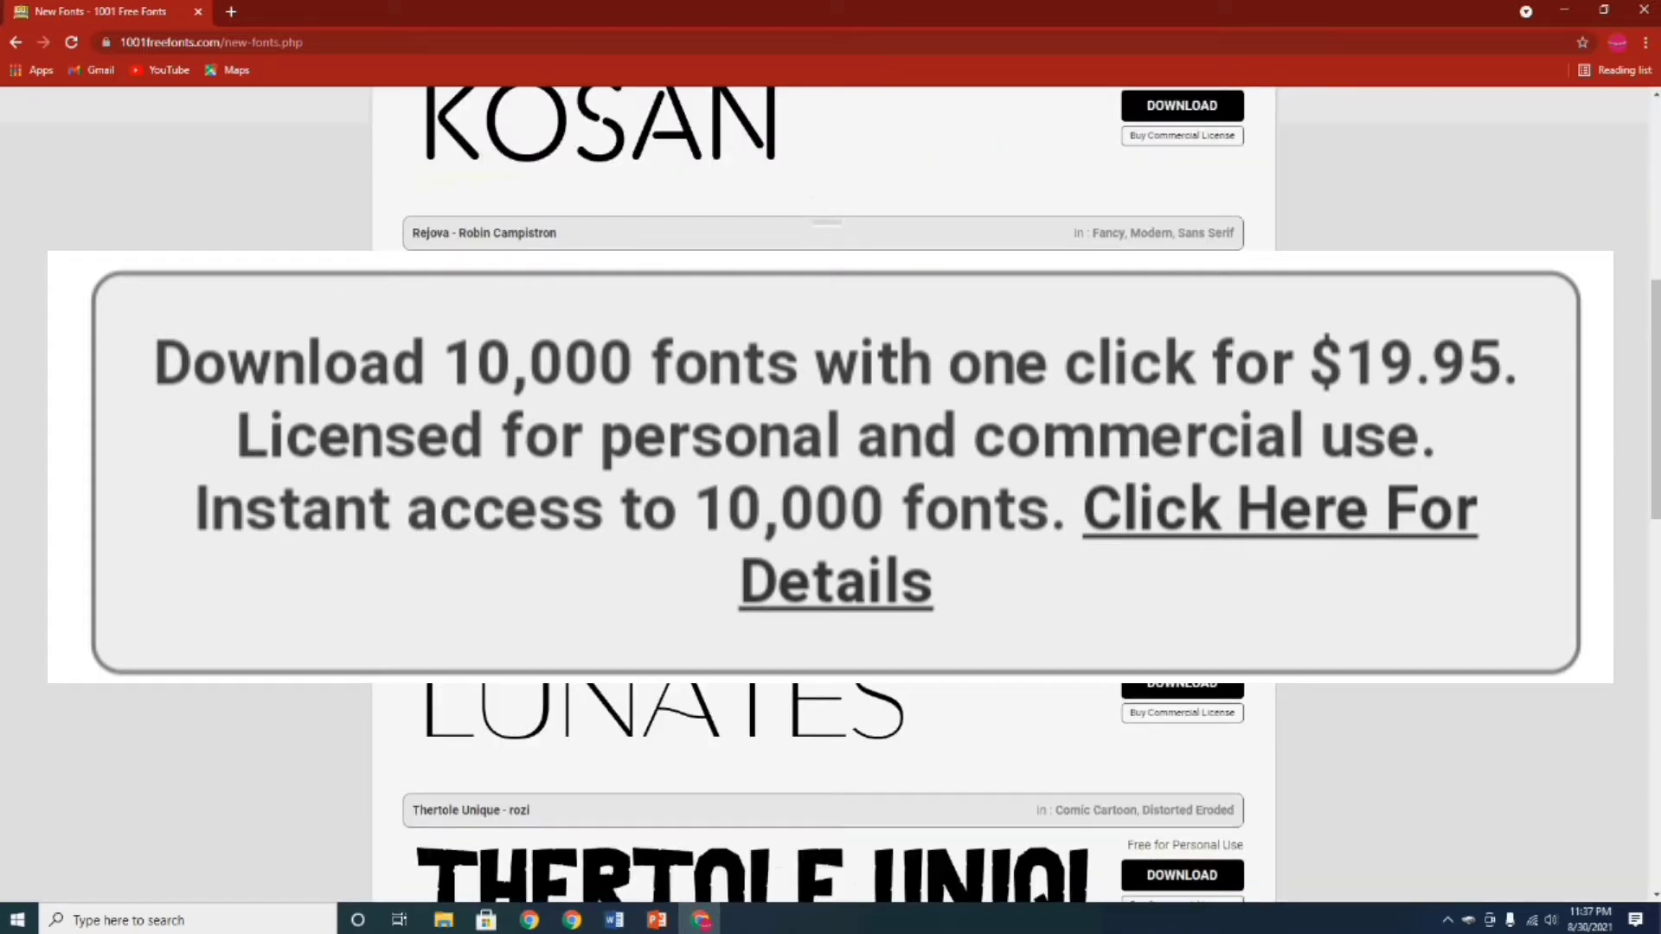
{"action": "scroll", "coordinate": [830, 519], "scroll_direction": "down", "scroll_amount": 5}
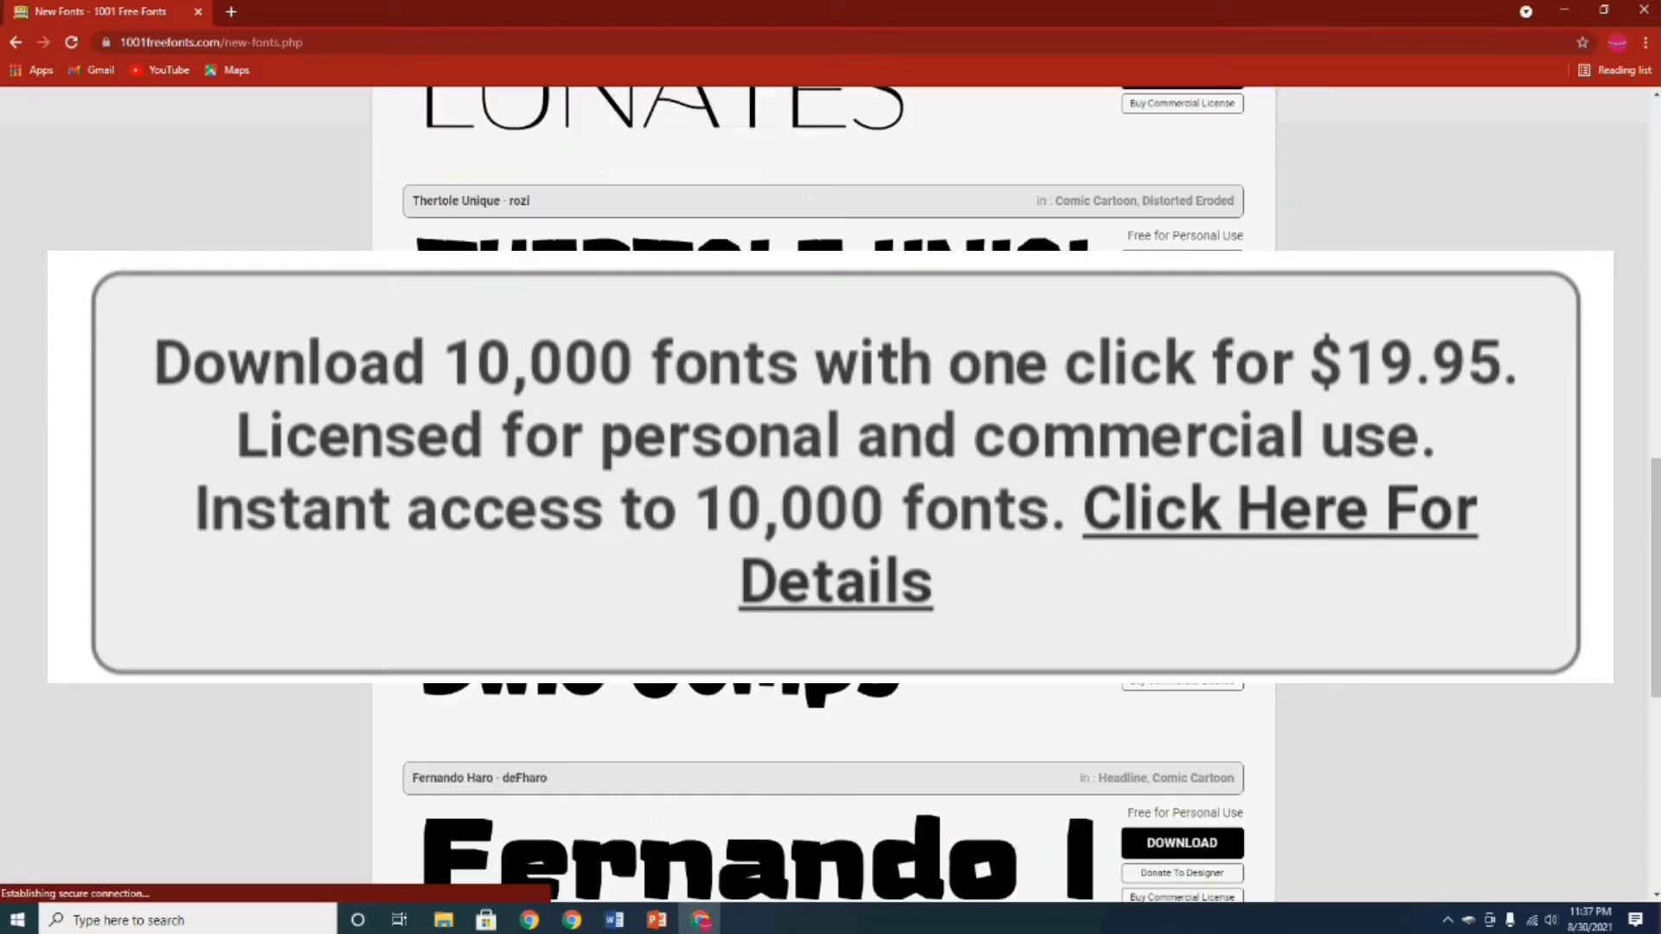
{"action": "scroll", "coordinate": [830, 519], "scroll_direction": "up", "scroll_amount": 15}
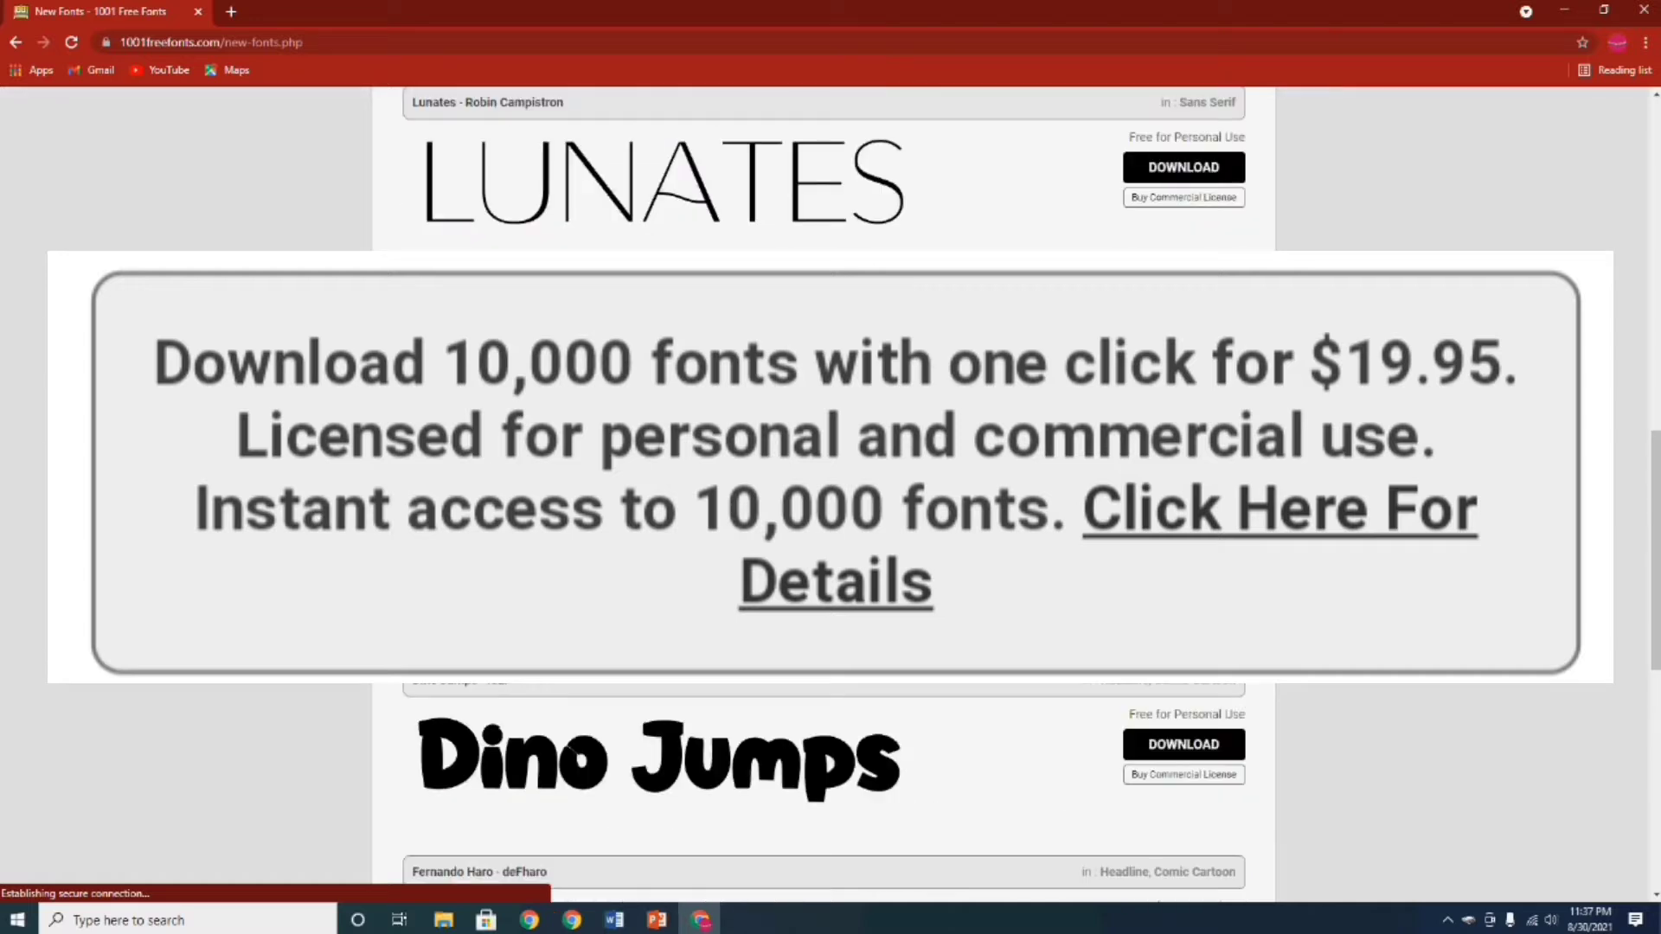
{"action": "scroll", "coordinate": [830, 519], "scroll_direction": "up", "scroll_amount": 3}
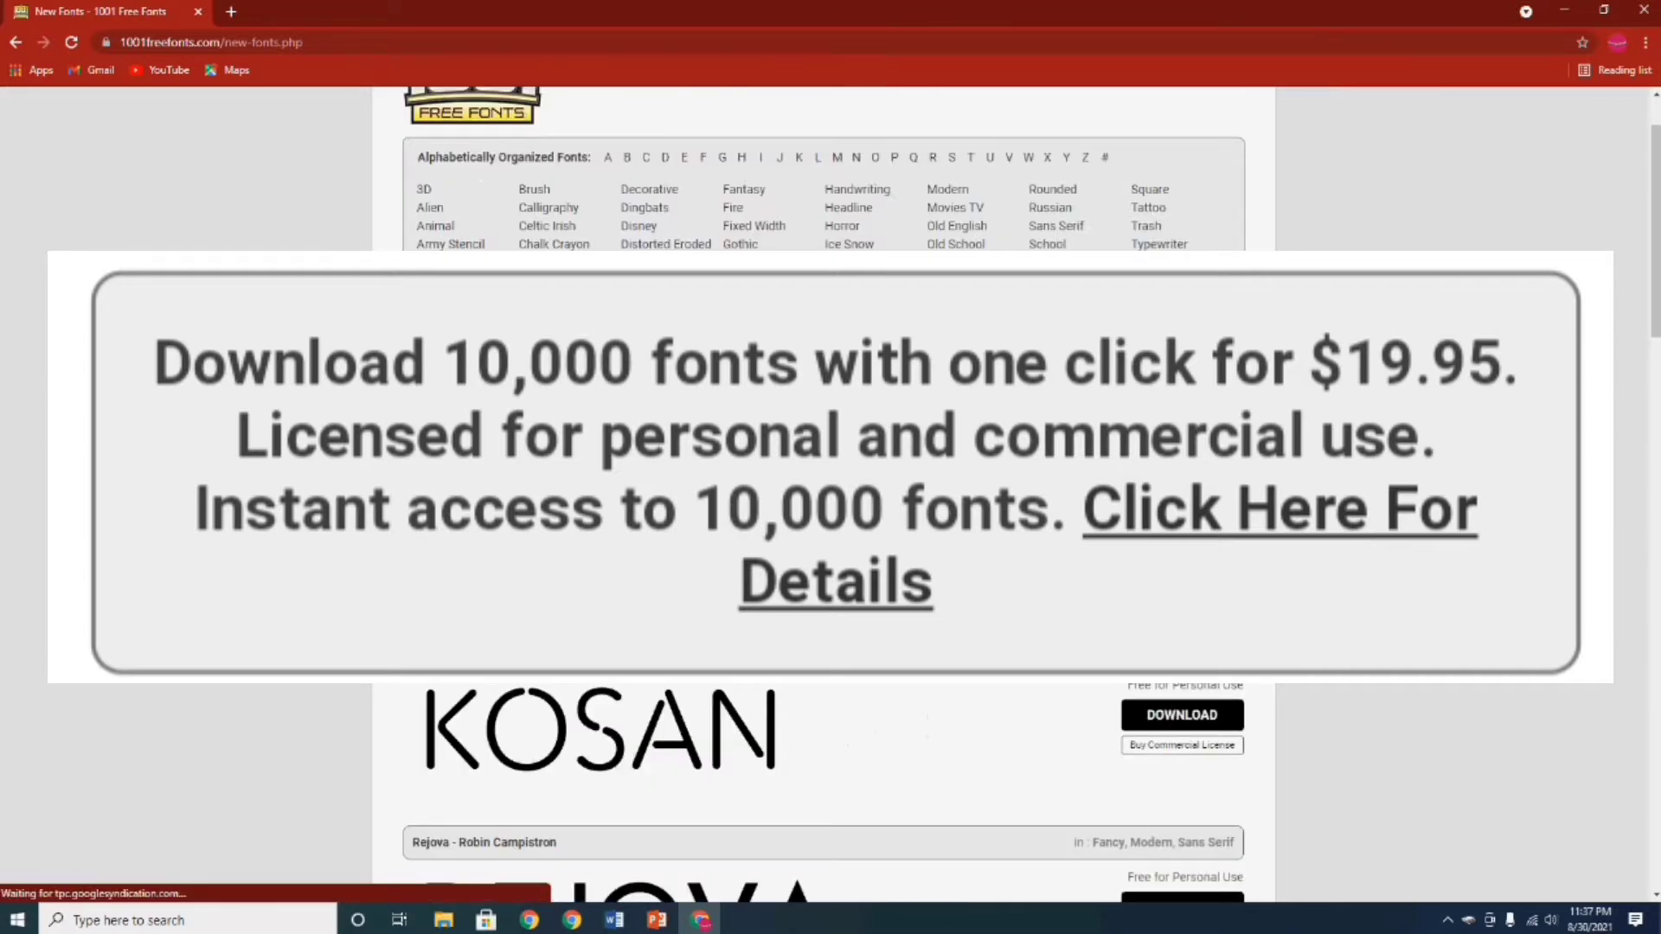
{"action": "scroll", "coordinate": [831, 519], "scroll_direction": "up", "scroll_amount": 2}
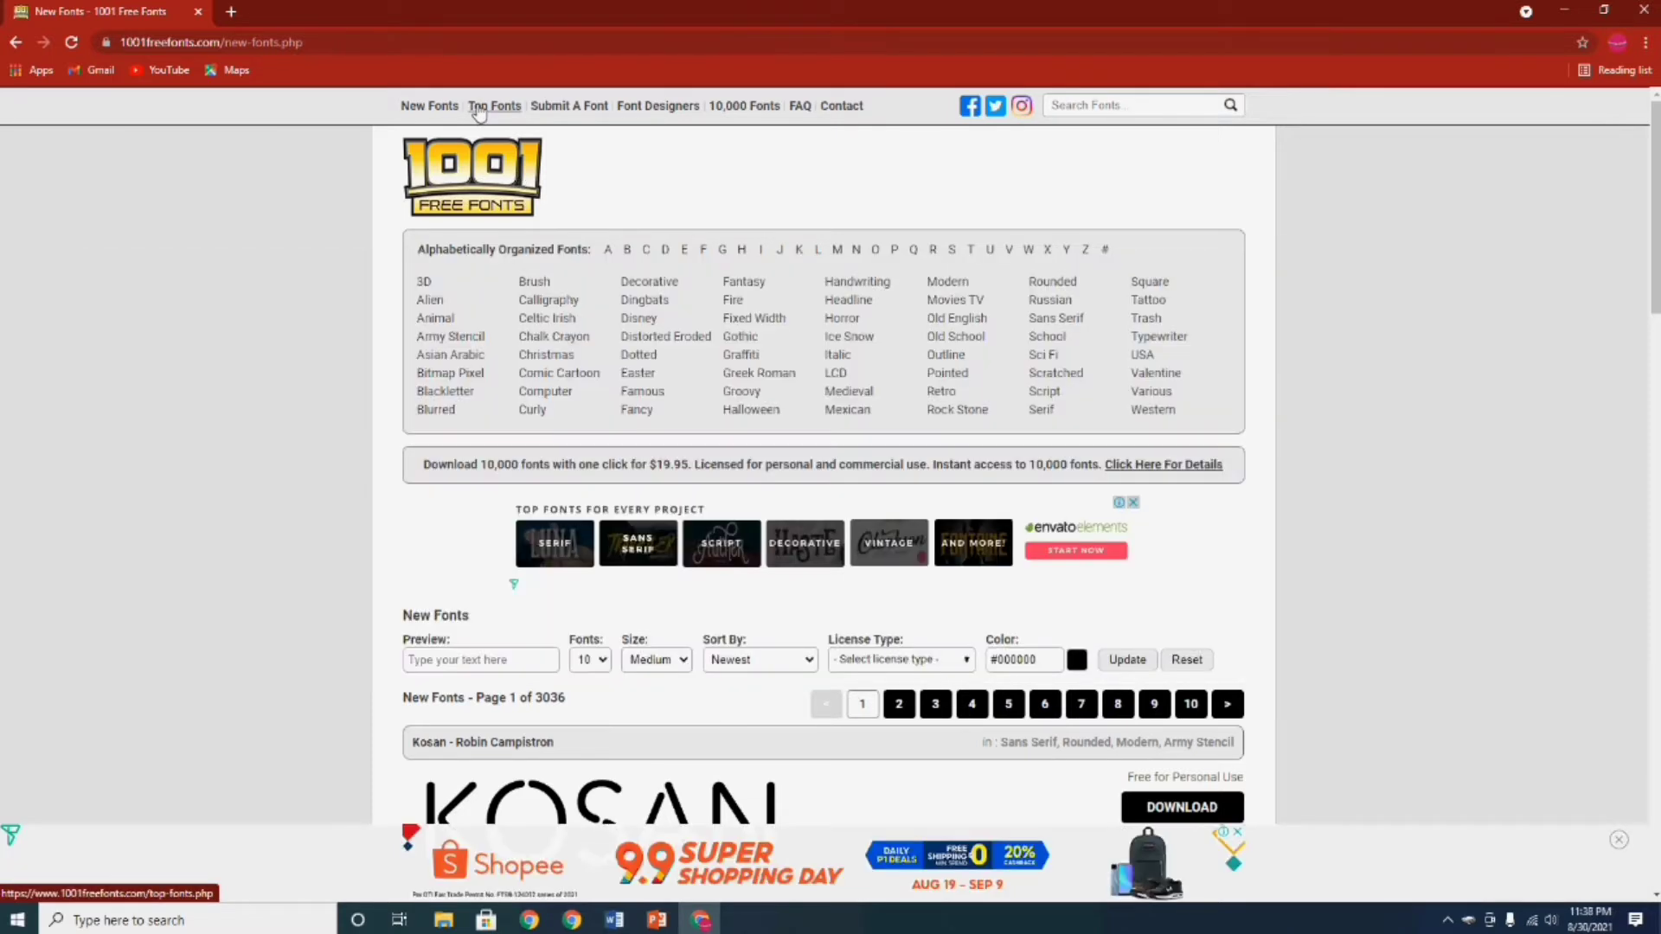
Step: Open the Top Fonts list and scroll down to Waltograph Disney
{"action": "left_click", "coordinate": [479, 107]}
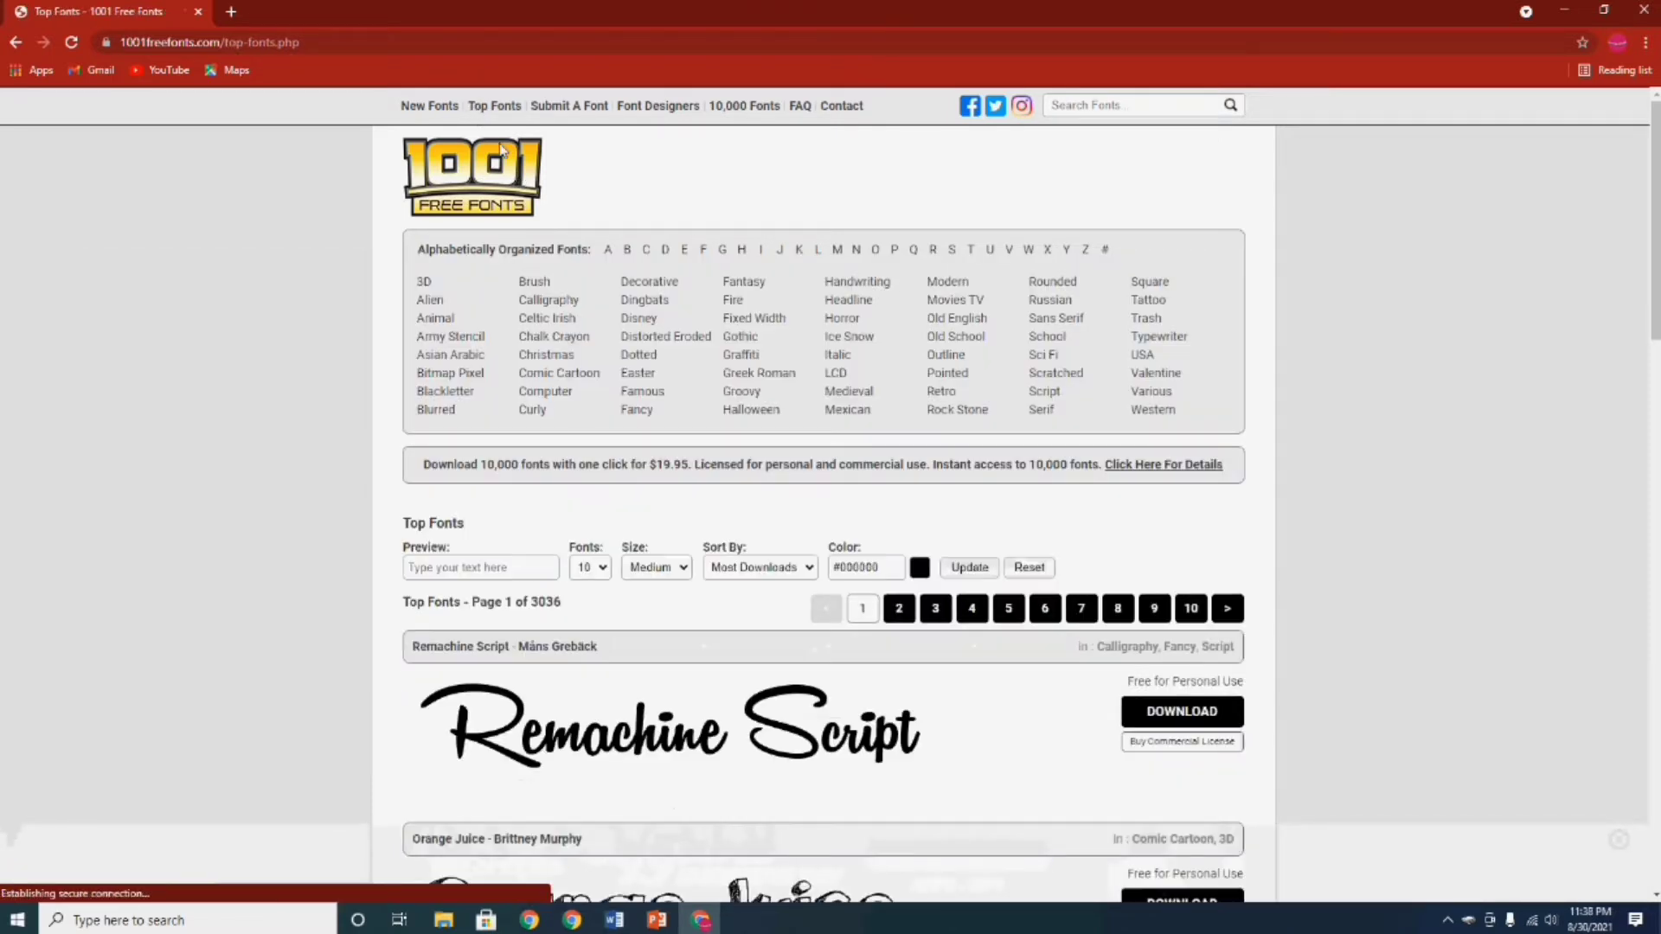
{"action": "scroll", "coordinate": [572, 384], "scroll_direction": "down", "scroll_amount": 10}
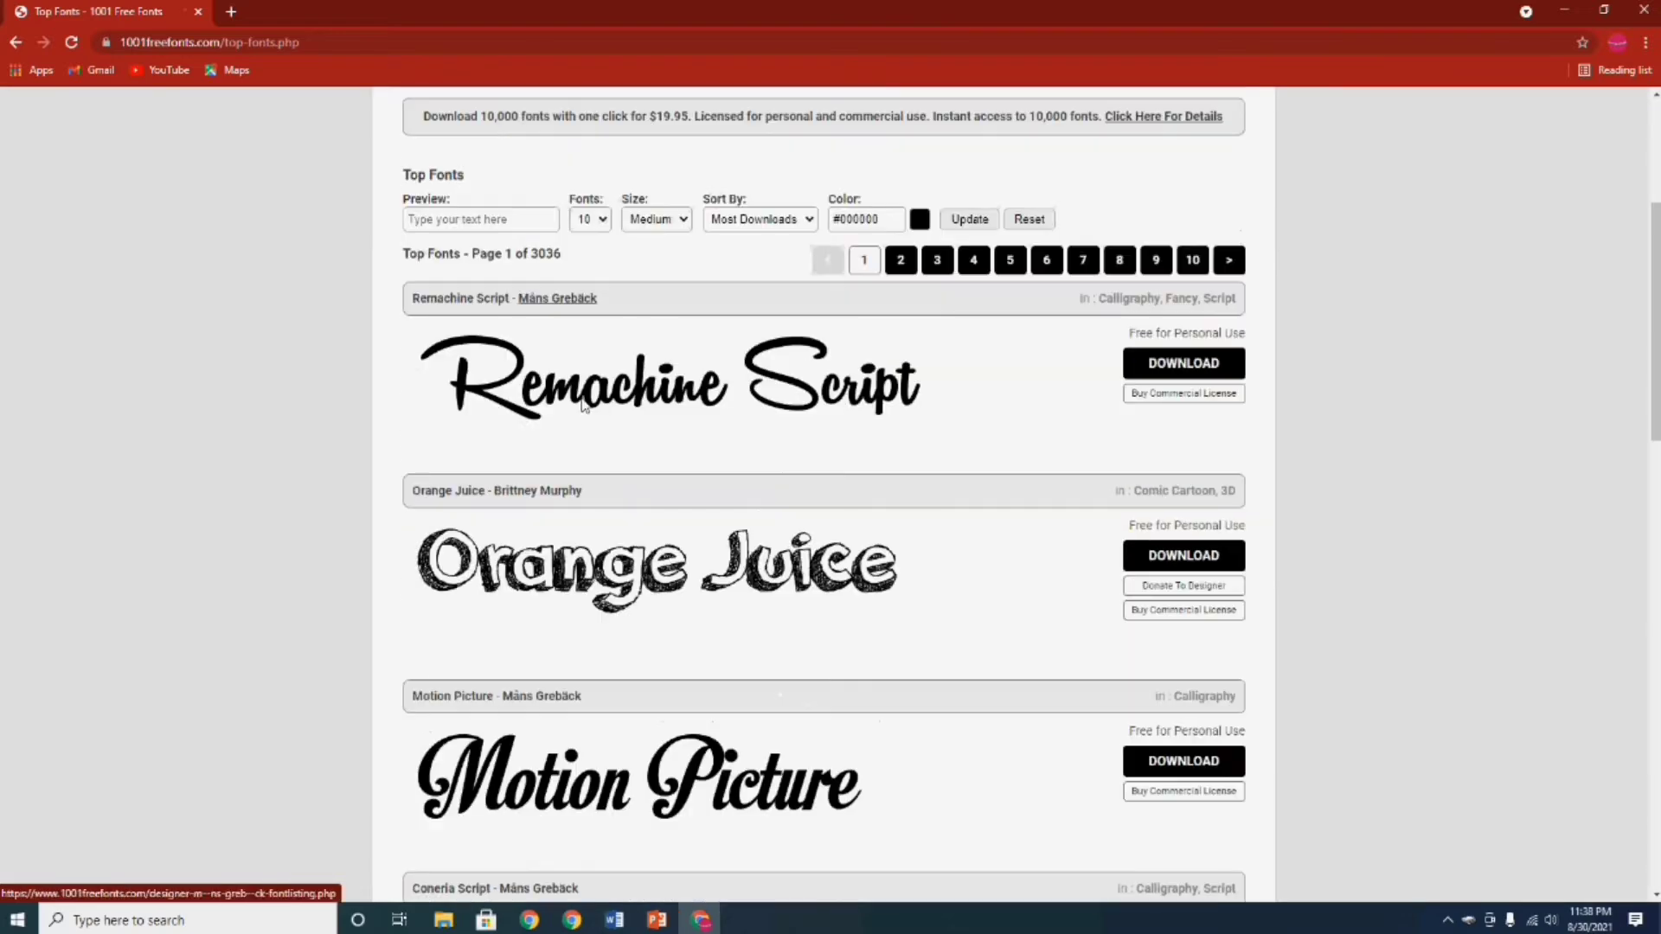
{"action": "scroll", "coordinate": [586, 406], "scroll_direction": "down", "scroll_amount": 2}
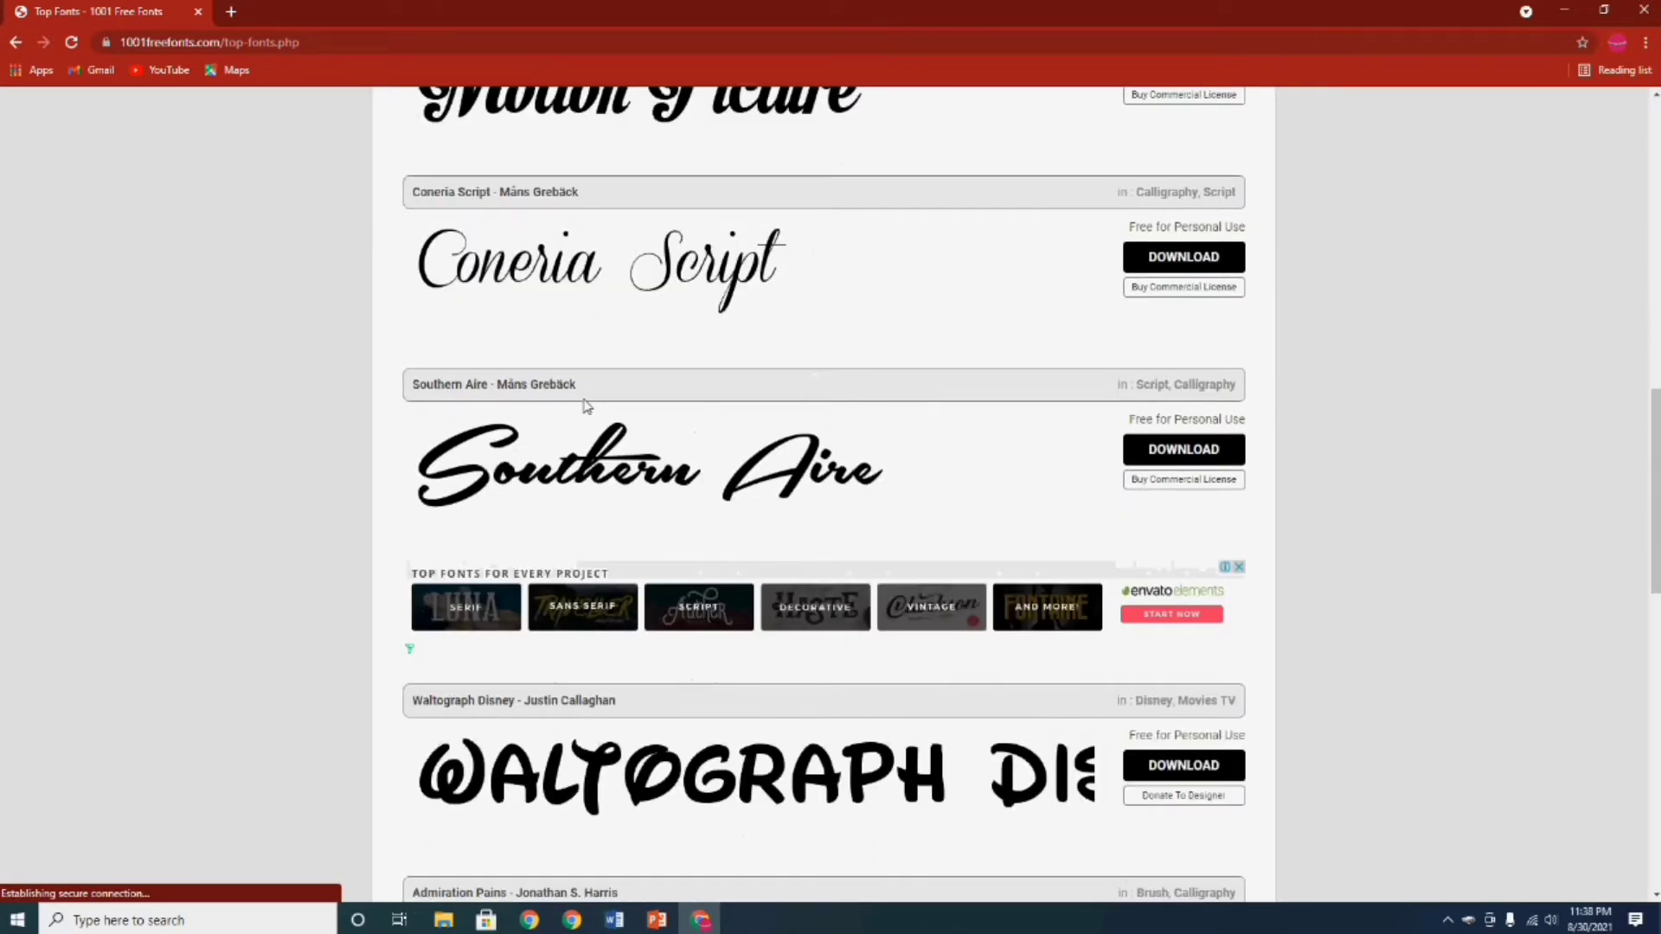
{"action": "scroll", "coordinate": [586, 406], "scroll_direction": "down", "scroll_amount": 4}
{"action": "scroll", "coordinate": [546, 478], "scroll_direction": "up", "scroll_amount": 15}
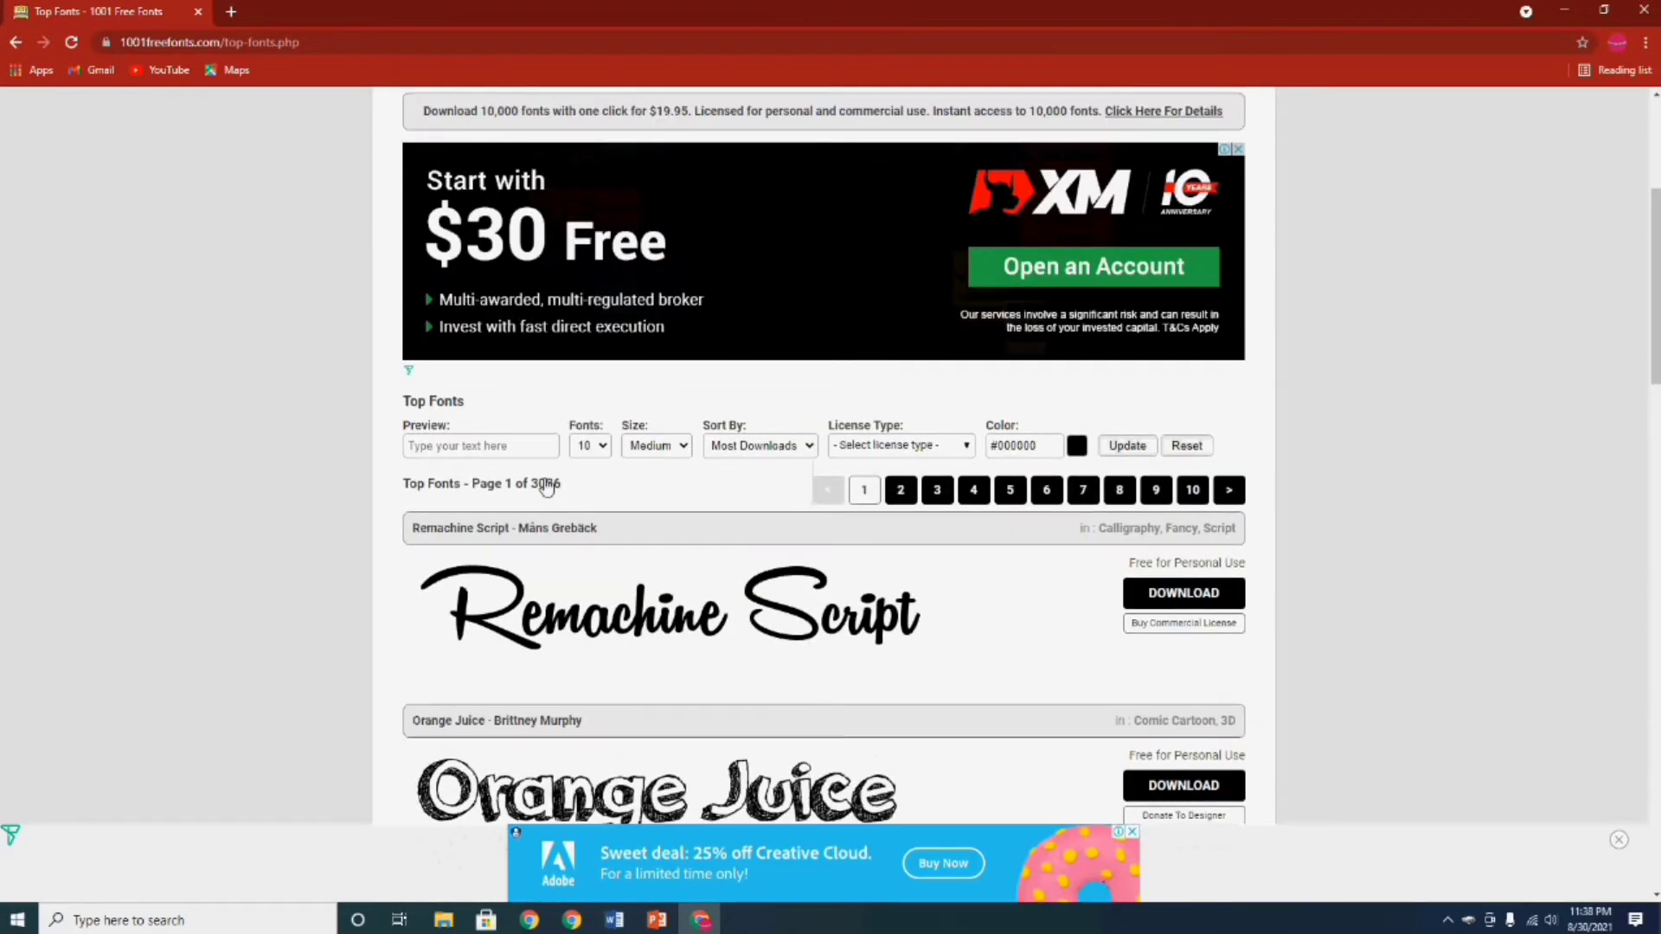
{"action": "scroll", "coordinate": [546, 479], "scroll_direction": "up", "scroll_amount": 3}
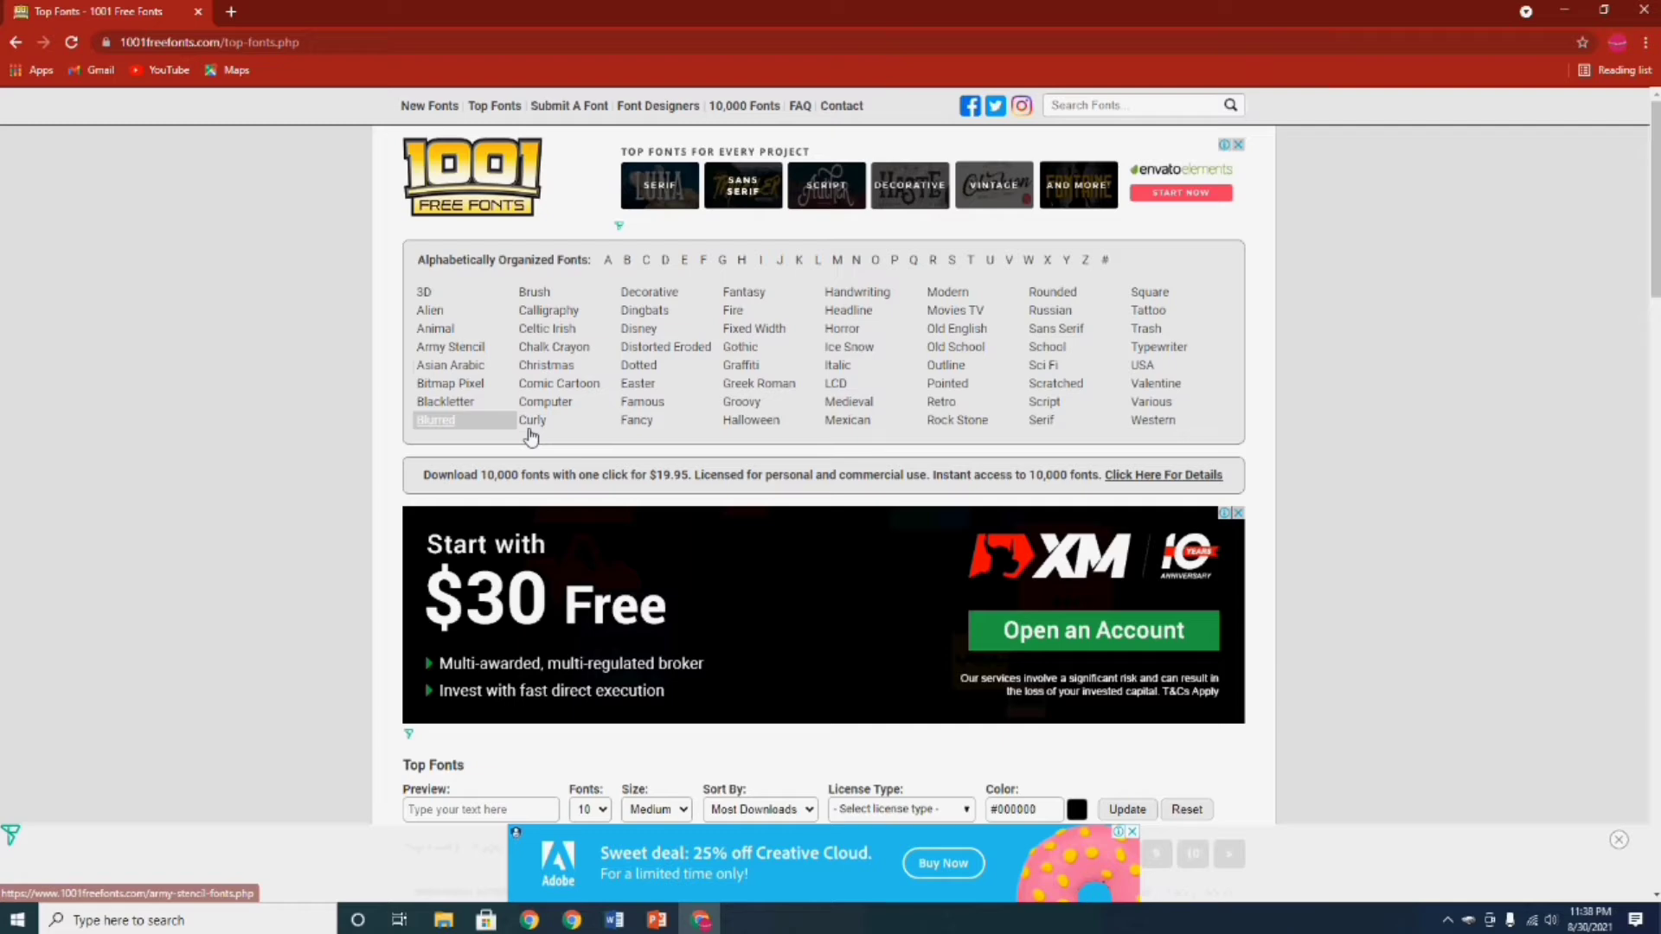
{"action": "scroll", "coordinate": [554, 458], "scroll_direction": "down", "scroll_amount": 6}
{"action": "scroll", "coordinate": [558, 467], "scroll_direction": "down", "scroll_amount": 6}
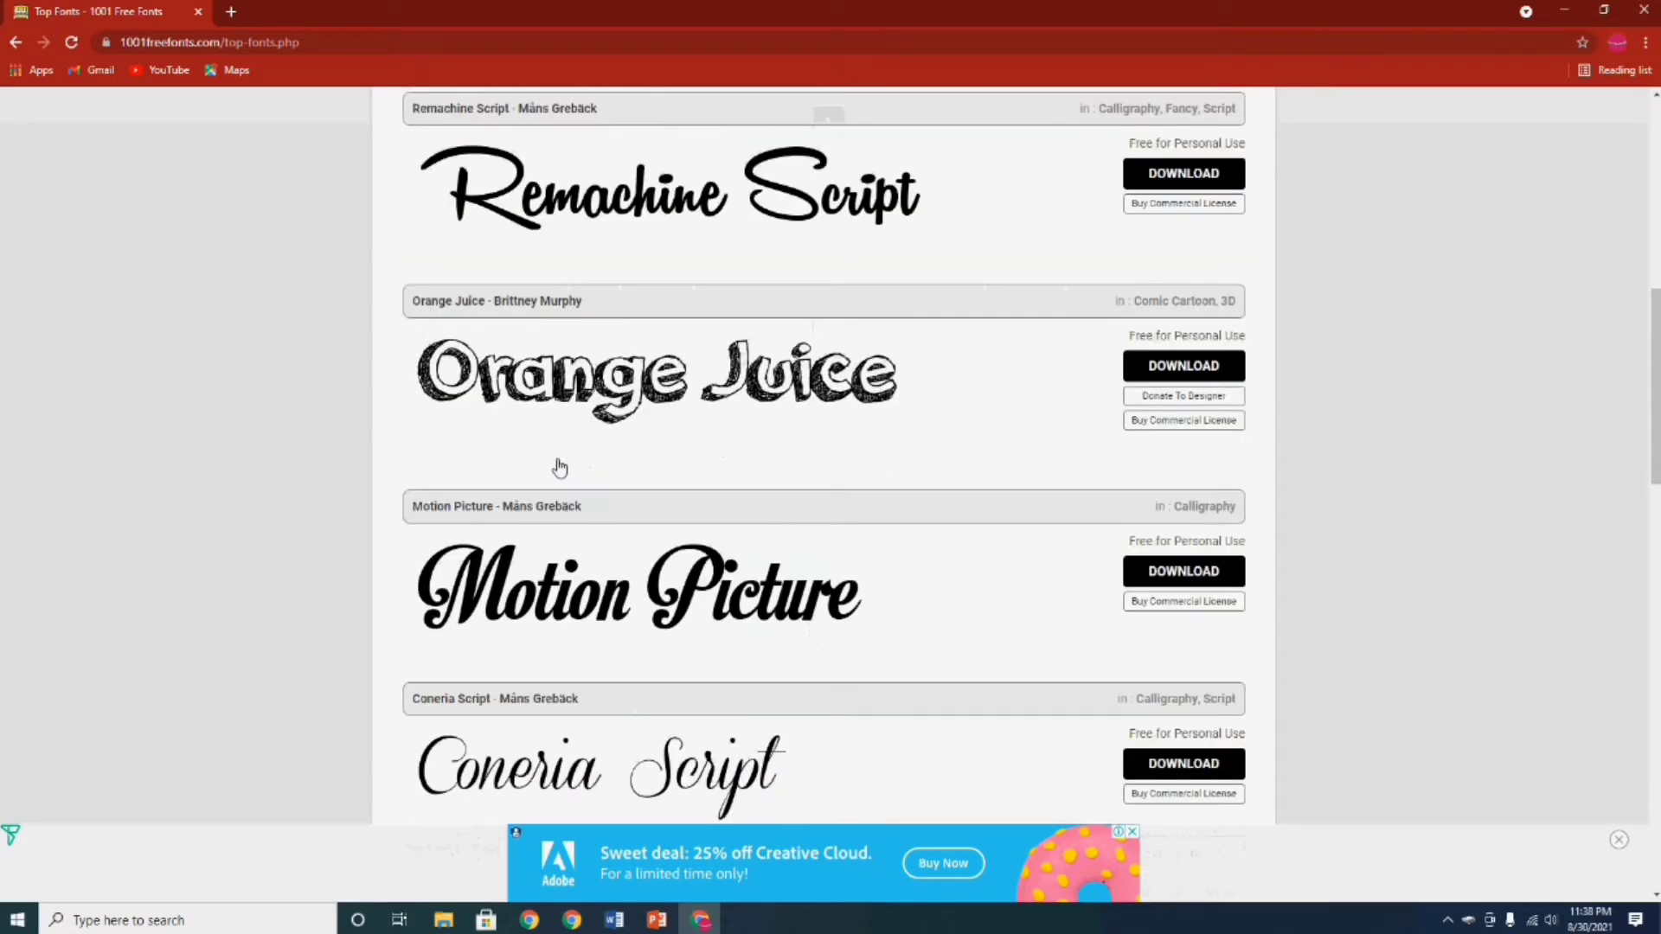
{"action": "scroll", "coordinate": [558, 467], "scroll_direction": "down", "scroll_amount": 2}
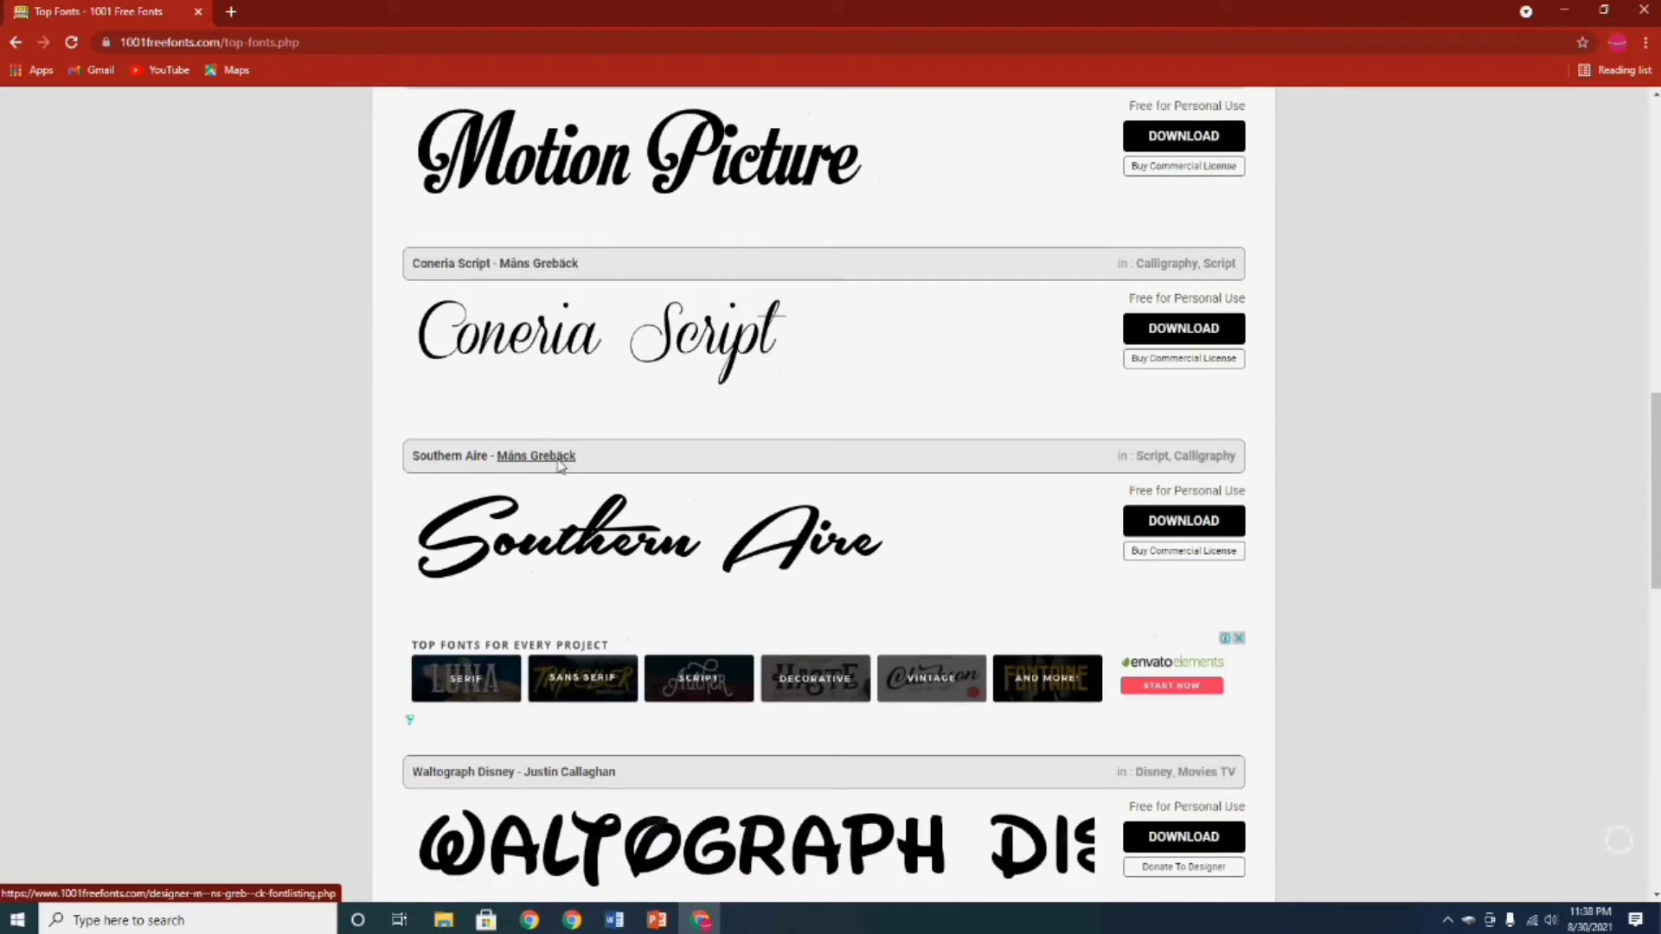
{"action": "scroll", "coordinate": [588, 471], "scroll_direction": "down", "scroll_amount": 2}
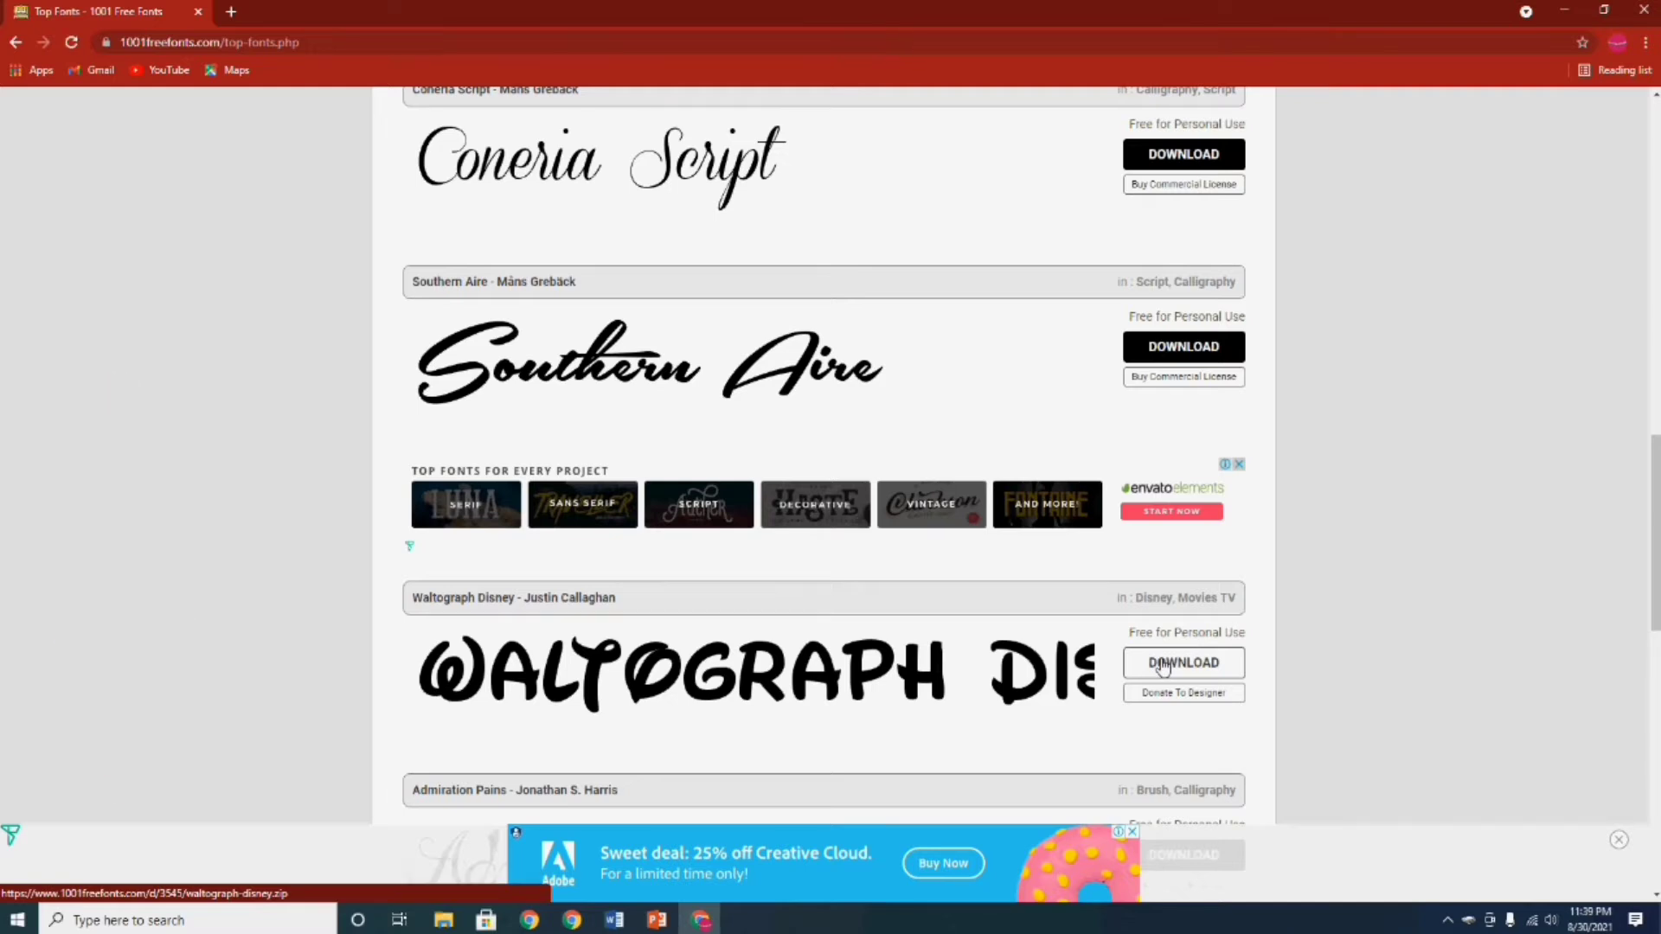
Step: Download waltograph-disney.zip and show it in its DOWNLOADS folder
{"action": "left_click", "coordinate": [1163, 666]}
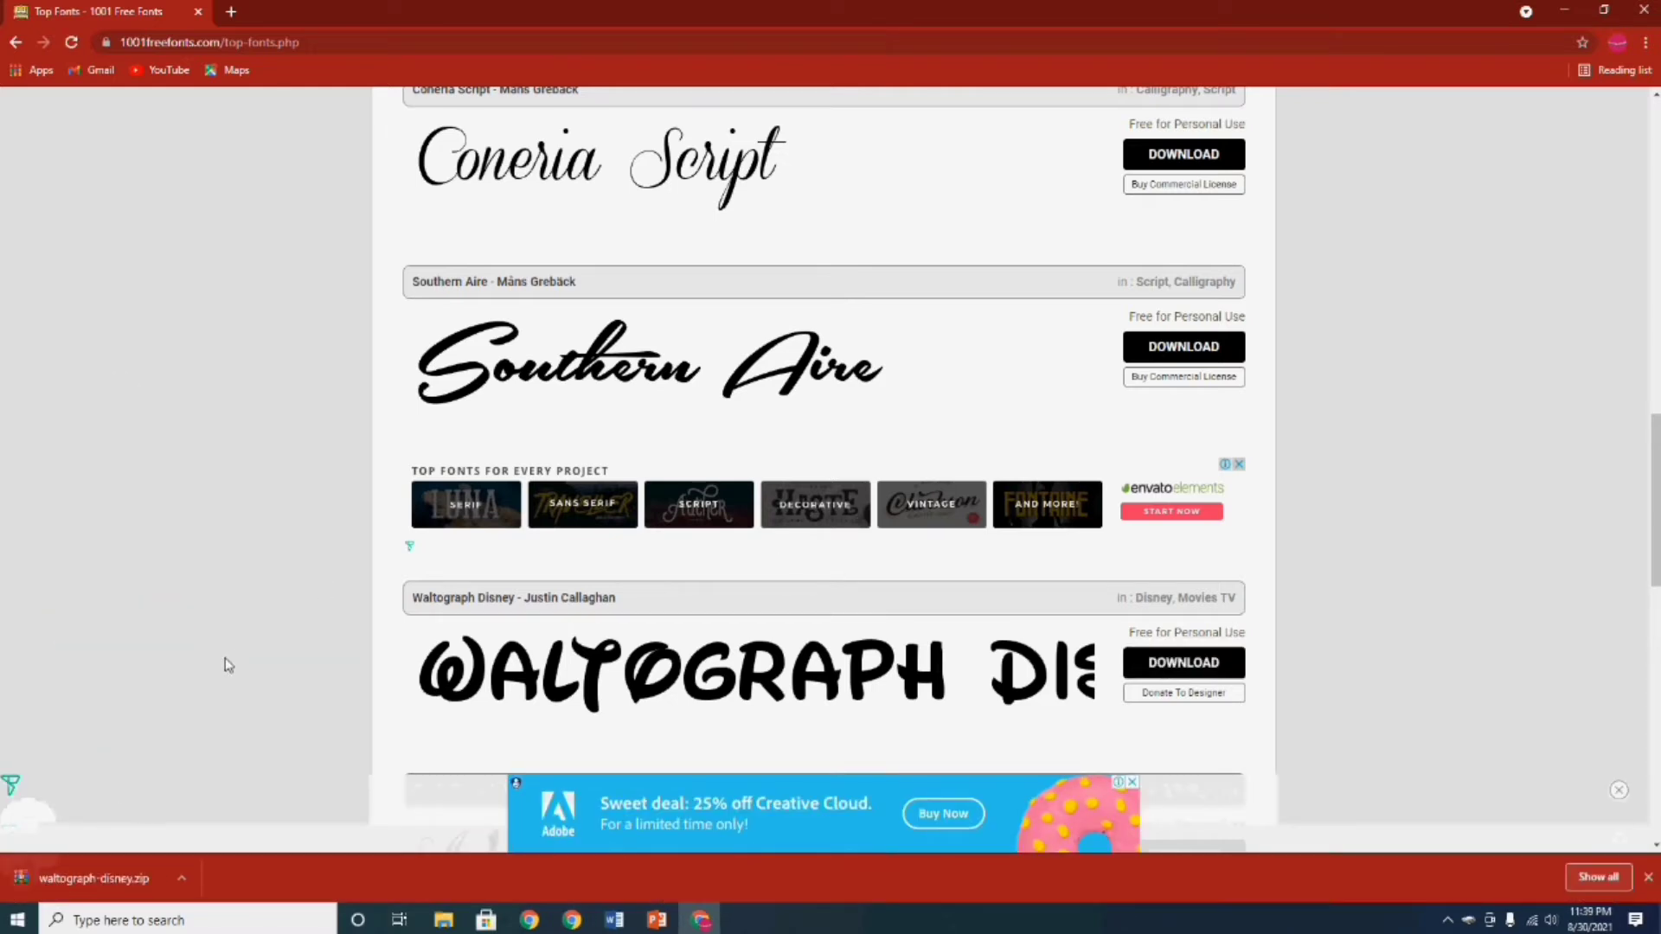
{"action": "left_click", "coordinate": [183, 878]}
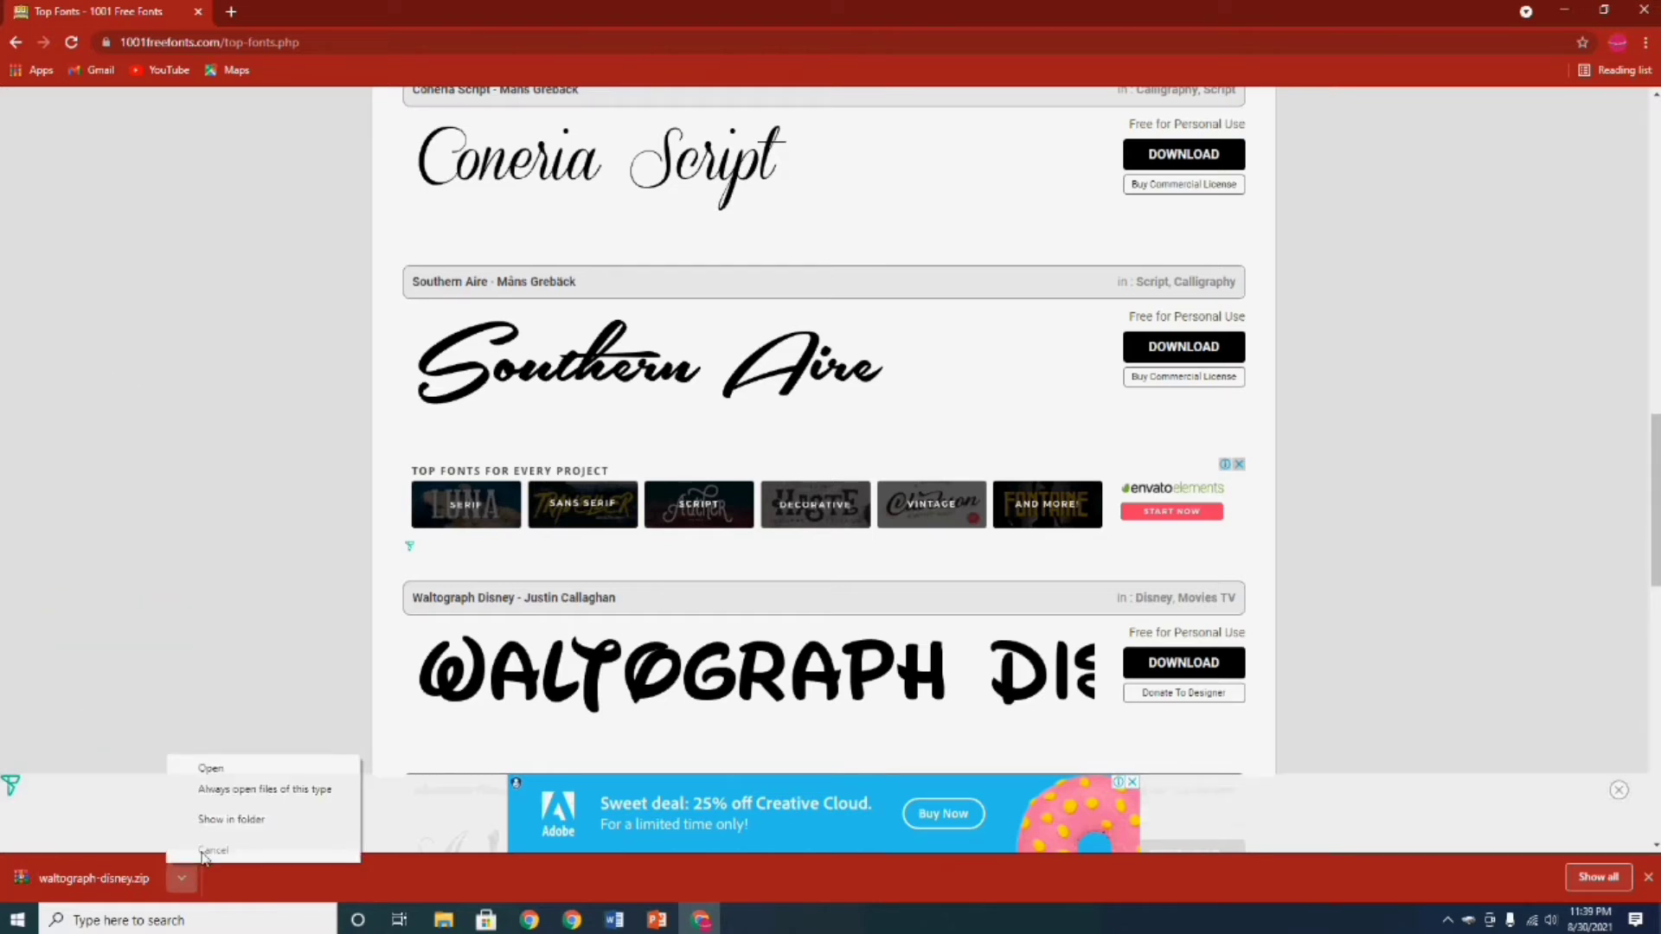
{"action": "left_click", "coordinate": [262, 827]}
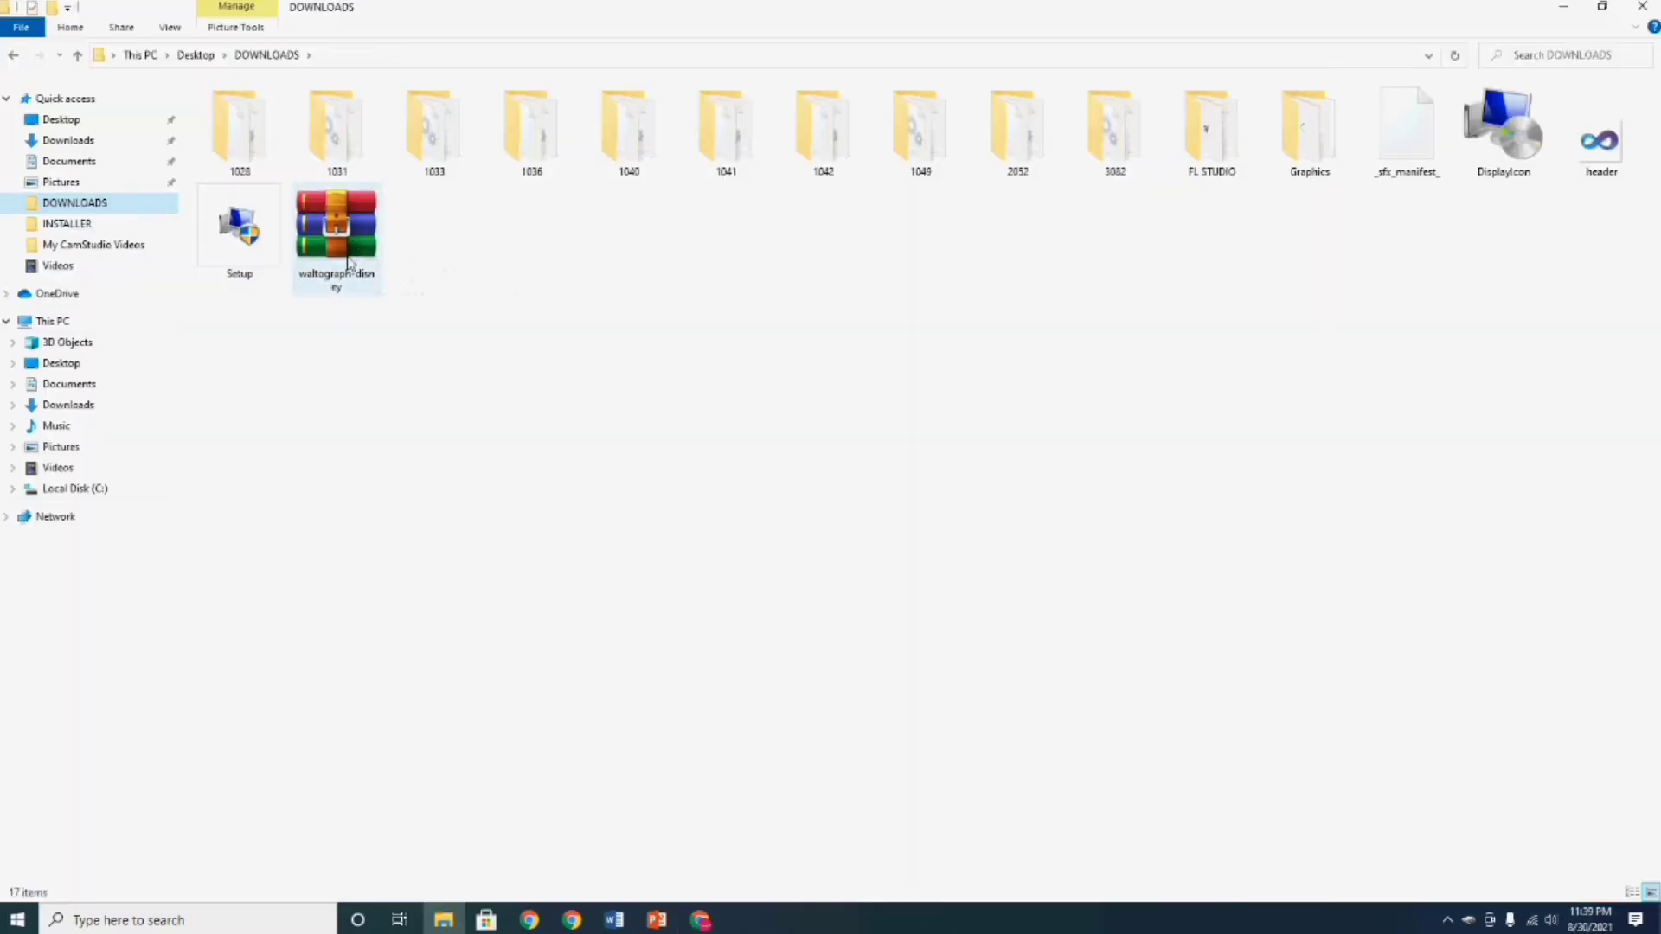
Step: Extract waltograph-disney.zip here and open the waltograph42 font file for preview
{"action": "left_click", "coordinate": [333, 239]}
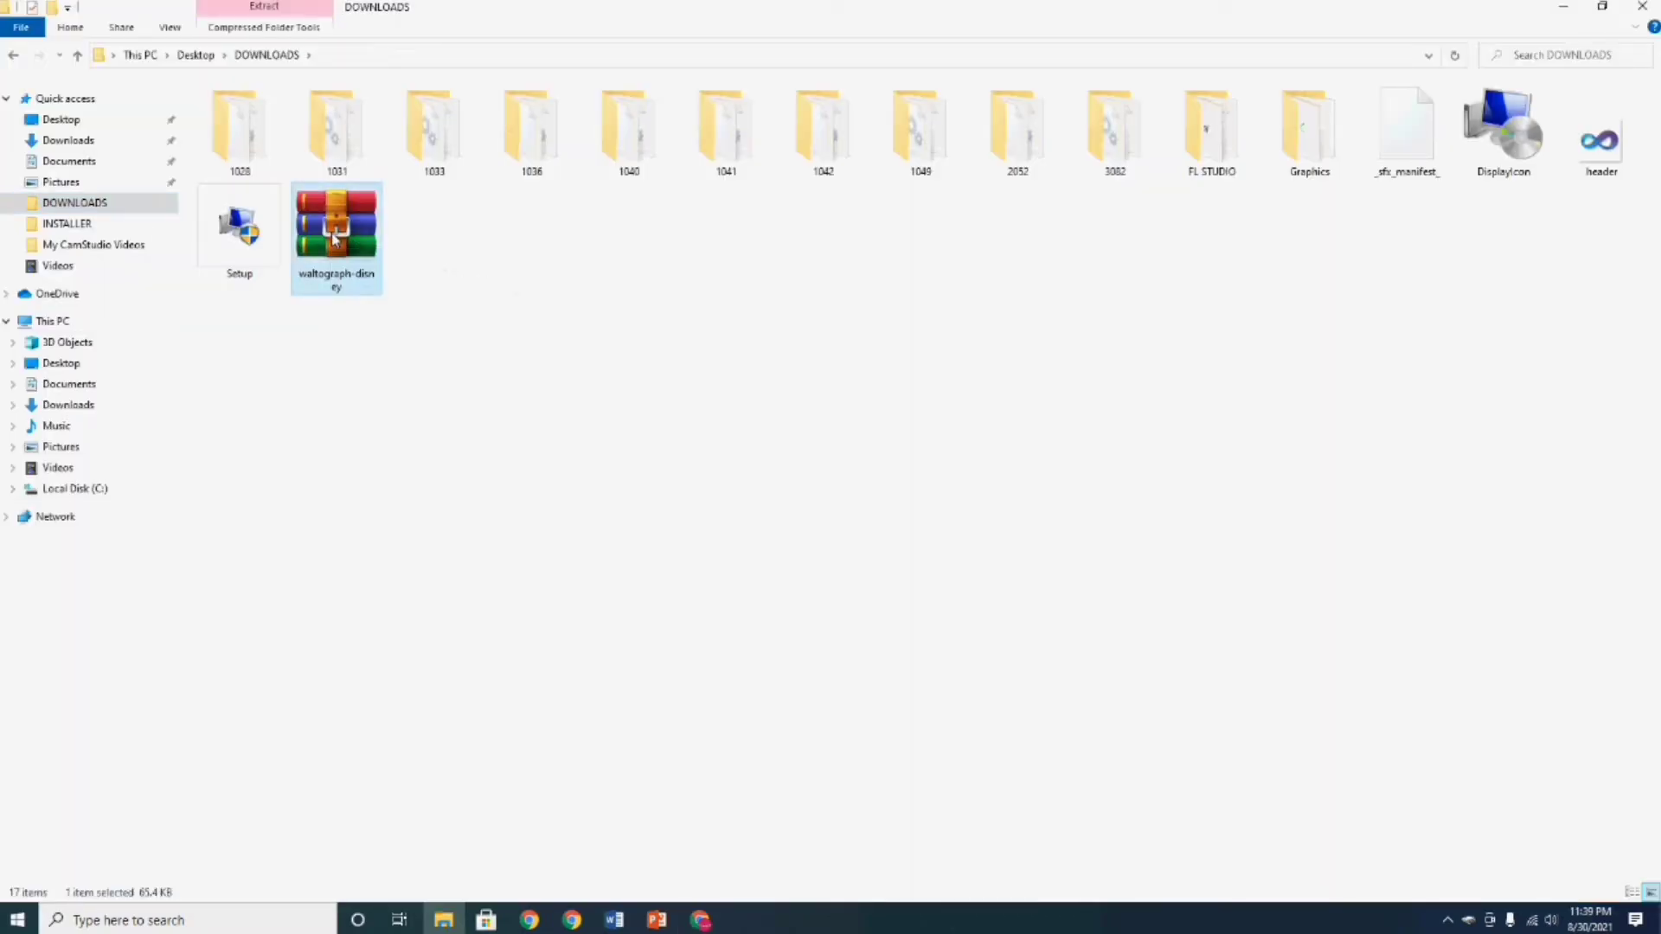
{"action": "right_click", "coordinate": [333, 236]}
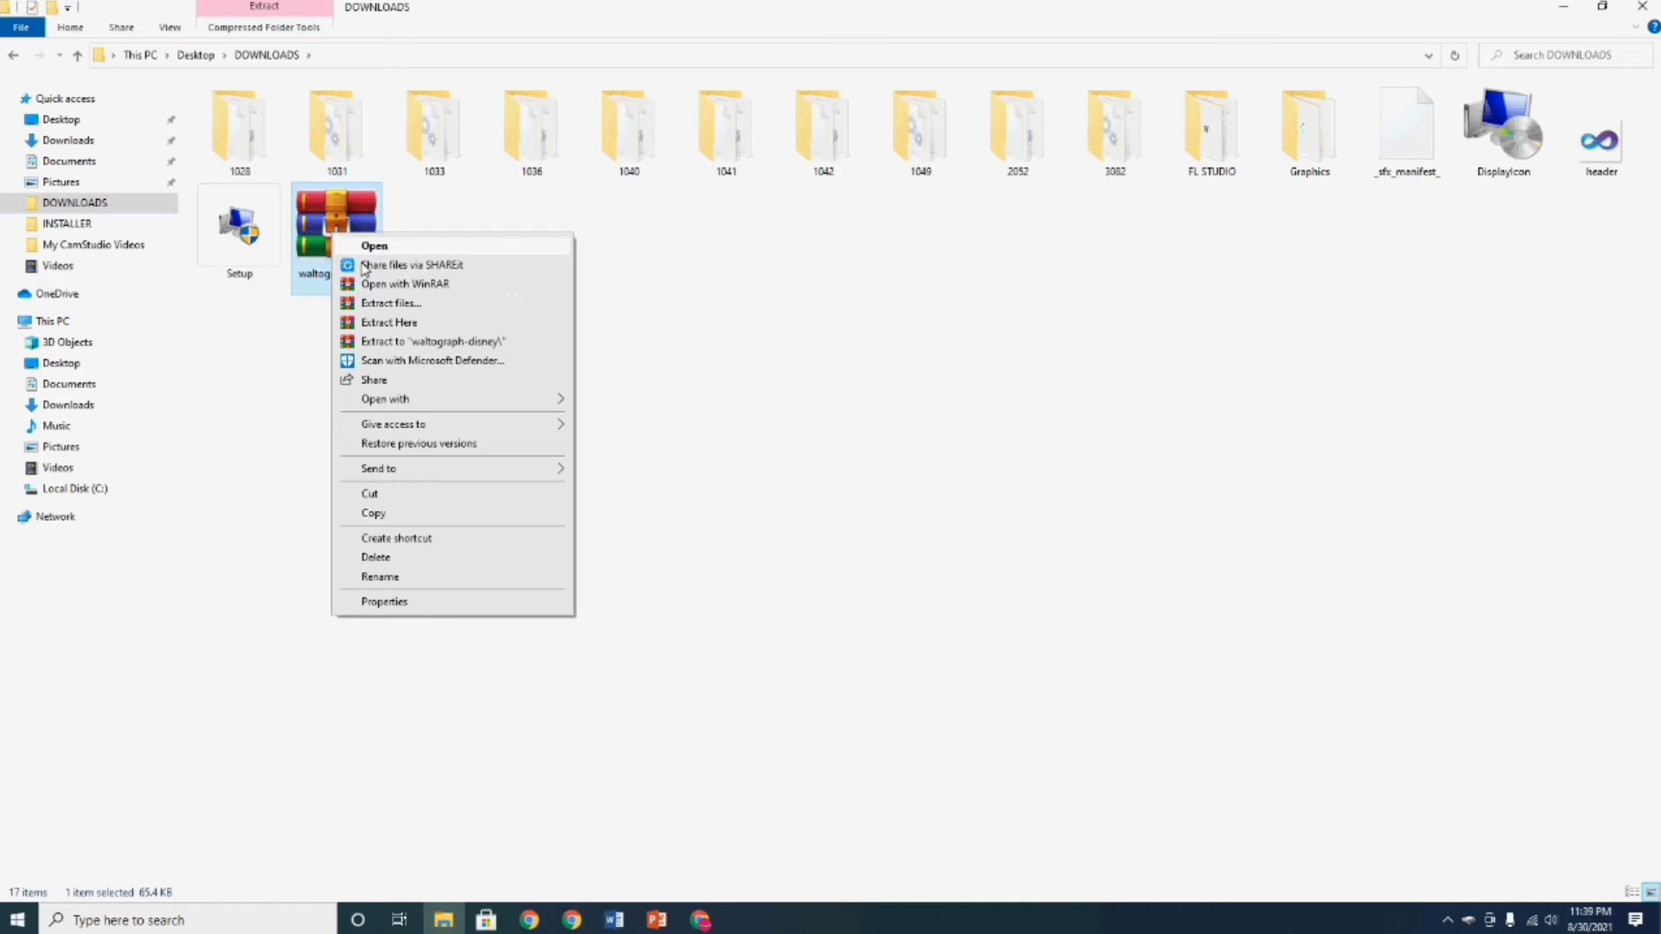
{"action": "left_click", "coordinate": [437, 327]}
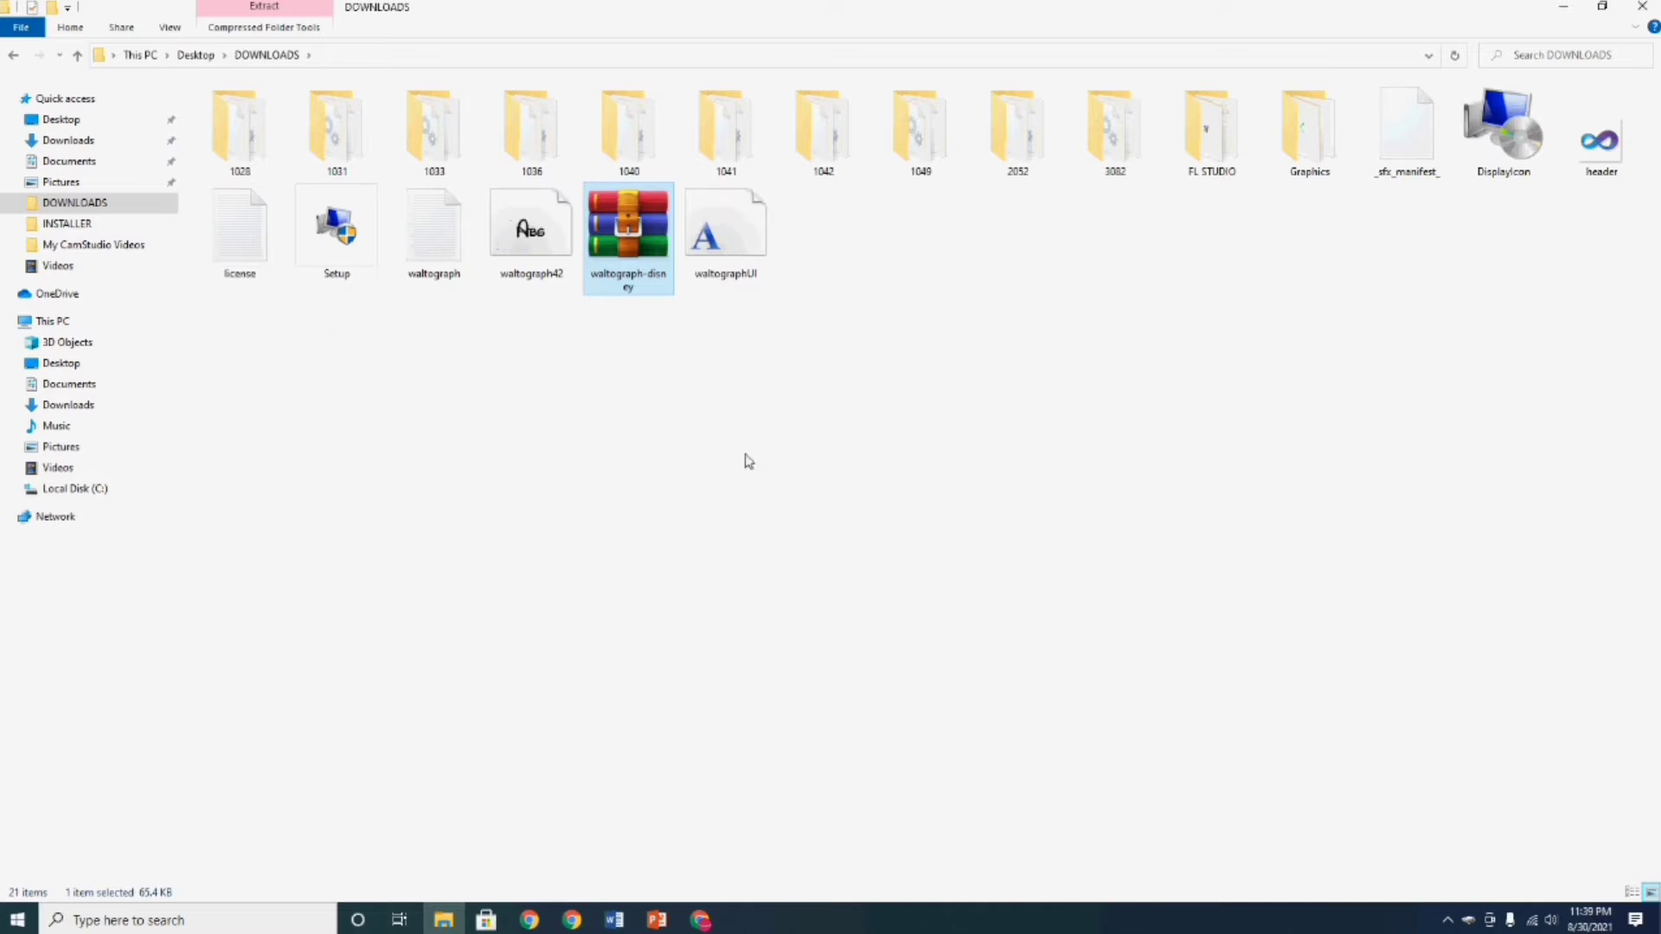
{"action": "left_click", "coordinate": [534, 240]}
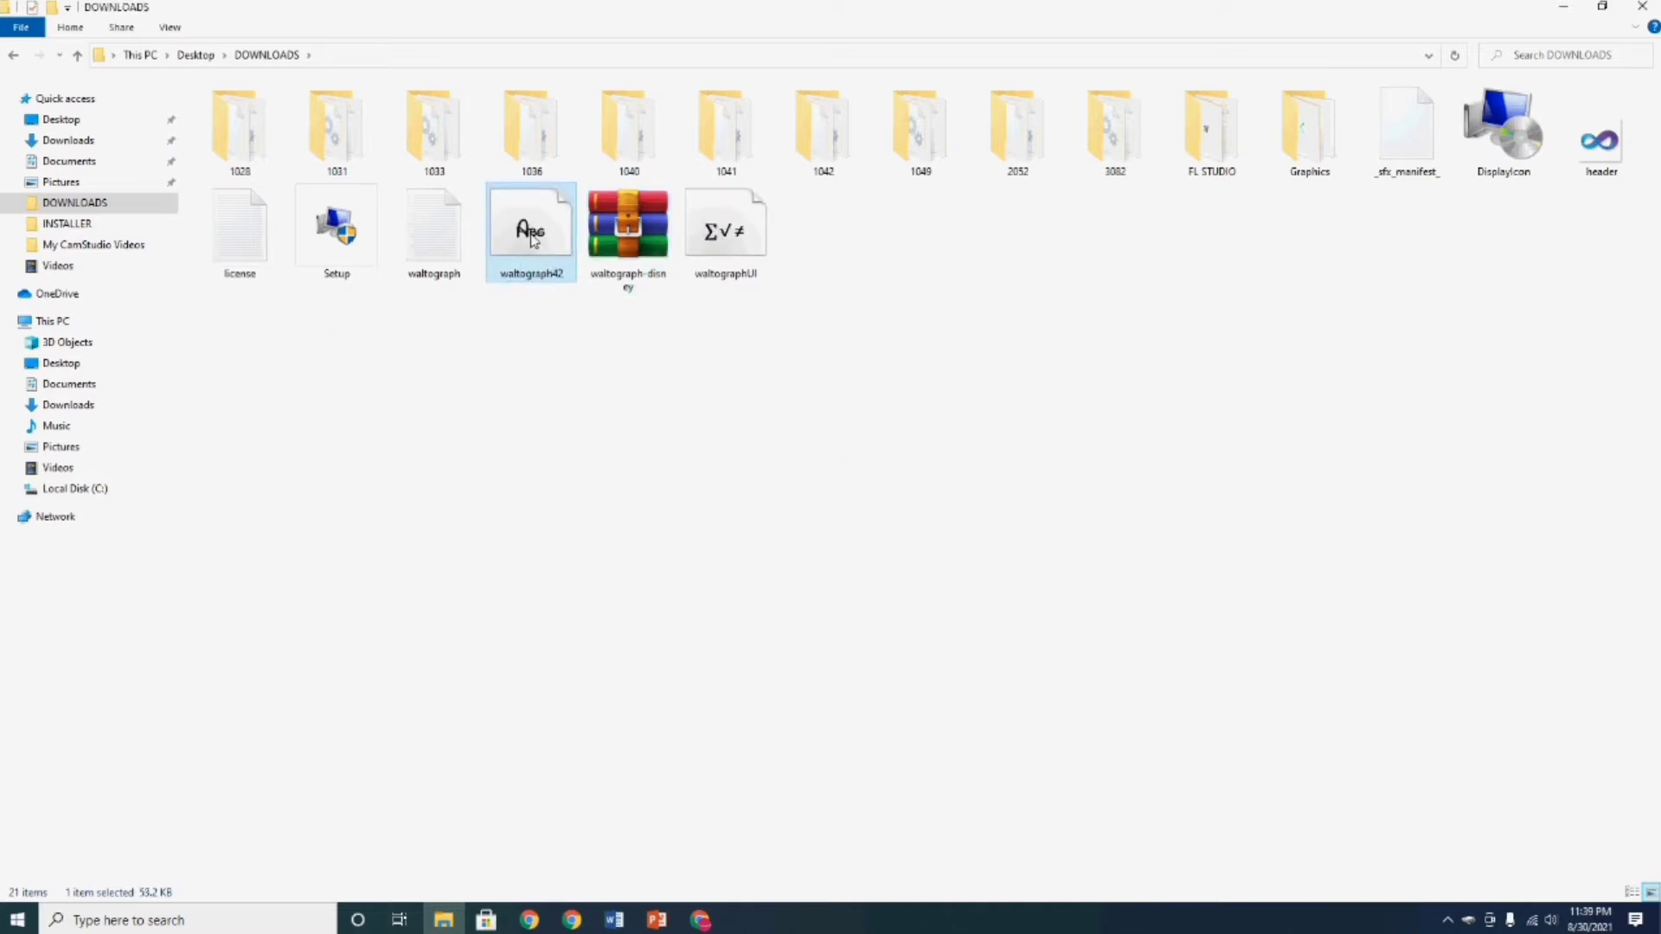
{"action": "double_click", "coordinate": [534, 240]}
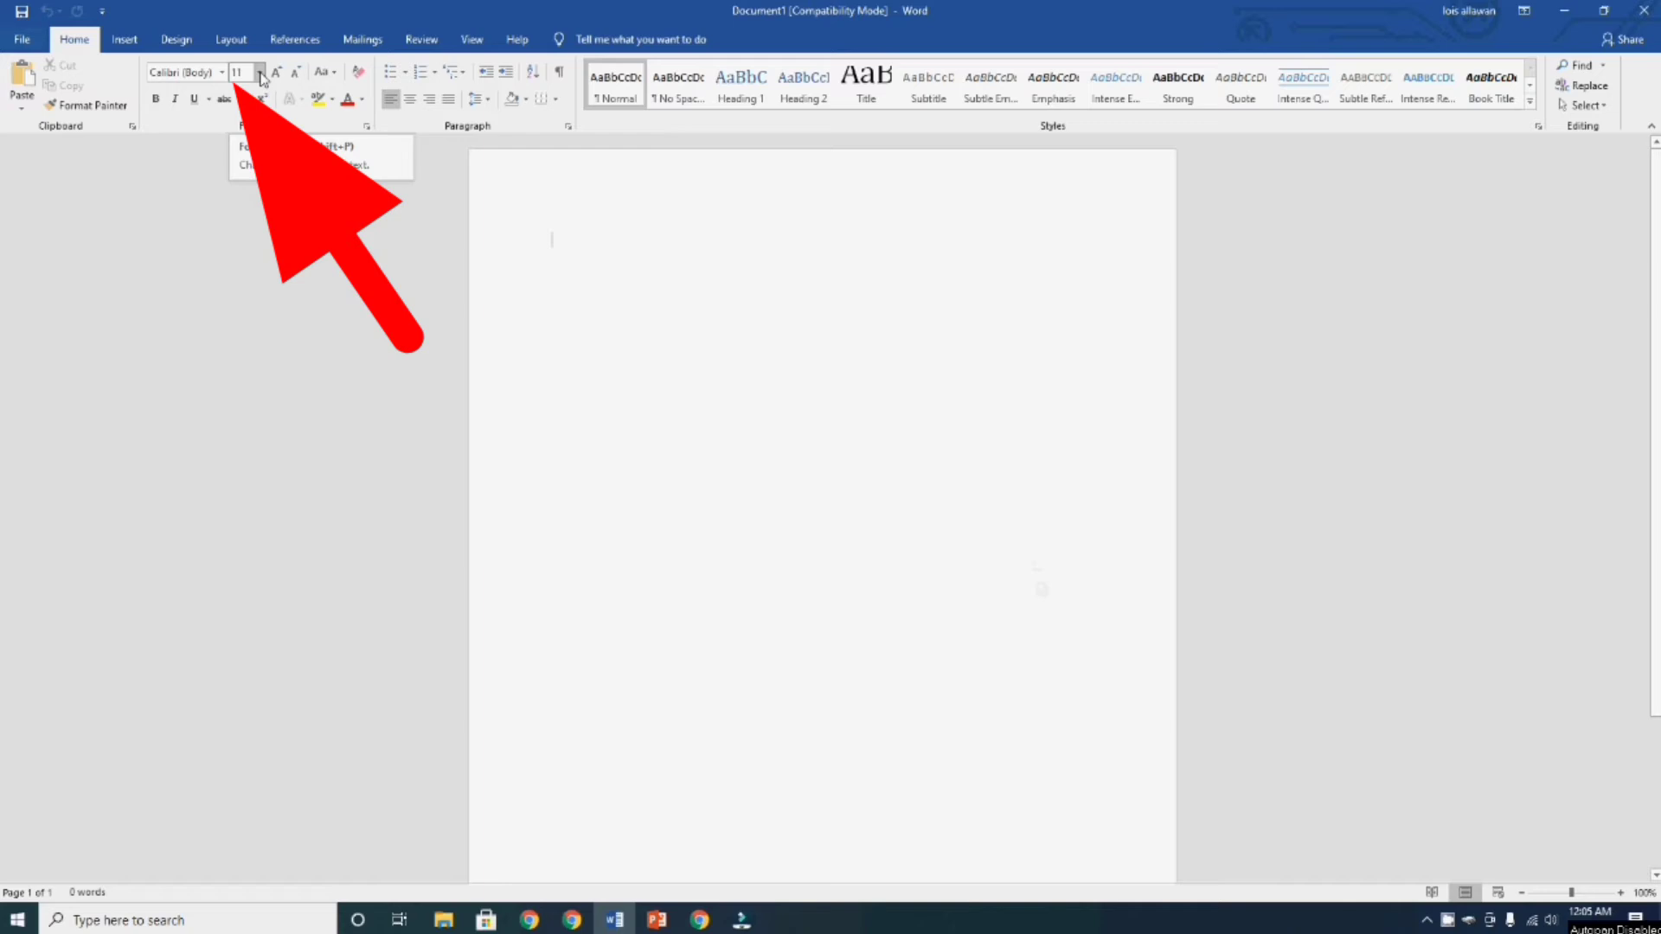
Step: Choose Waltograph from the Home tab's font name list in the blank document
{"action": "left_click", "coordinate": [259, 73]}
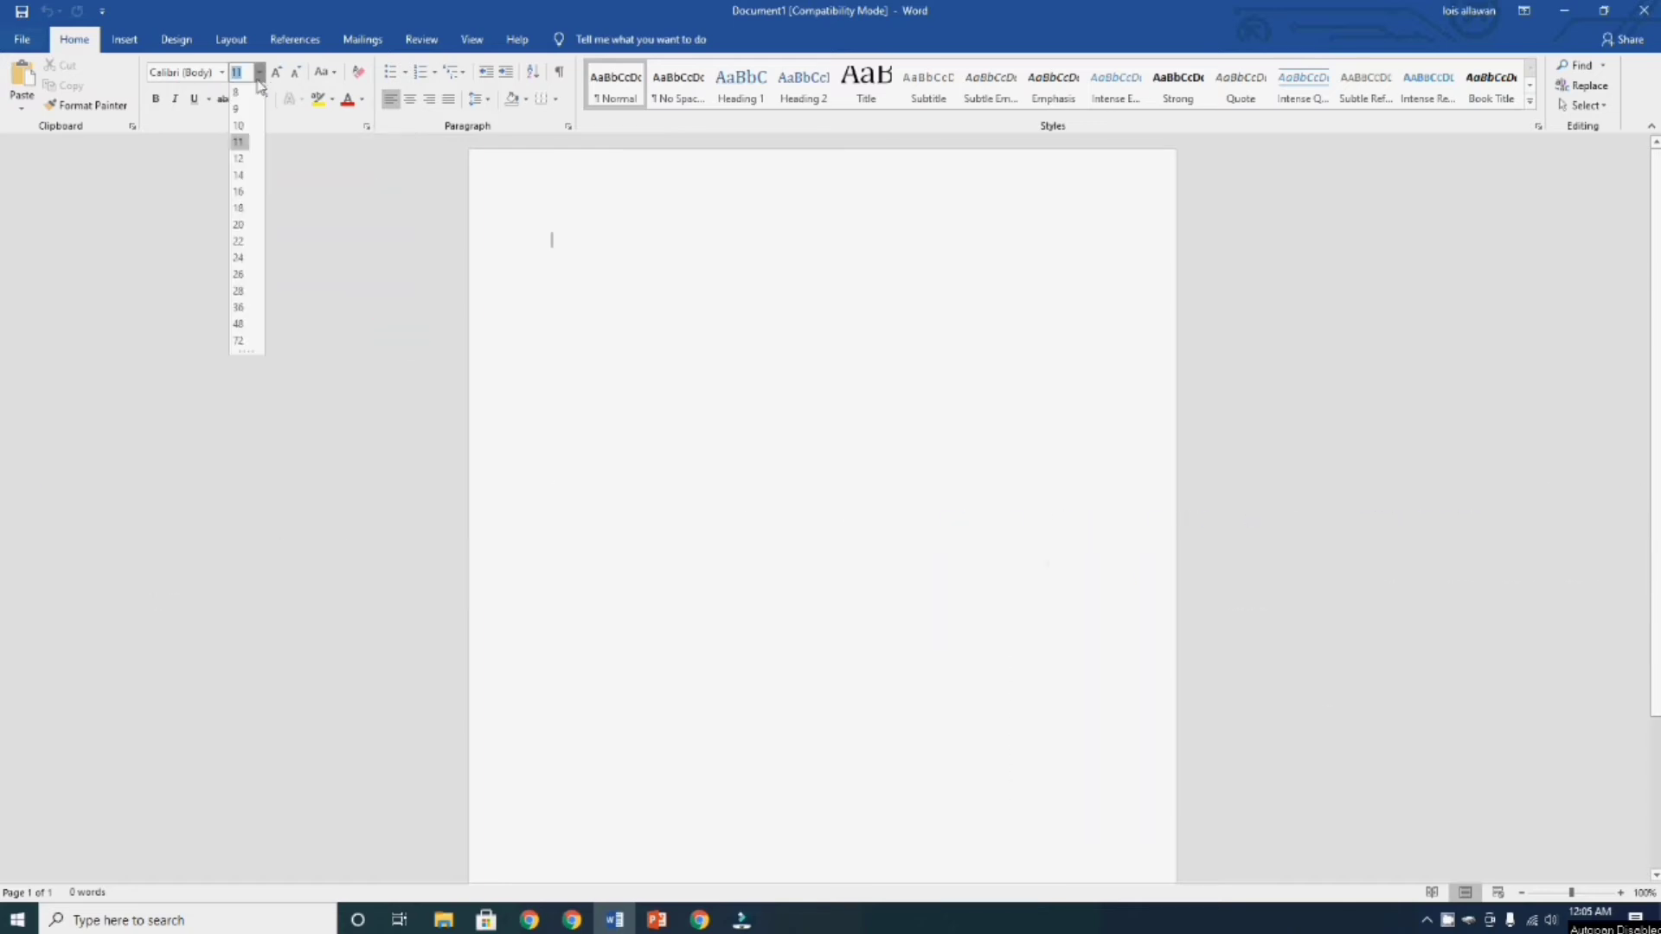
{"action": "left_click", "coordinate": [223, 78]}
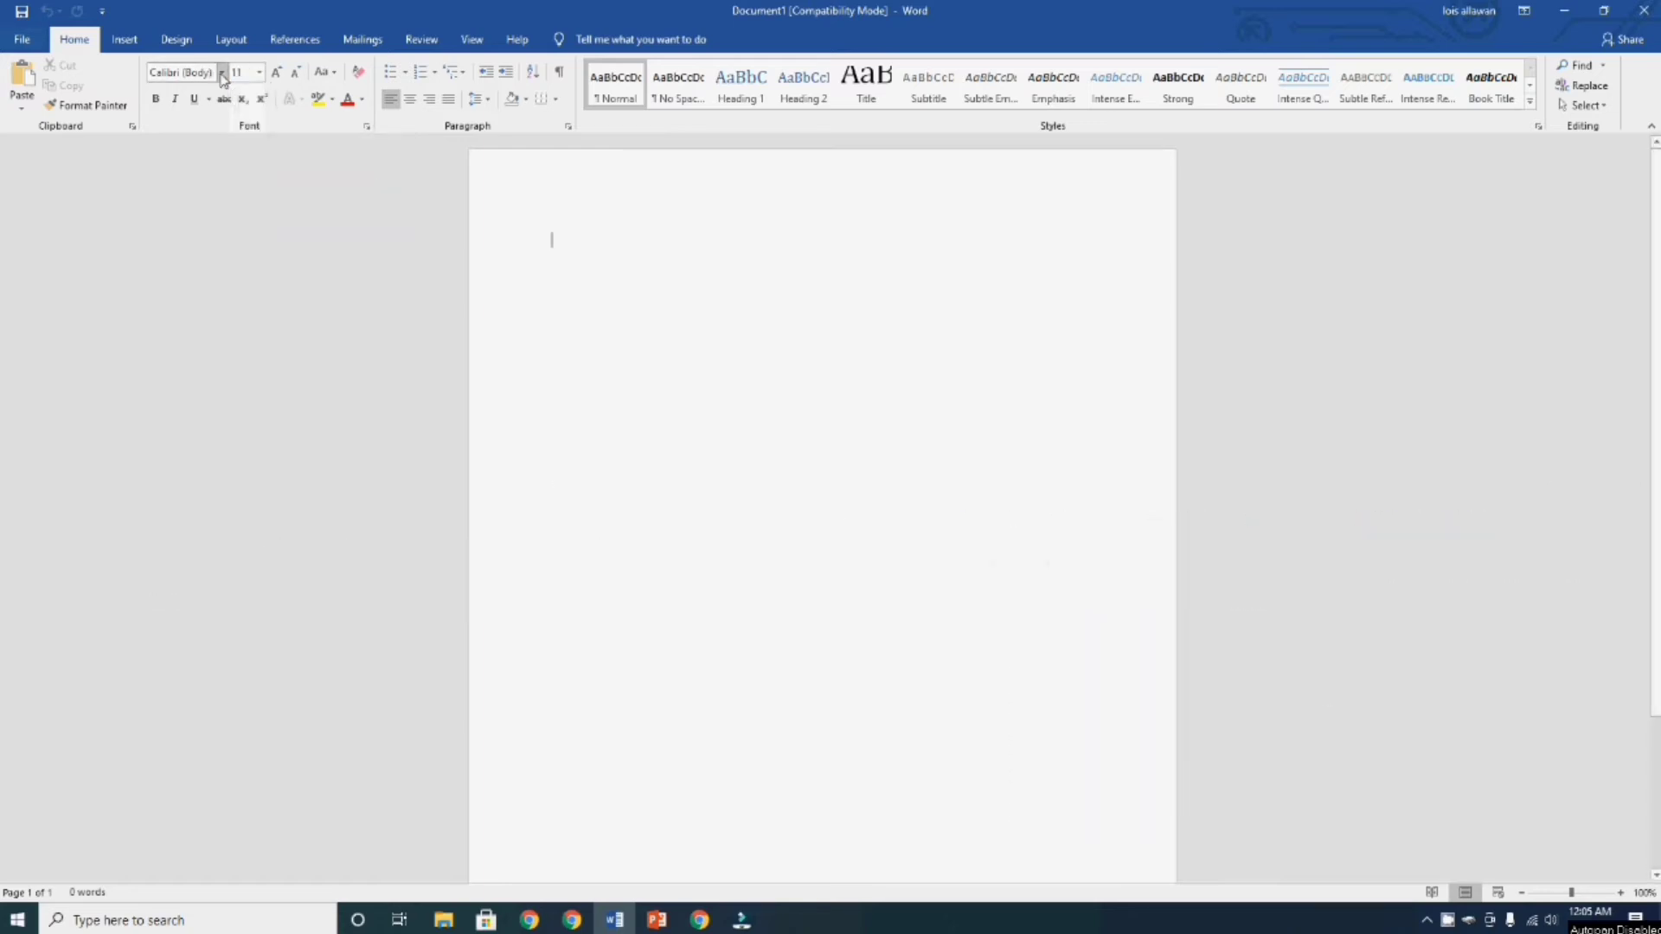
{"action": "left_click", "coordinate": [224, 78]}
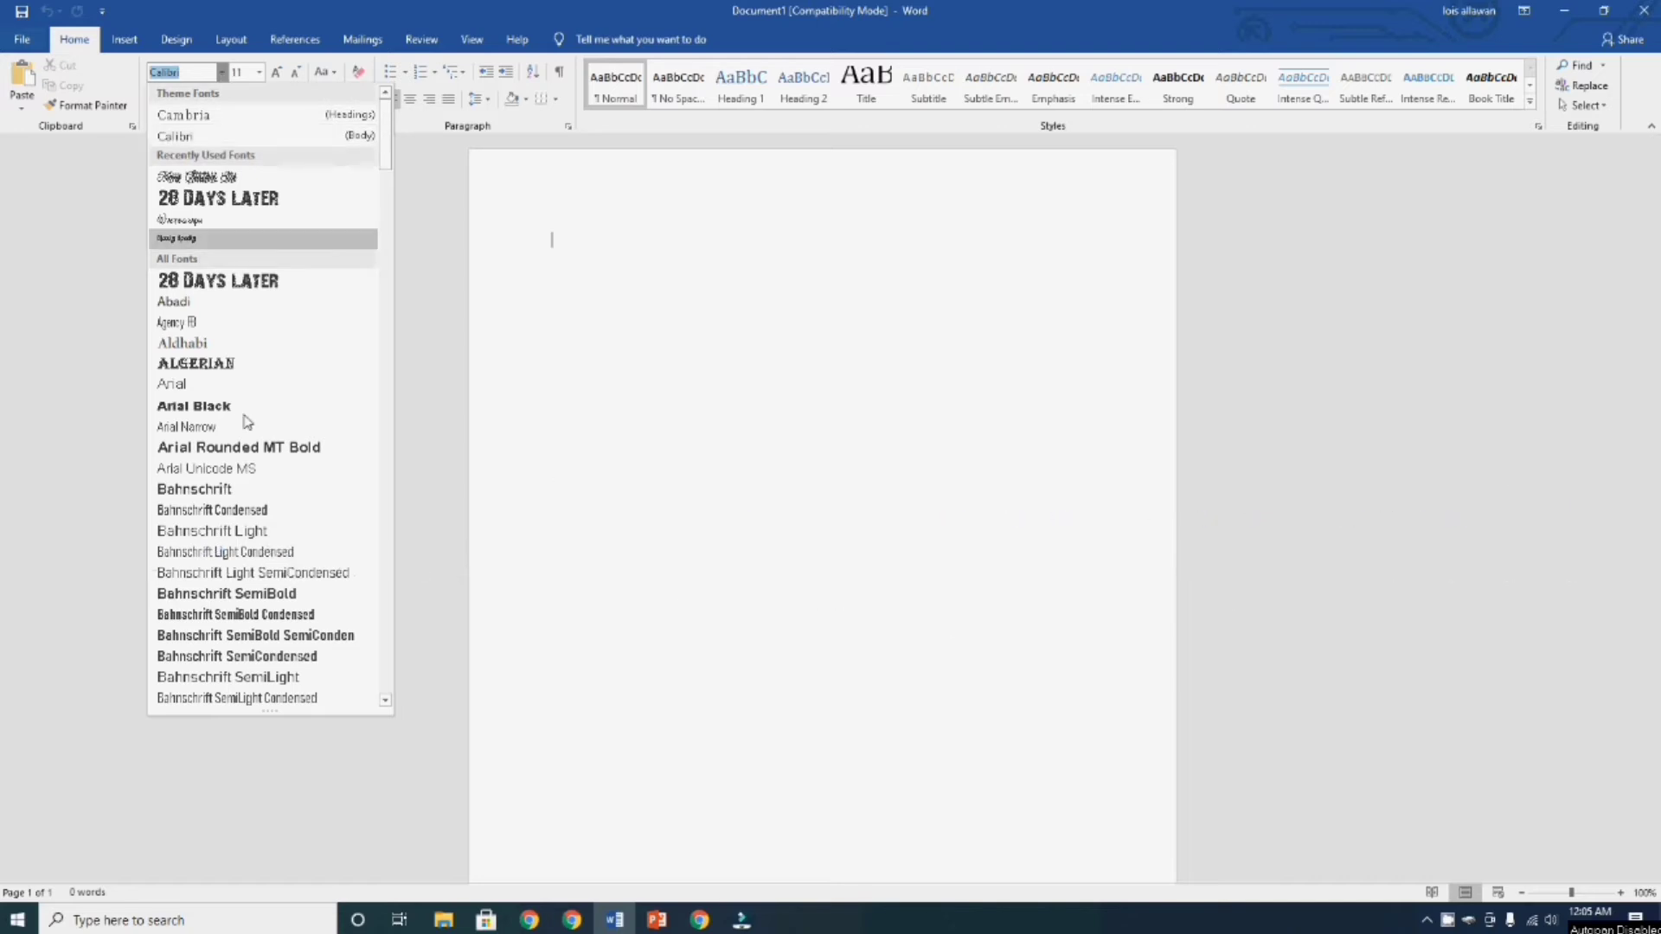
{"action": "scroll", "coordinate": [311, 502], "scroll_direction": "down", "scroll_amount": 20}
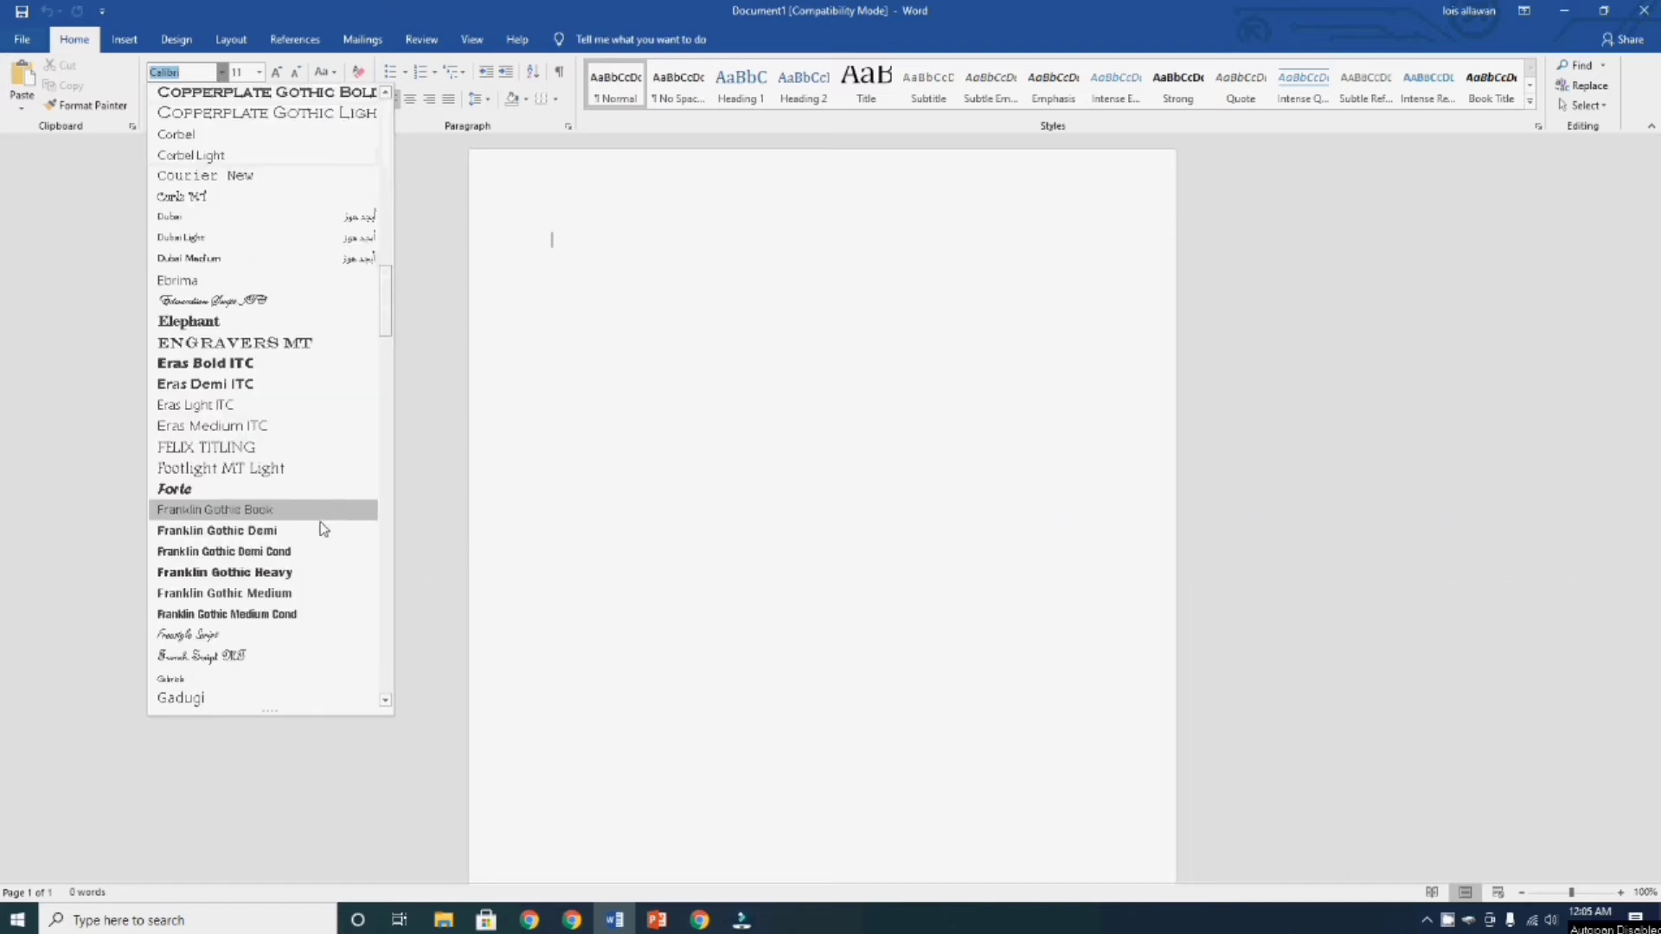
{"action": "scroll", "coordinate": [323, 529], "scroll_direction": "down", "scroll_amount": 20}
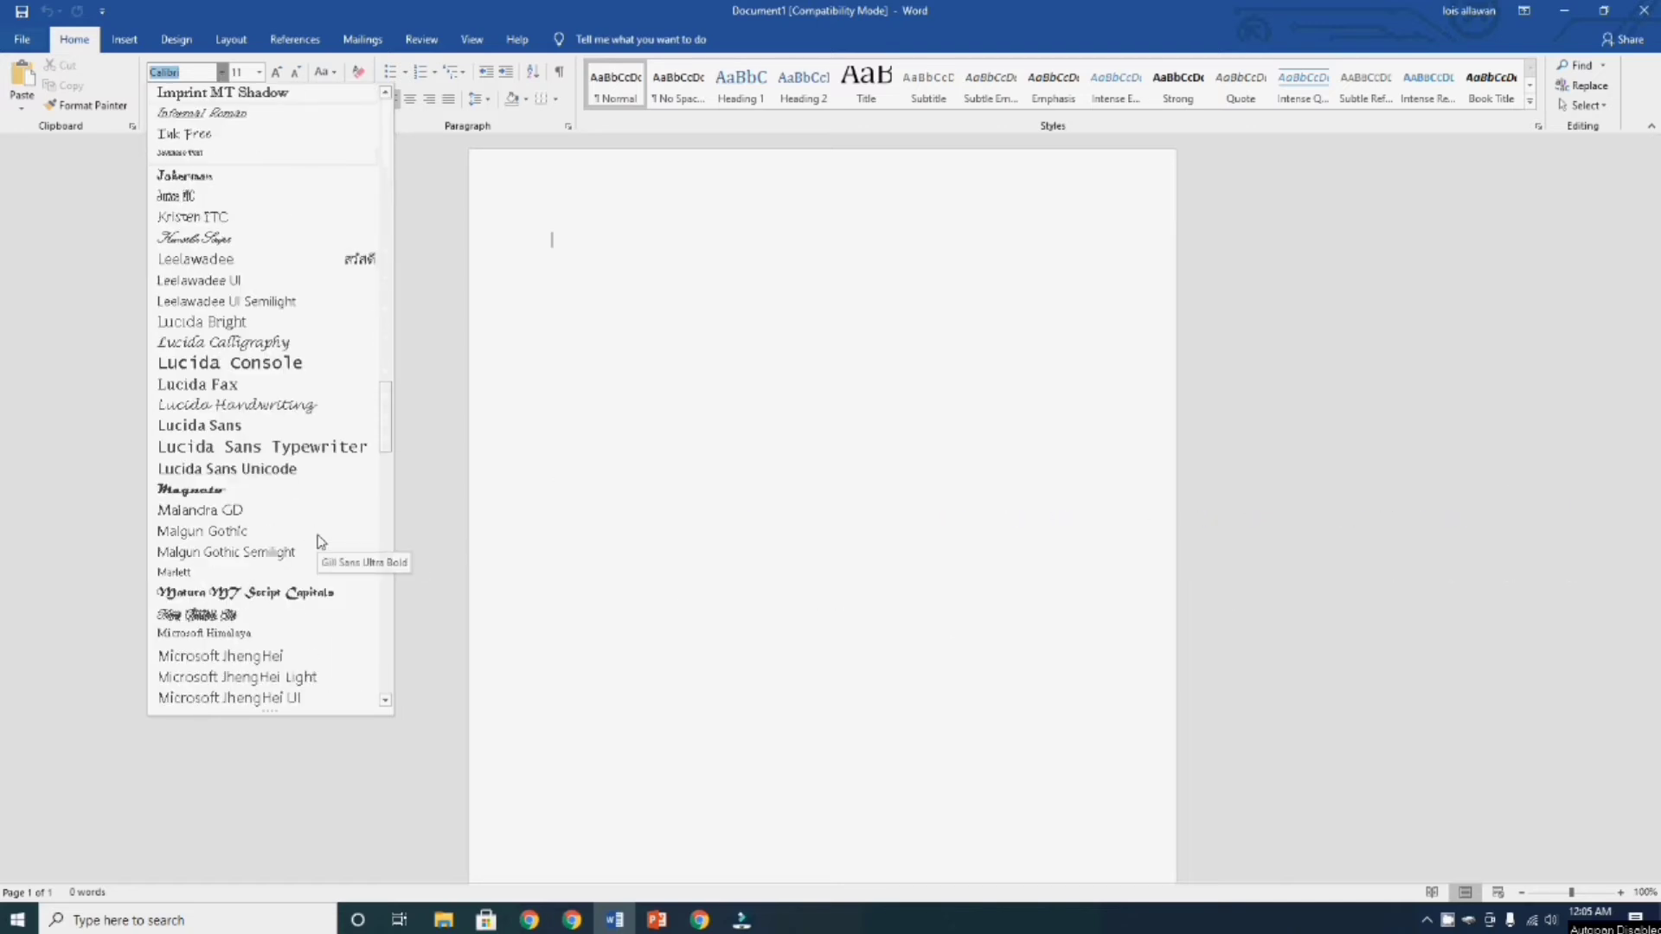
{"action": "scroll", "coordinate": [321, 542], "scroll_direction": "down", "scroll_amount": 15}
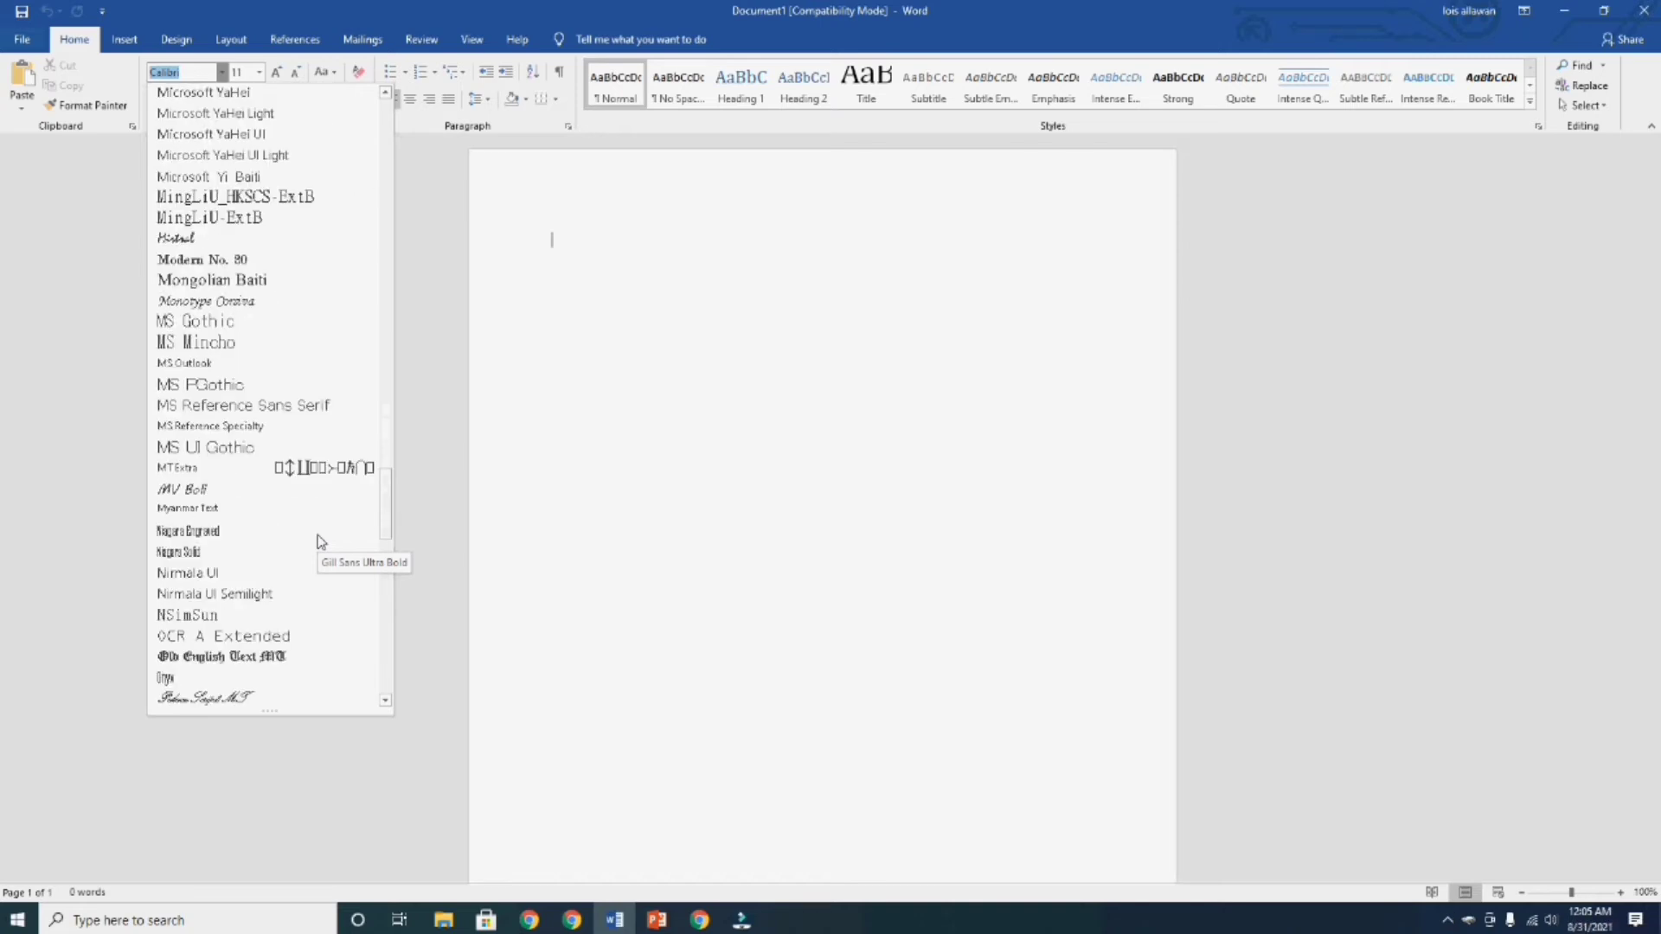
{"action": "scroll", "coordinate": [321, 542], "scroll_direction": "down", "scroll_amount": 15}
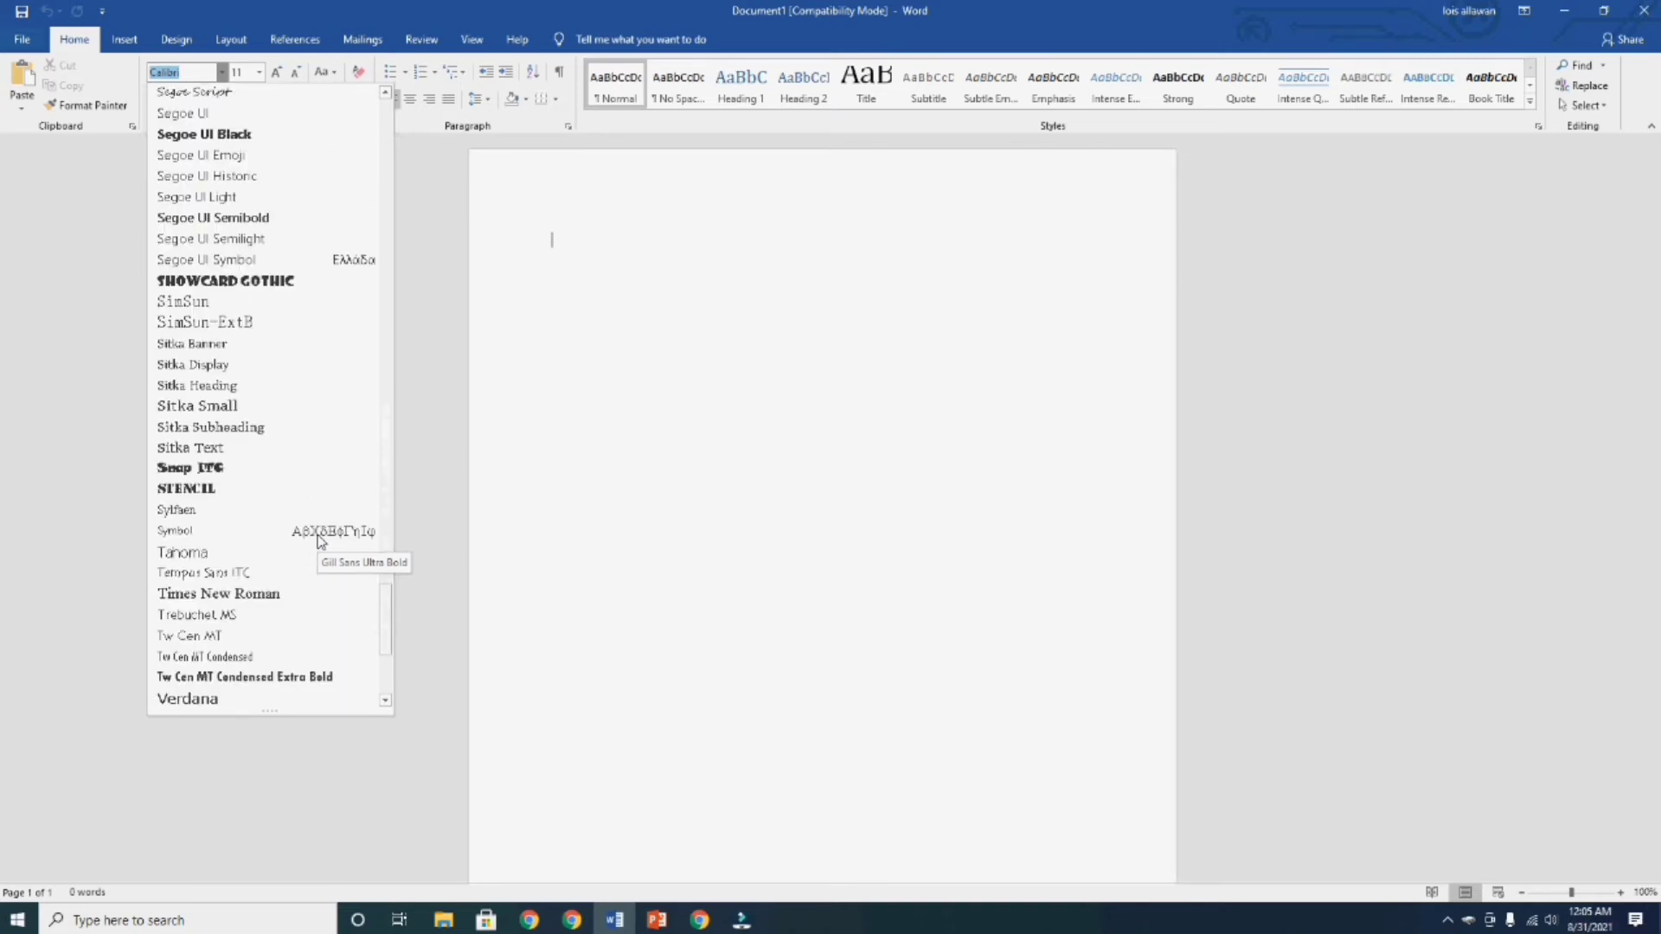
{"action": "scroll", "coordinate": [321, 543], "scroll_direction": "down", "scroll_amount": 4}
{"action": "scroll", "coordinate": [305, 567], "scroll_direction": "down", "scroll_amount": 1}
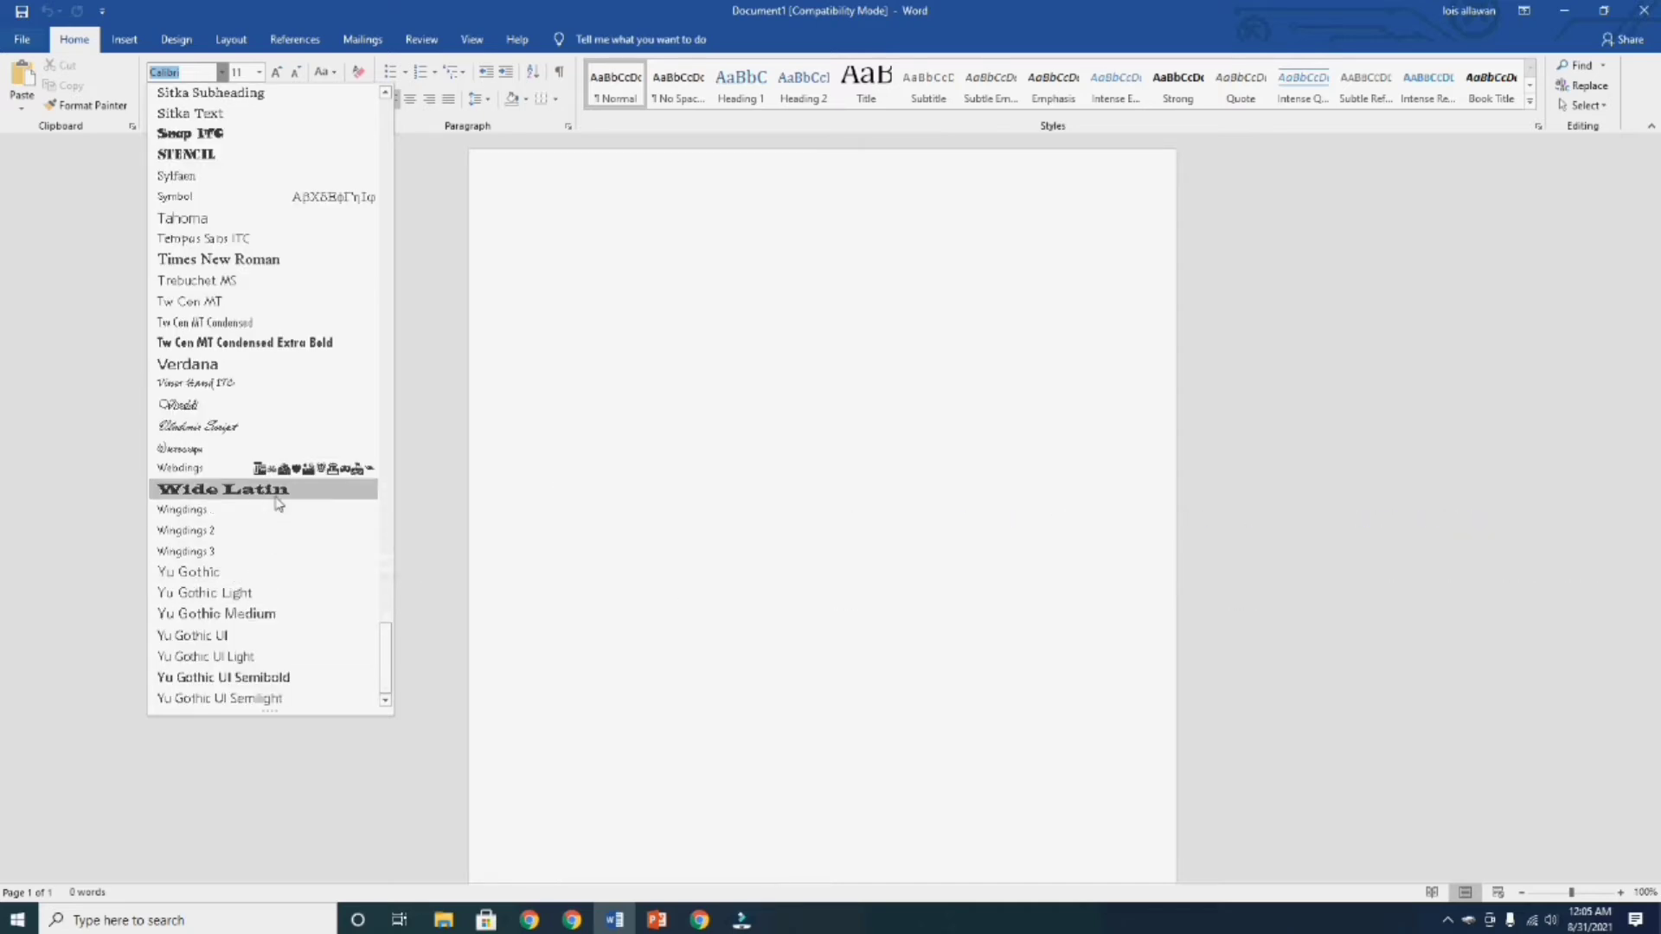
{"action": "left_click", "coordinate": [209, 452]}
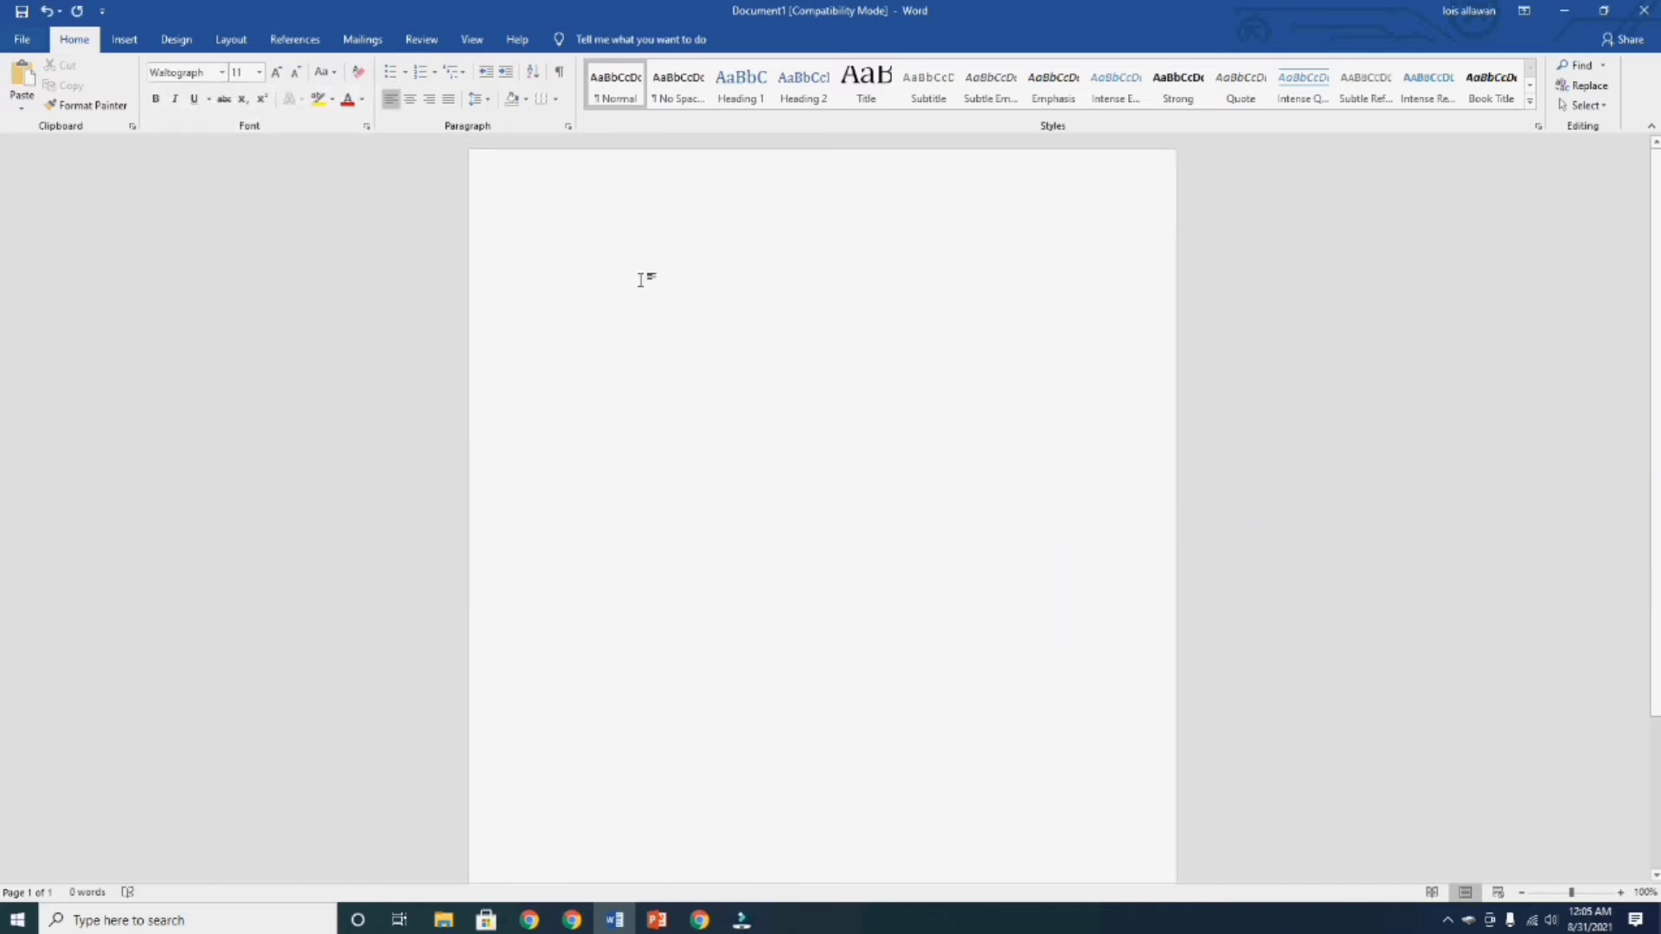
Step: Type the word 'Waltograph' and enlarge it to 72 pt
{"action": "type", "text": "ab"}
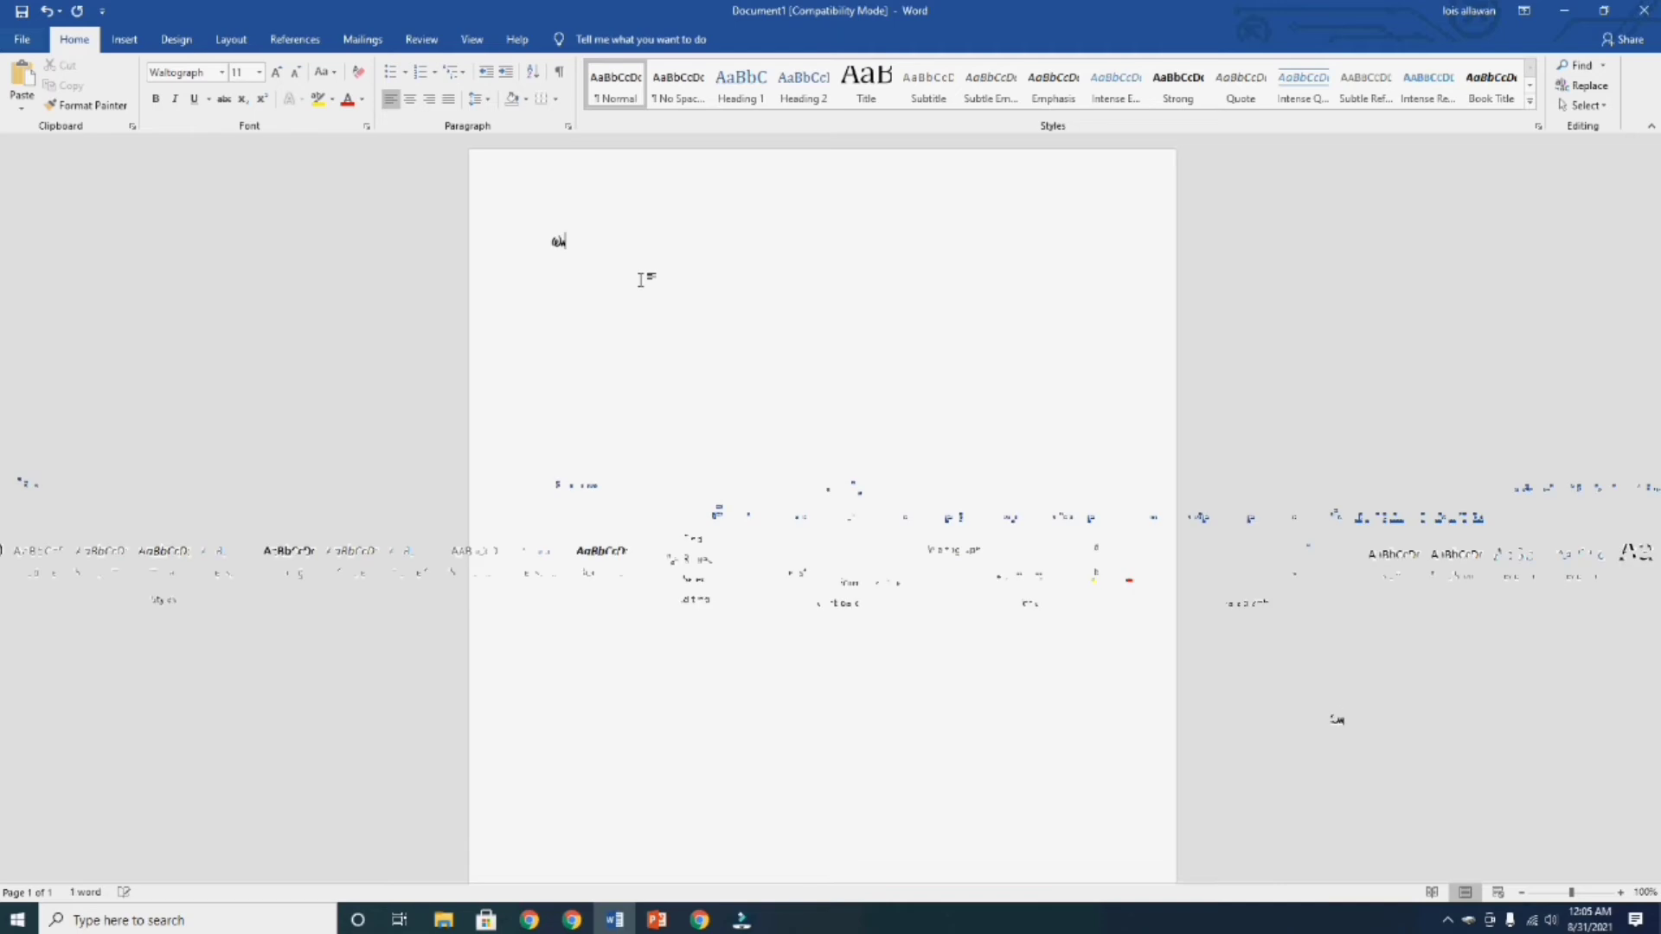
{"action": "type", "text": "cd"}
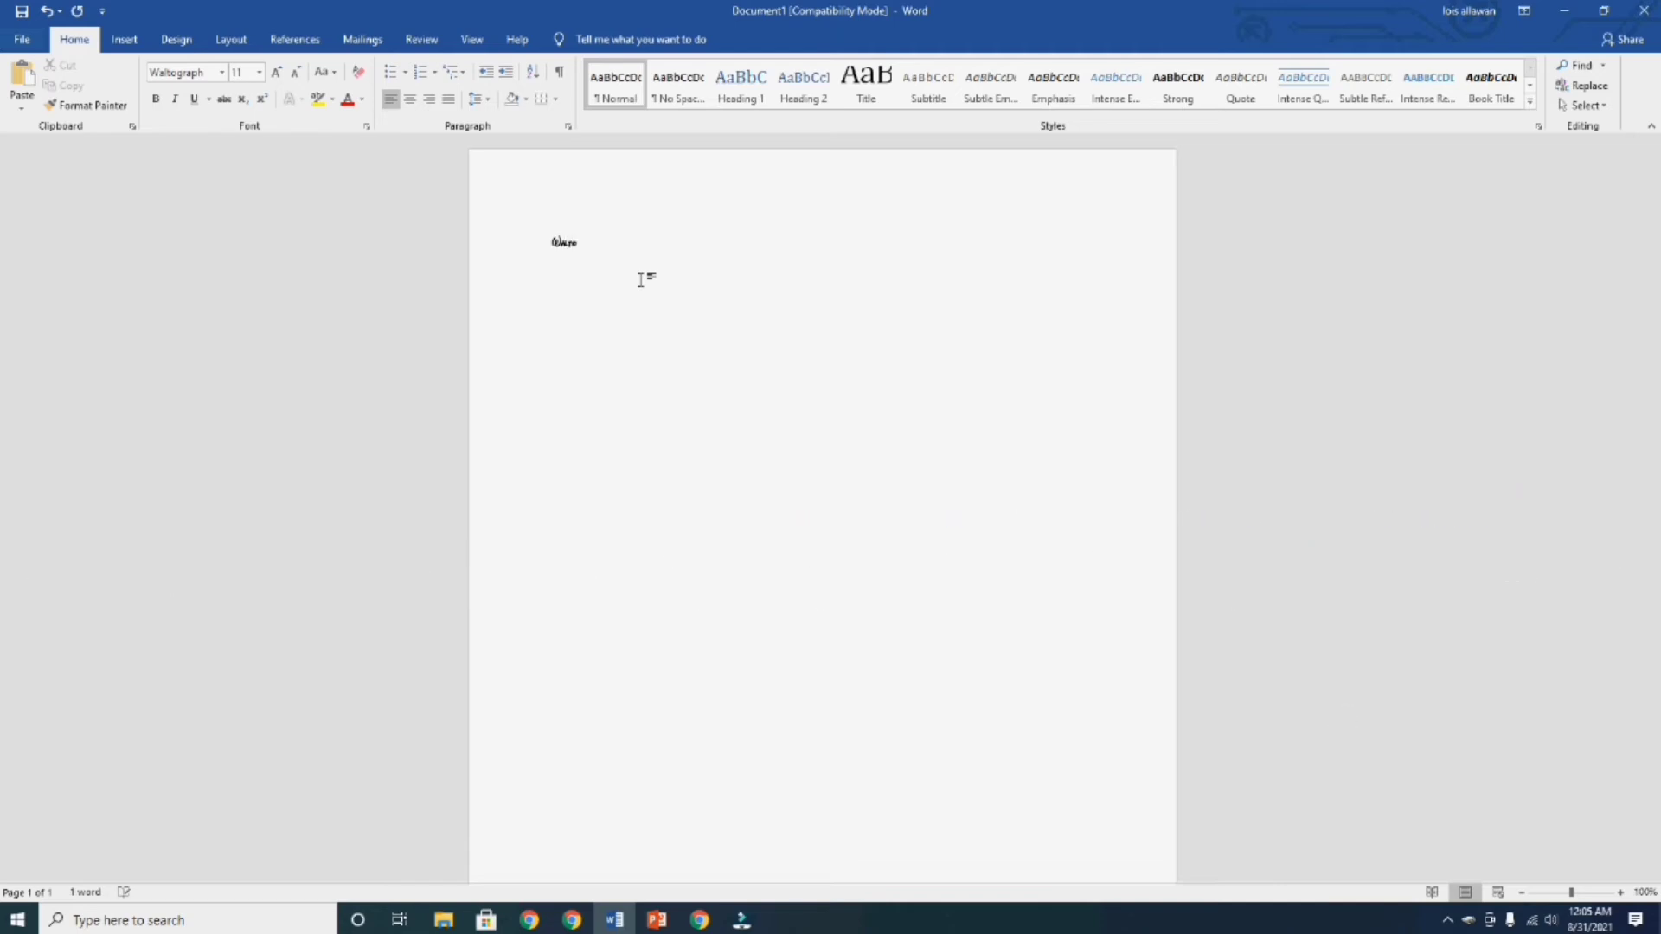
{"action": "type", "text": "e"}
{"action": "type", "text": "e"}
{"action": "left_click_drag", "start_coordinate": [615, 247], "coordinate": [551, 243]}
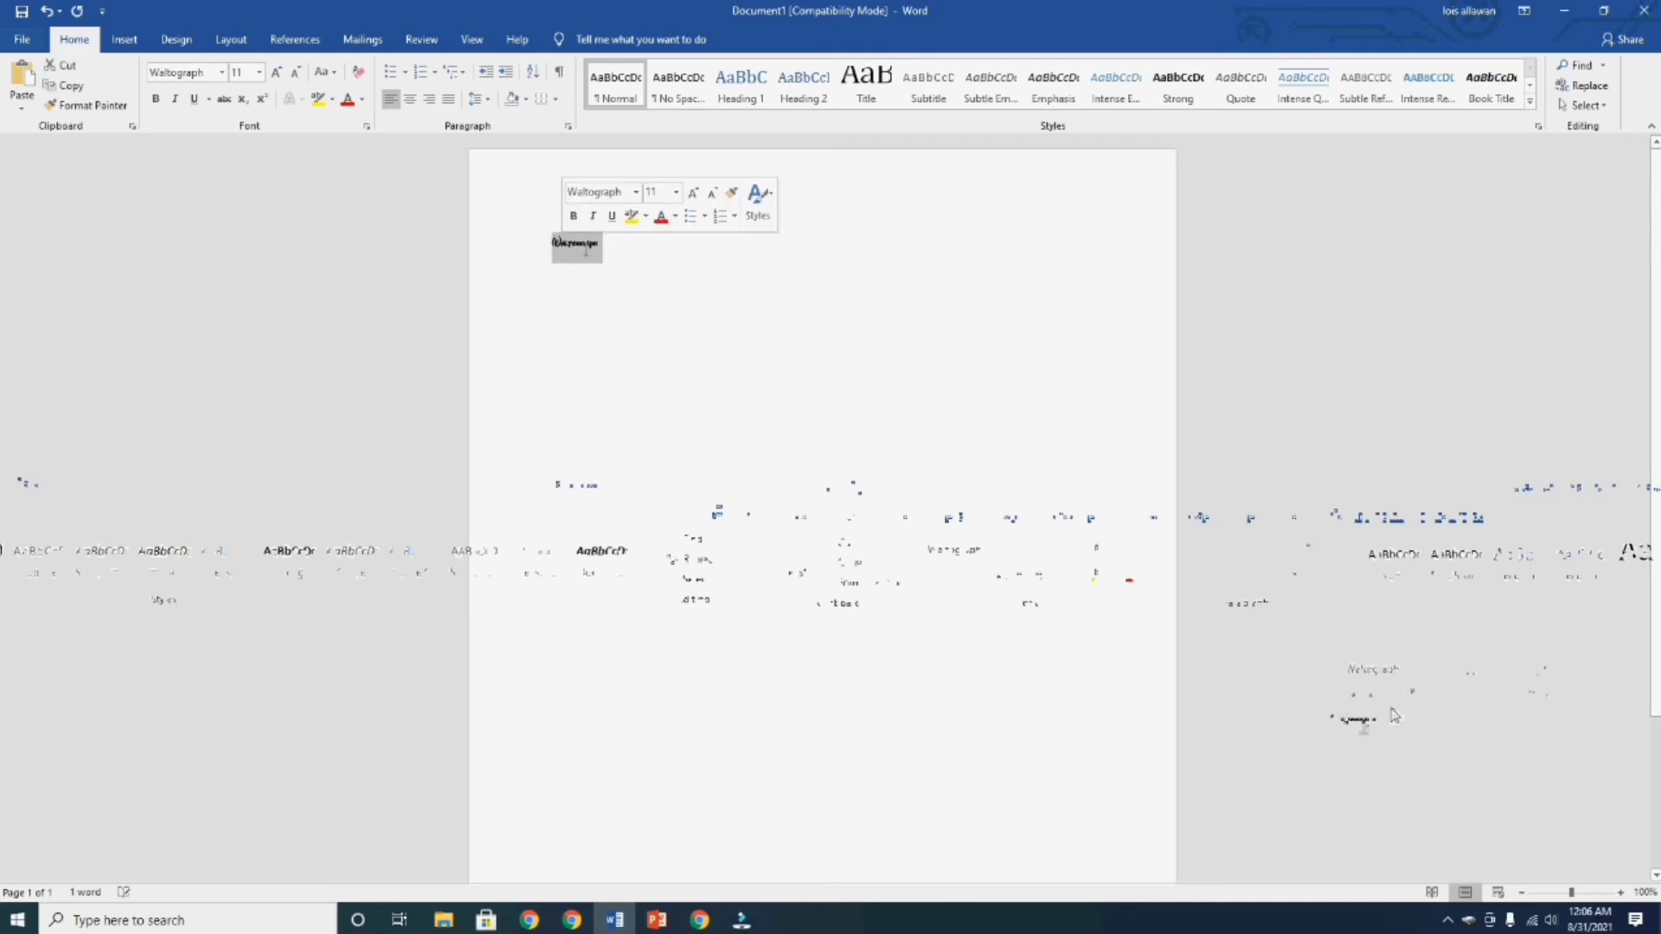
{"action": "left_click", "coordinate": [676, 192]}
{"action": "left_click", "coordinate": [658, 466]}
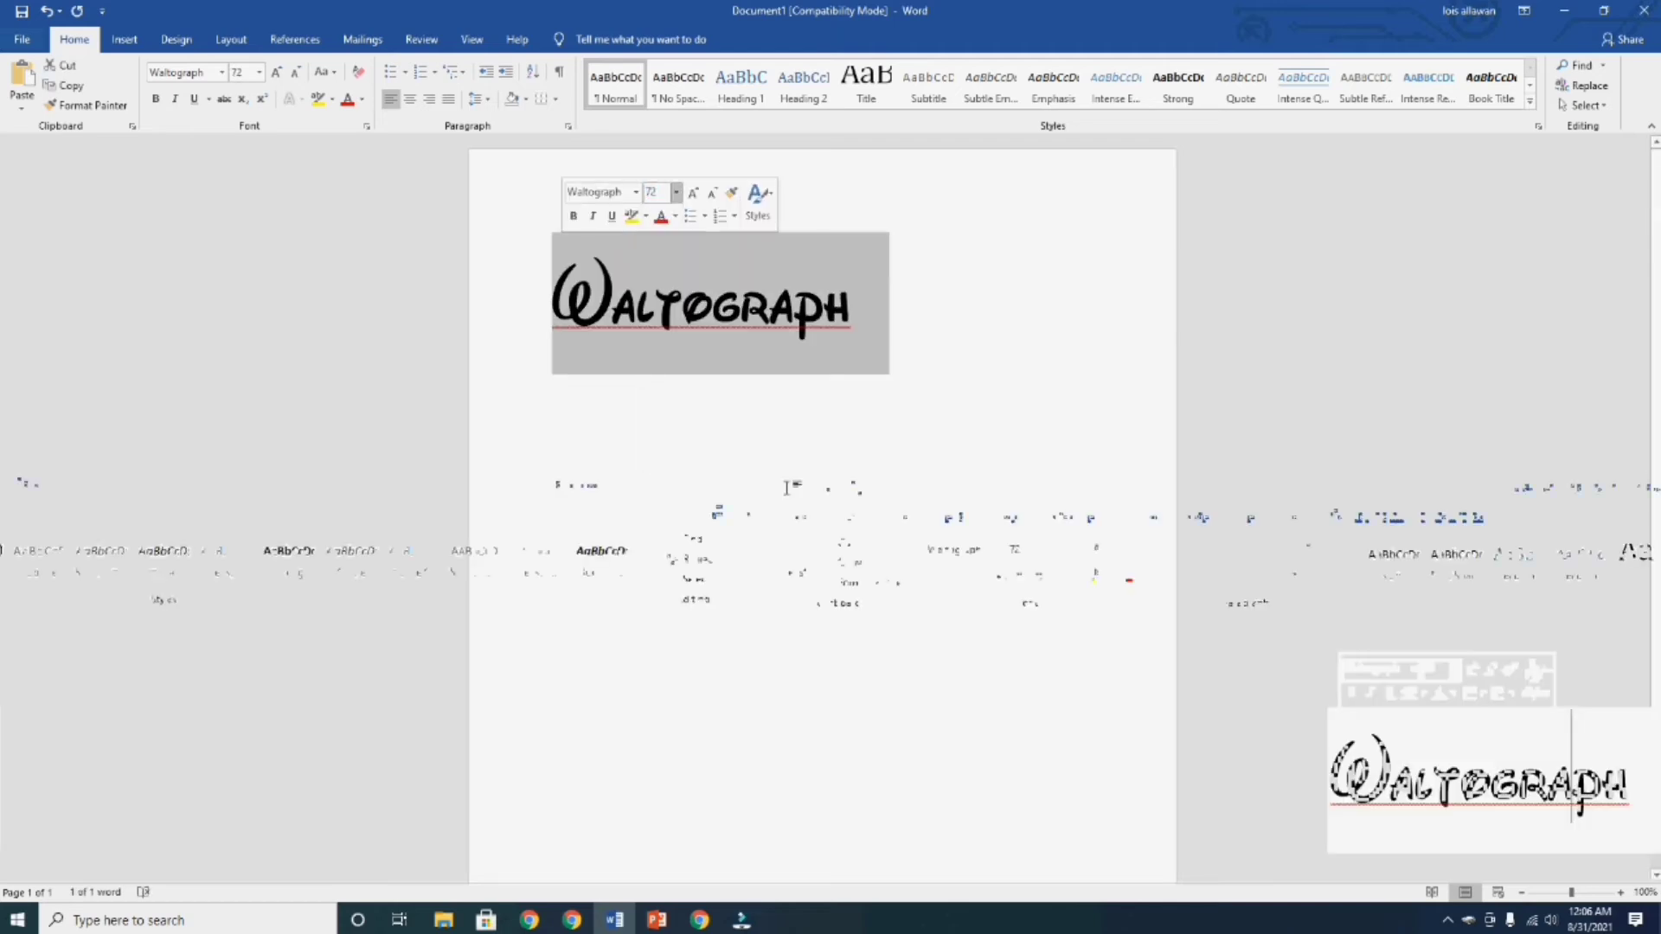
{"action": "left_click", "coordinate": [920, 360]}
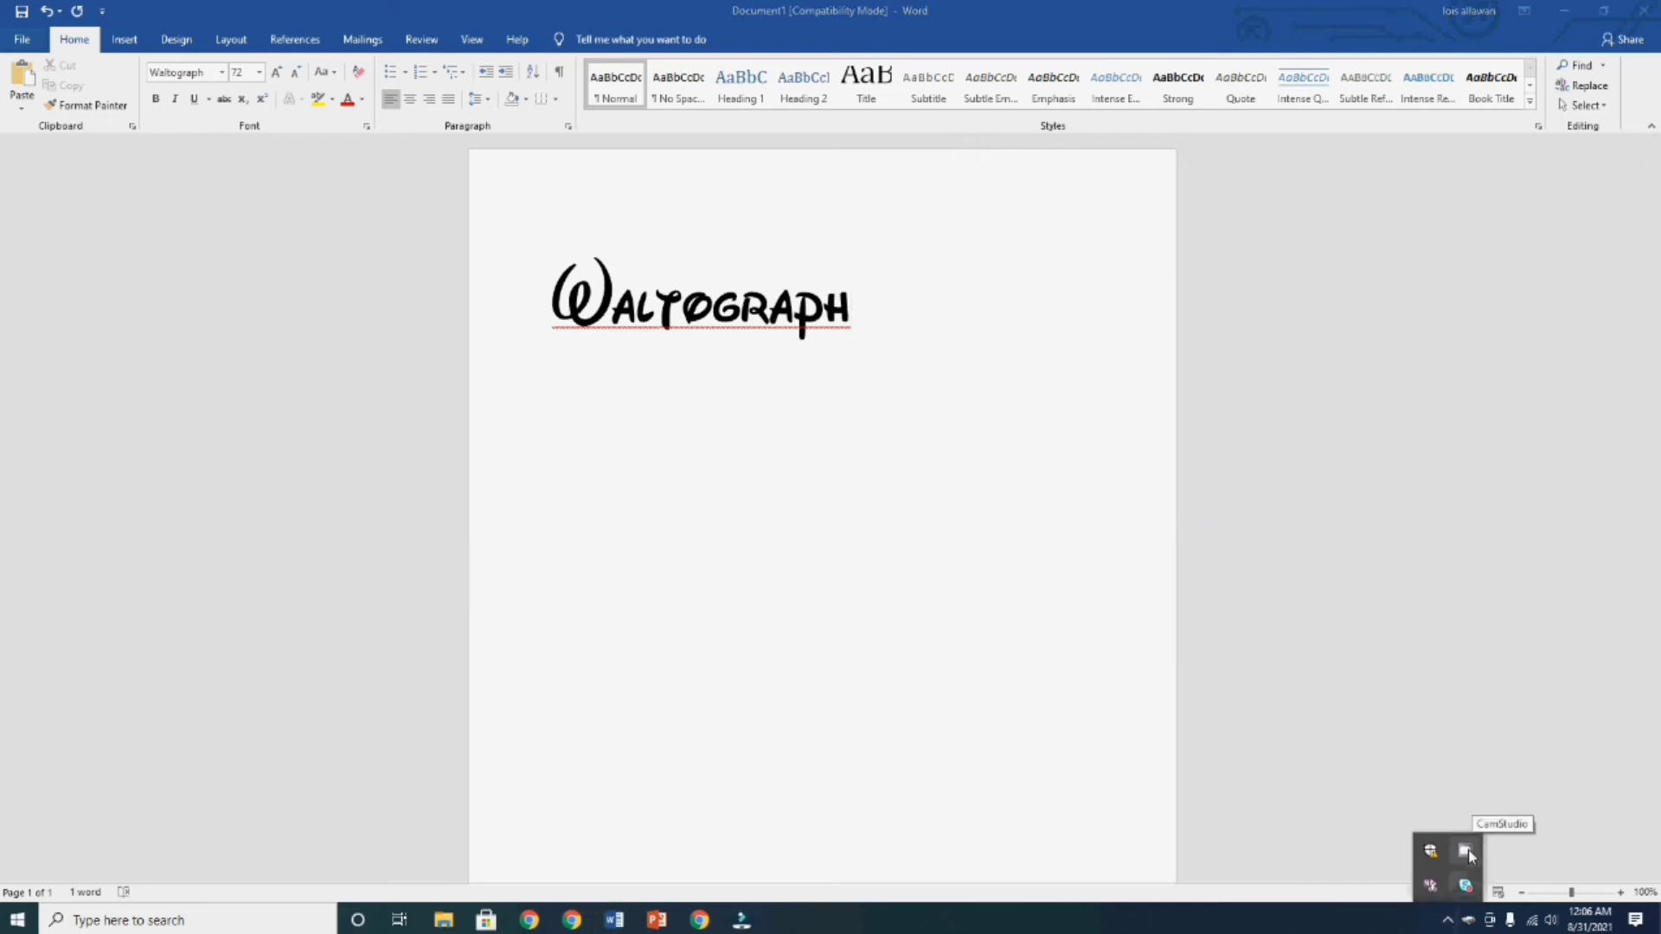
Step: Go to dafont.com in a new Chrome tab
{"action": "right_click", "coordinate": [1467, 850]}
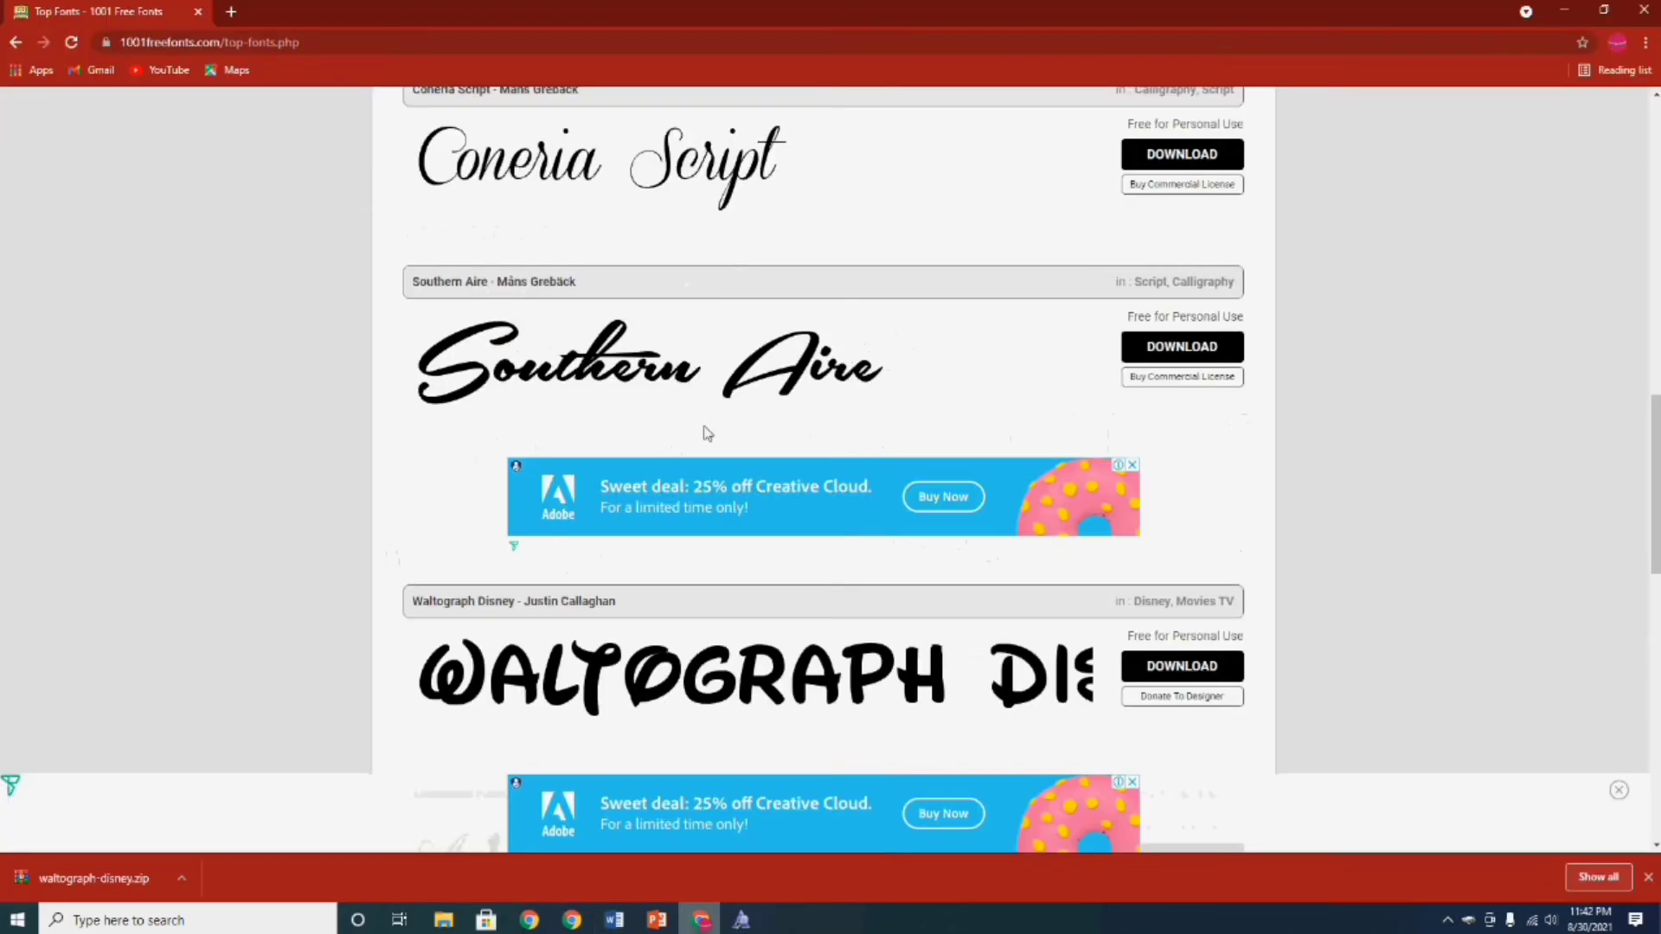
{"action": "scroll", "coordinate": [708, 439], "scroll_direction": "down", "scroll_amount": 1}
{"action": "scroll", "coordinate": [711, 446], "scroll_direction": "down", "scroll_amount": 3}
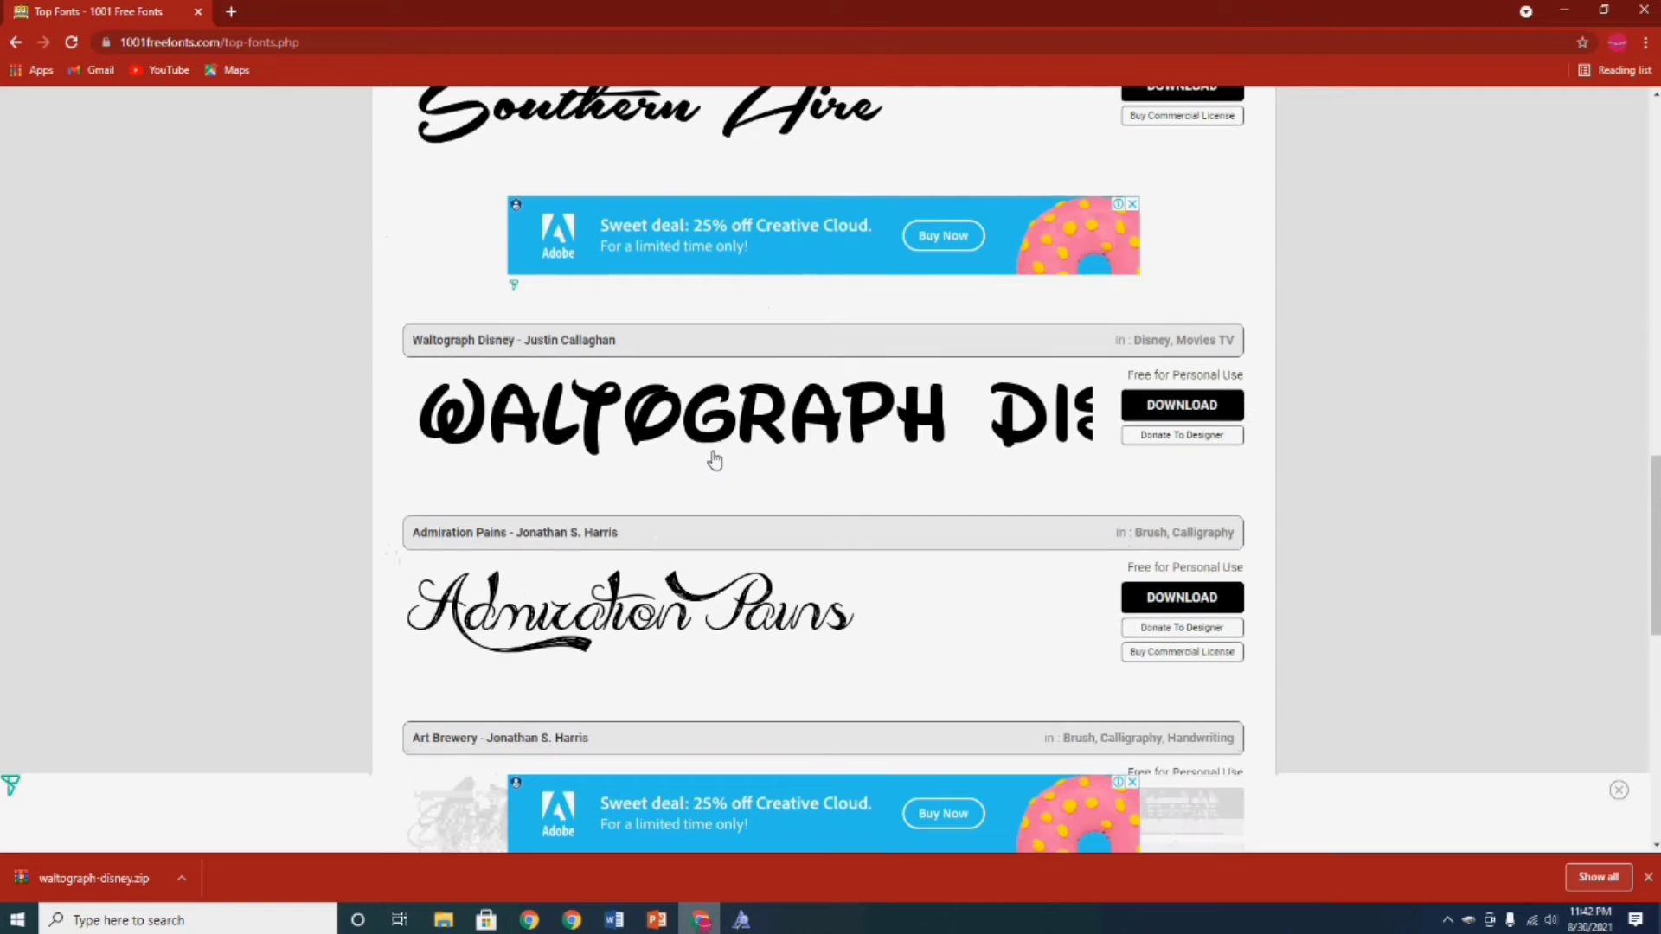
{"action": "scroll", "coordinate": [715, 456], "scroll_direction": "down", "scroll_amount": 3}
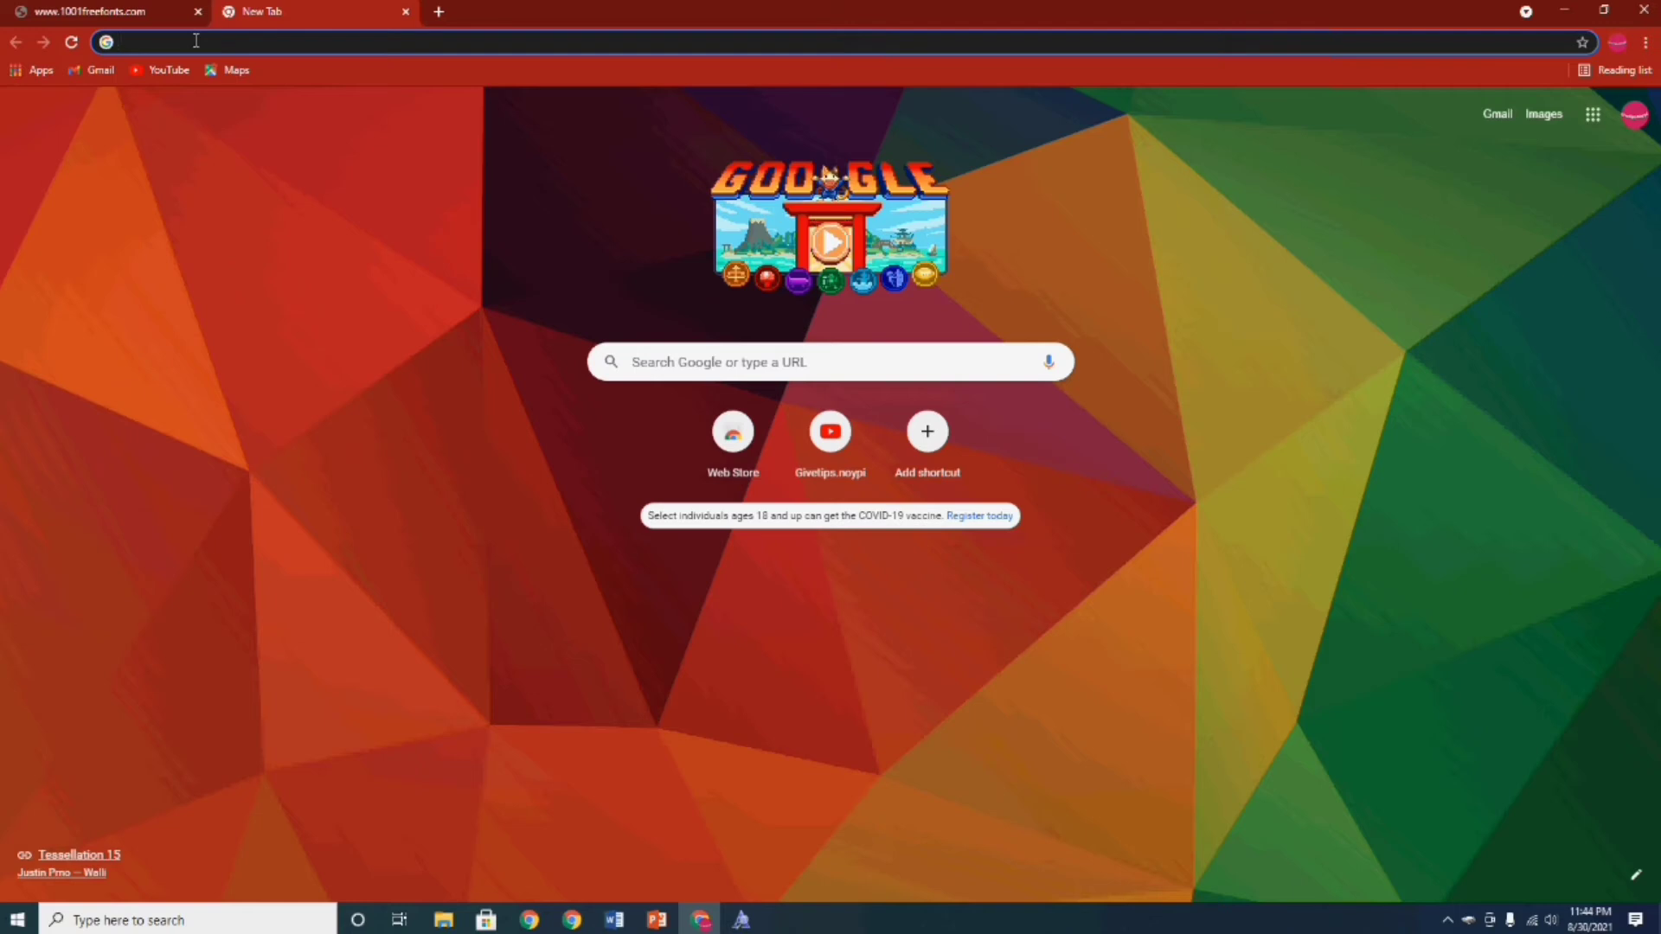
{"action": "left_click", "coordinate": [196, 41]}
{"action": "type", "text": "dafon"}
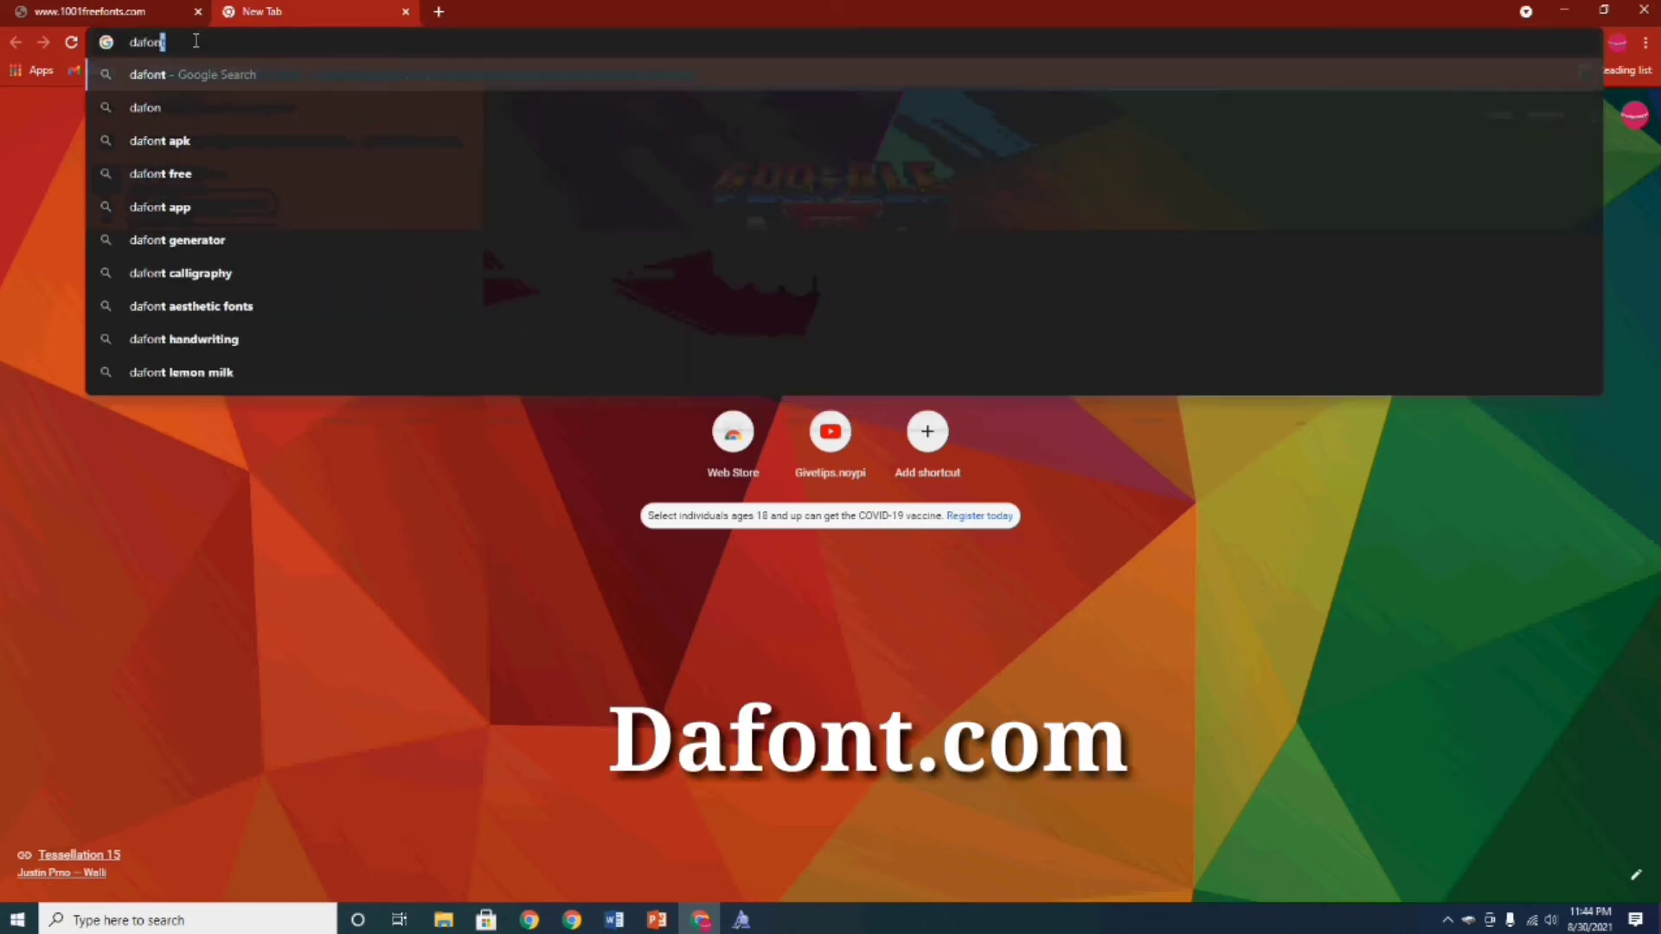
{"action": "type", "text": "t.com"}
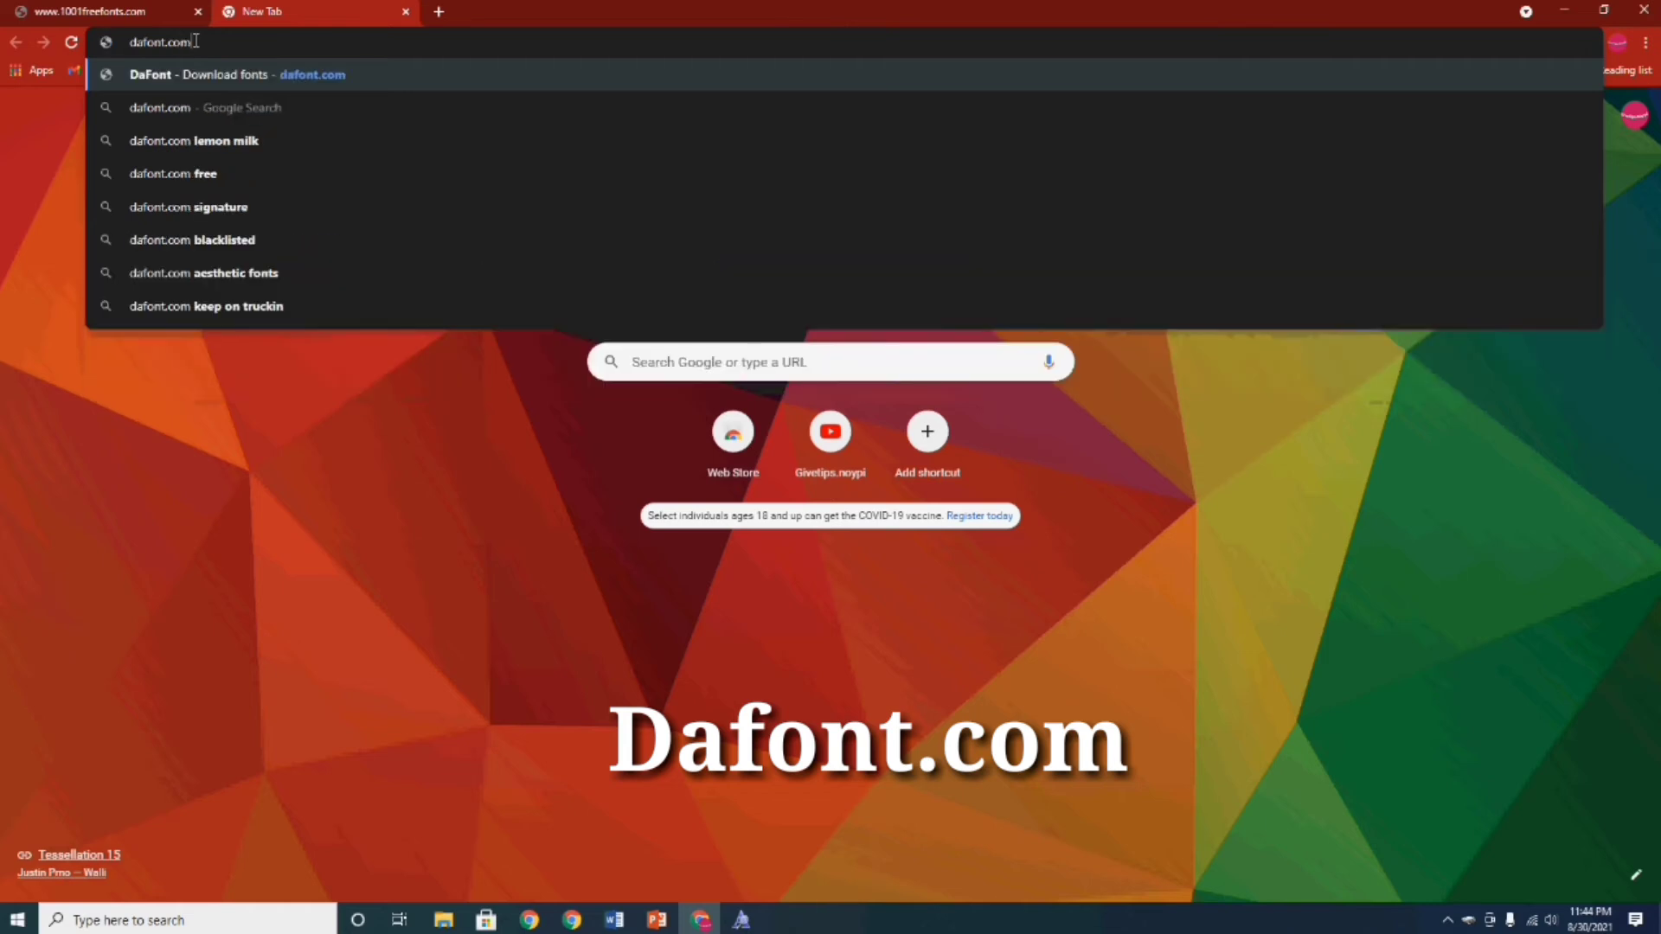
{"action": "key", "text": "Return"}
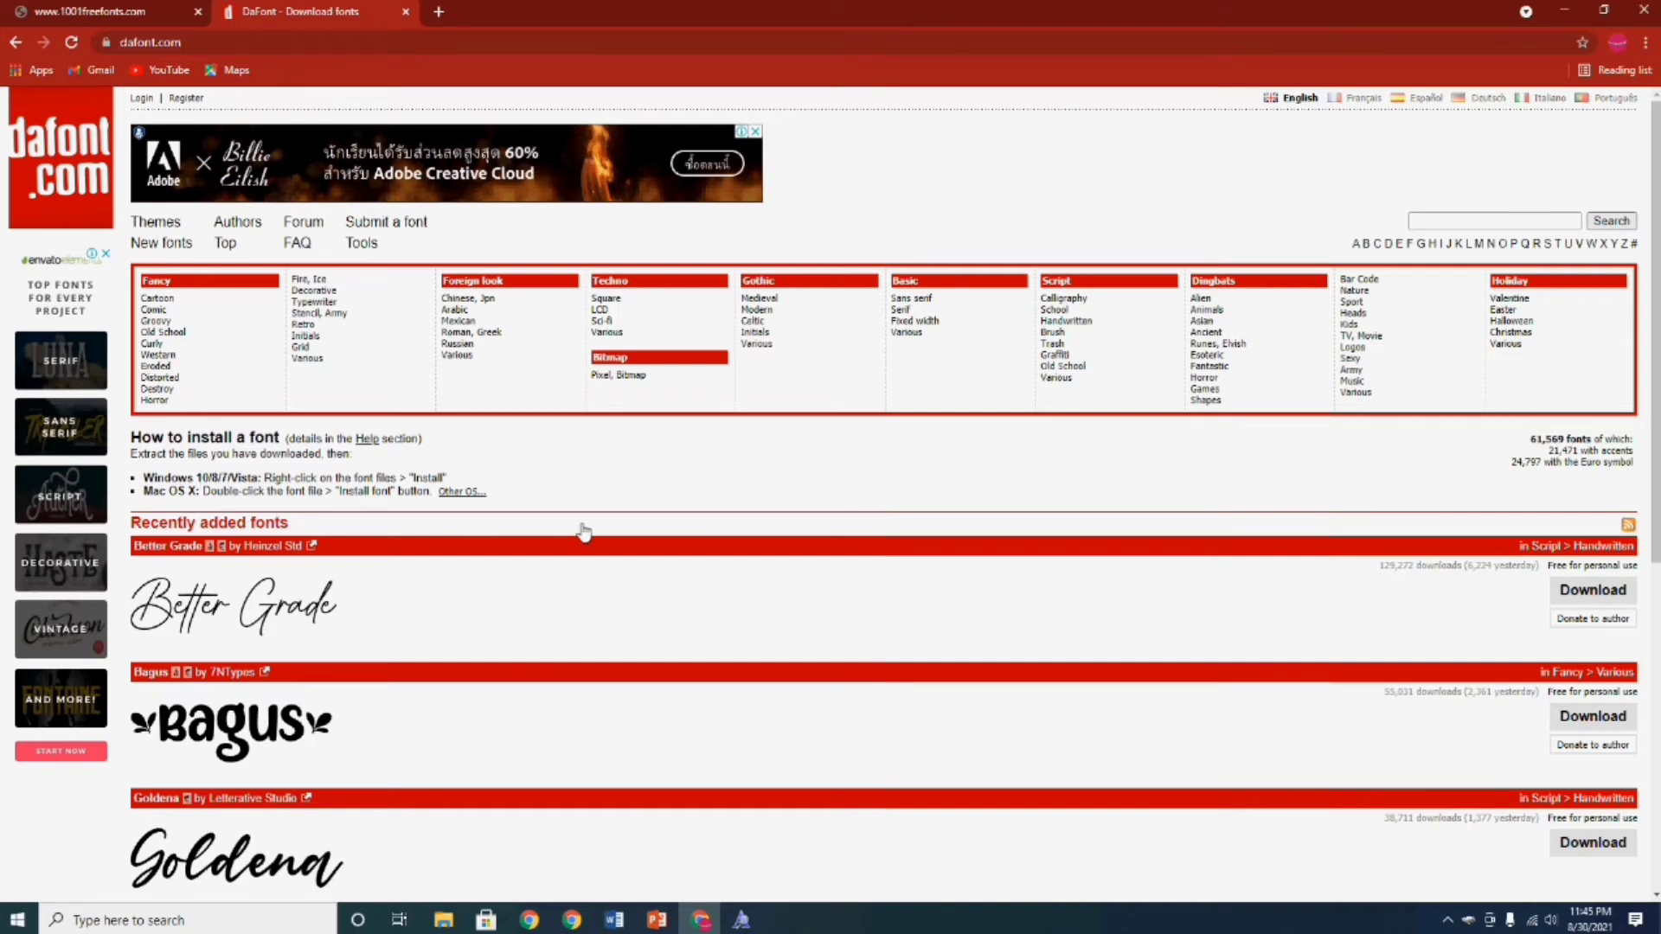
Step: Download merry_christmas.zip from DaFont and bring up its download options
{"action": "scroll", "coordinate": [582, 485], "scroll_direction": "down", "scroll_amount": 7}
{"action": "scroll", "coordinate": [597, 519], "scroll_direction": "up", "scroll_amount": 4}
{"action": "scroll", "coordinate": [608, 514], "scroll_direction": "down", "scroll_amount": 3}
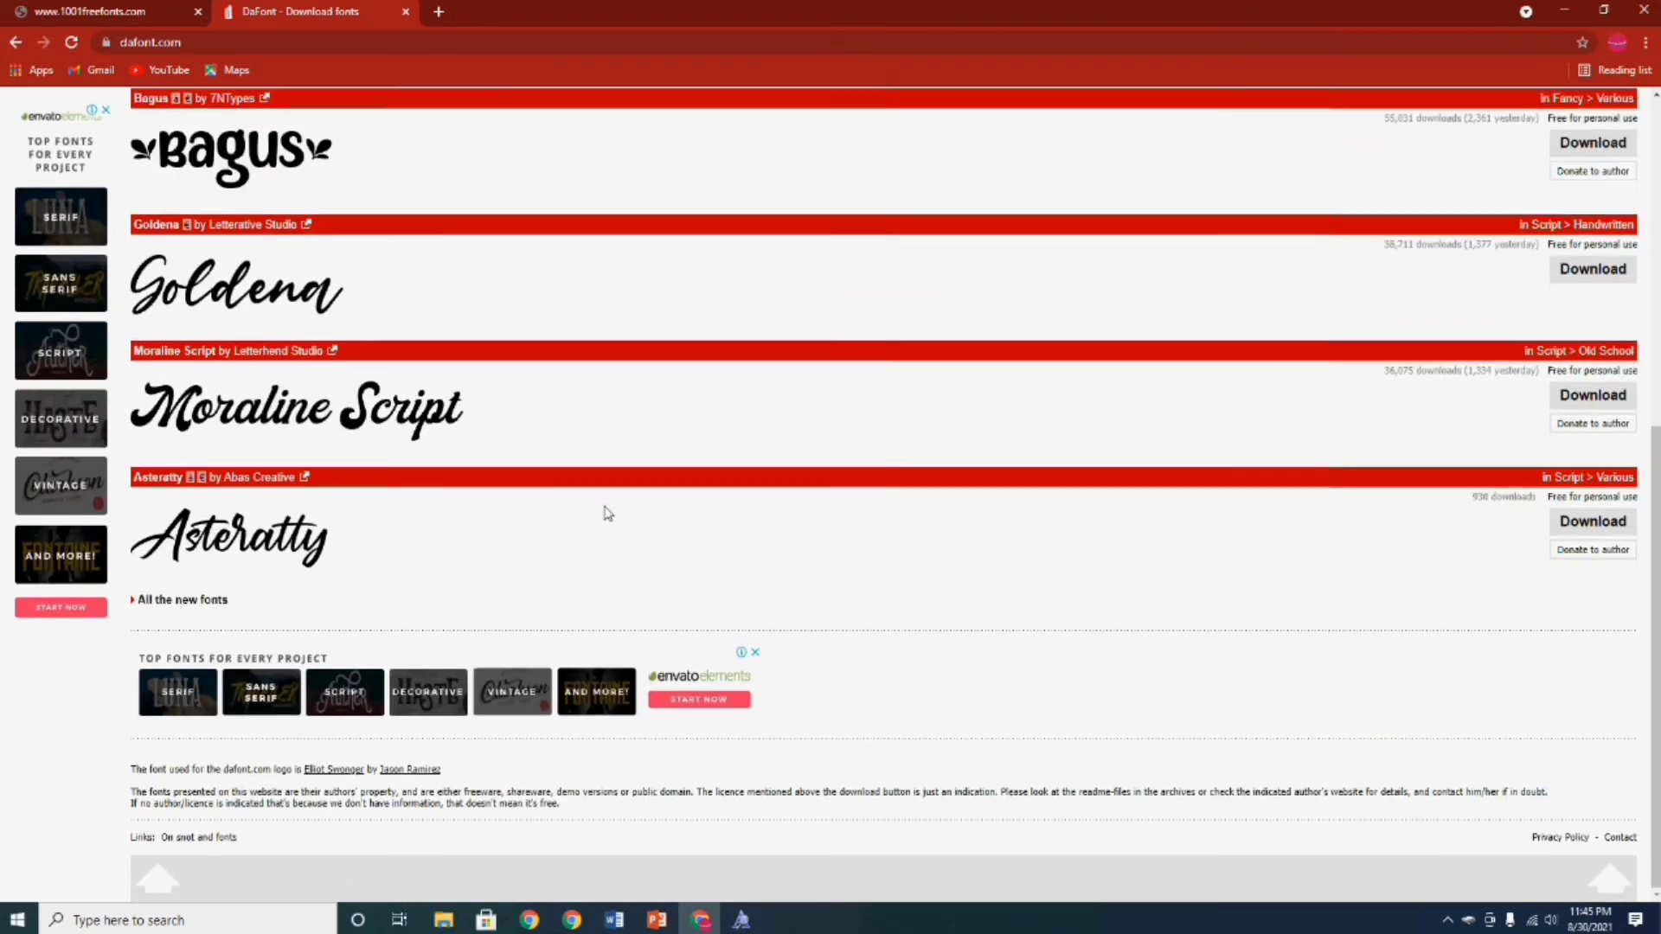
{"action": "scroll", "coordinate": [627, 531], "scroll_direction": "up", "scroll_amount": 6}
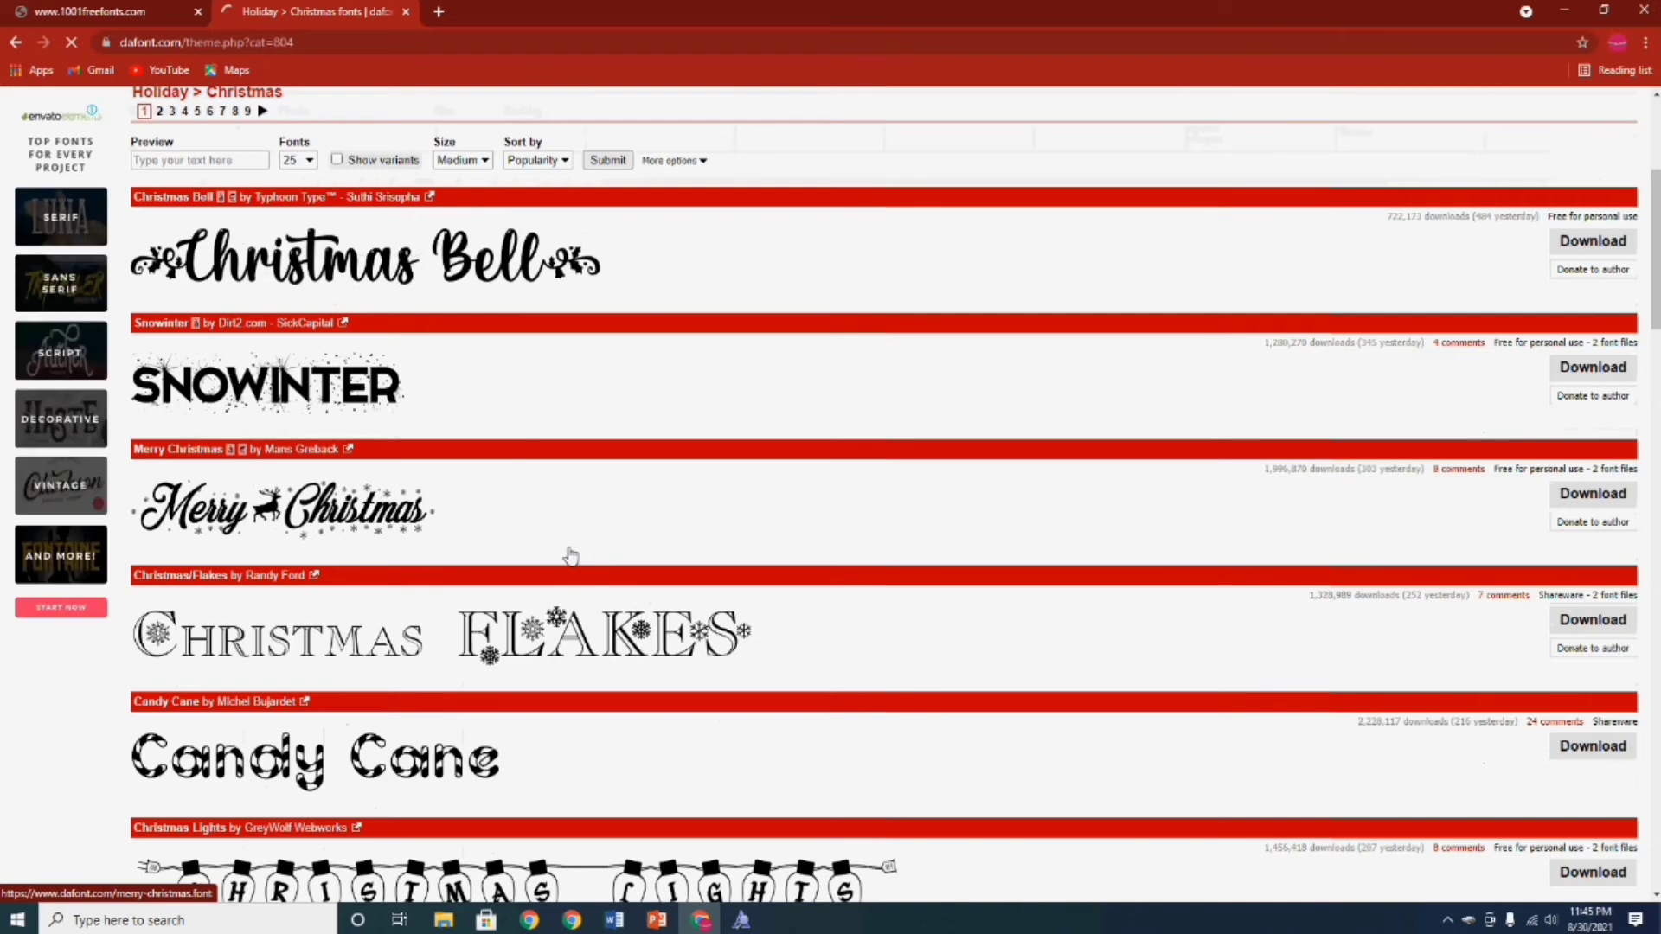
{"action": "scroll", "coordinate": [1605, 592], "scroll_direction": "up", "scroll_amount": 1}
{"action": "left_click", "coordinate": [1605, 593]}
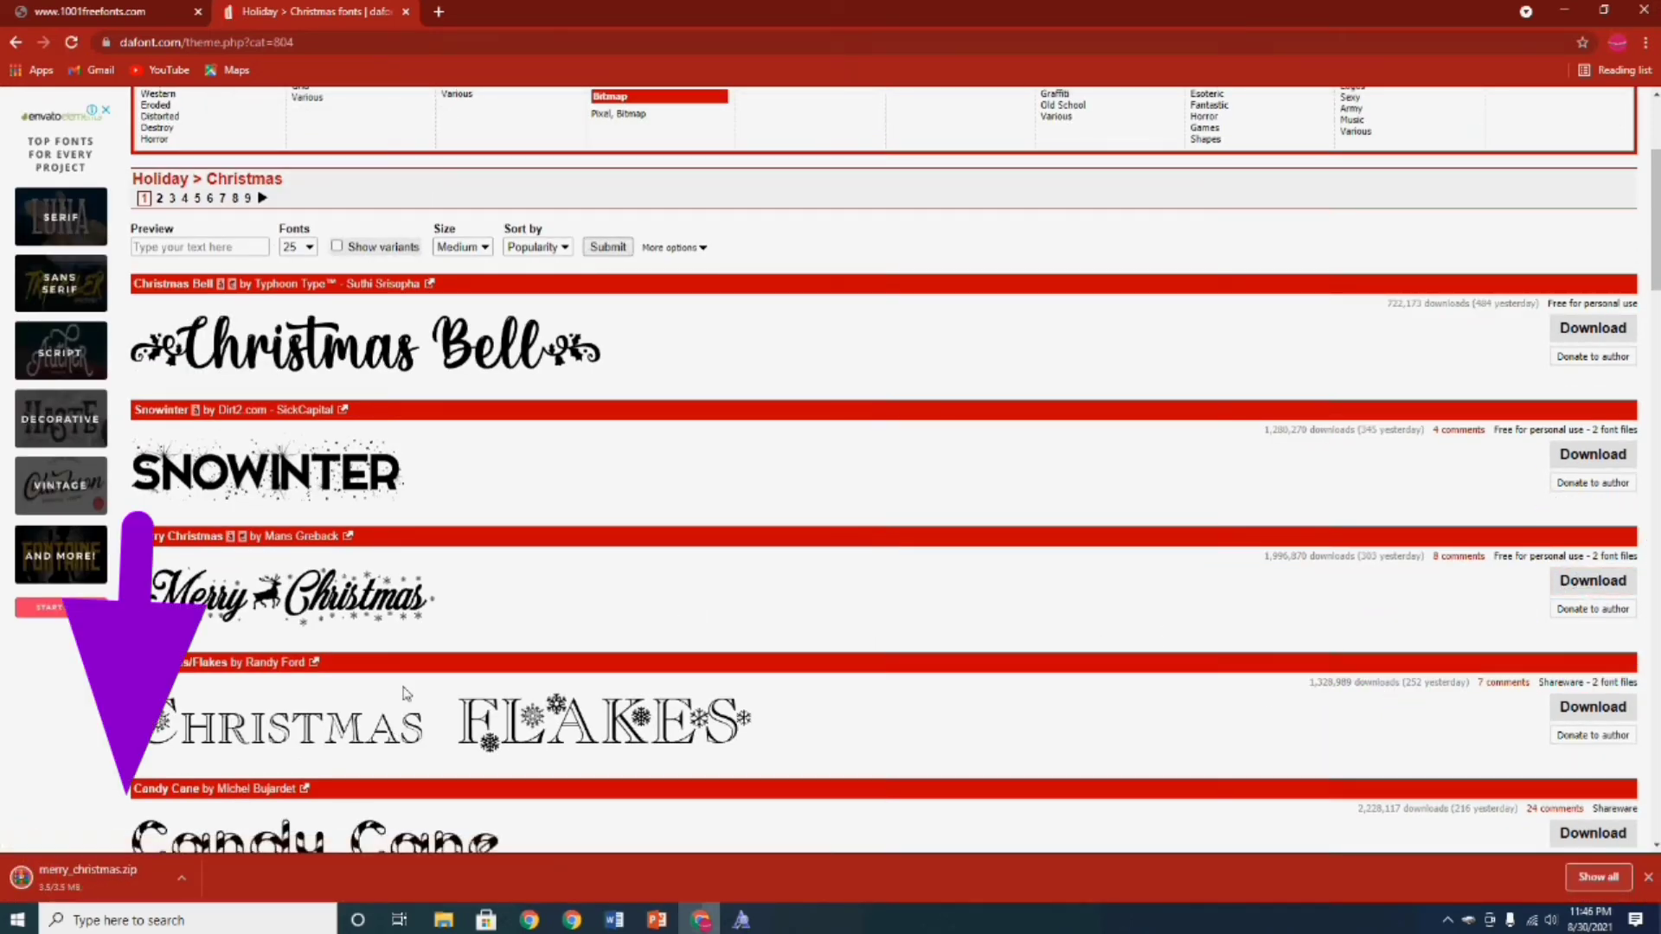
{"action": "left_click", "coordinate": [180, 878]}
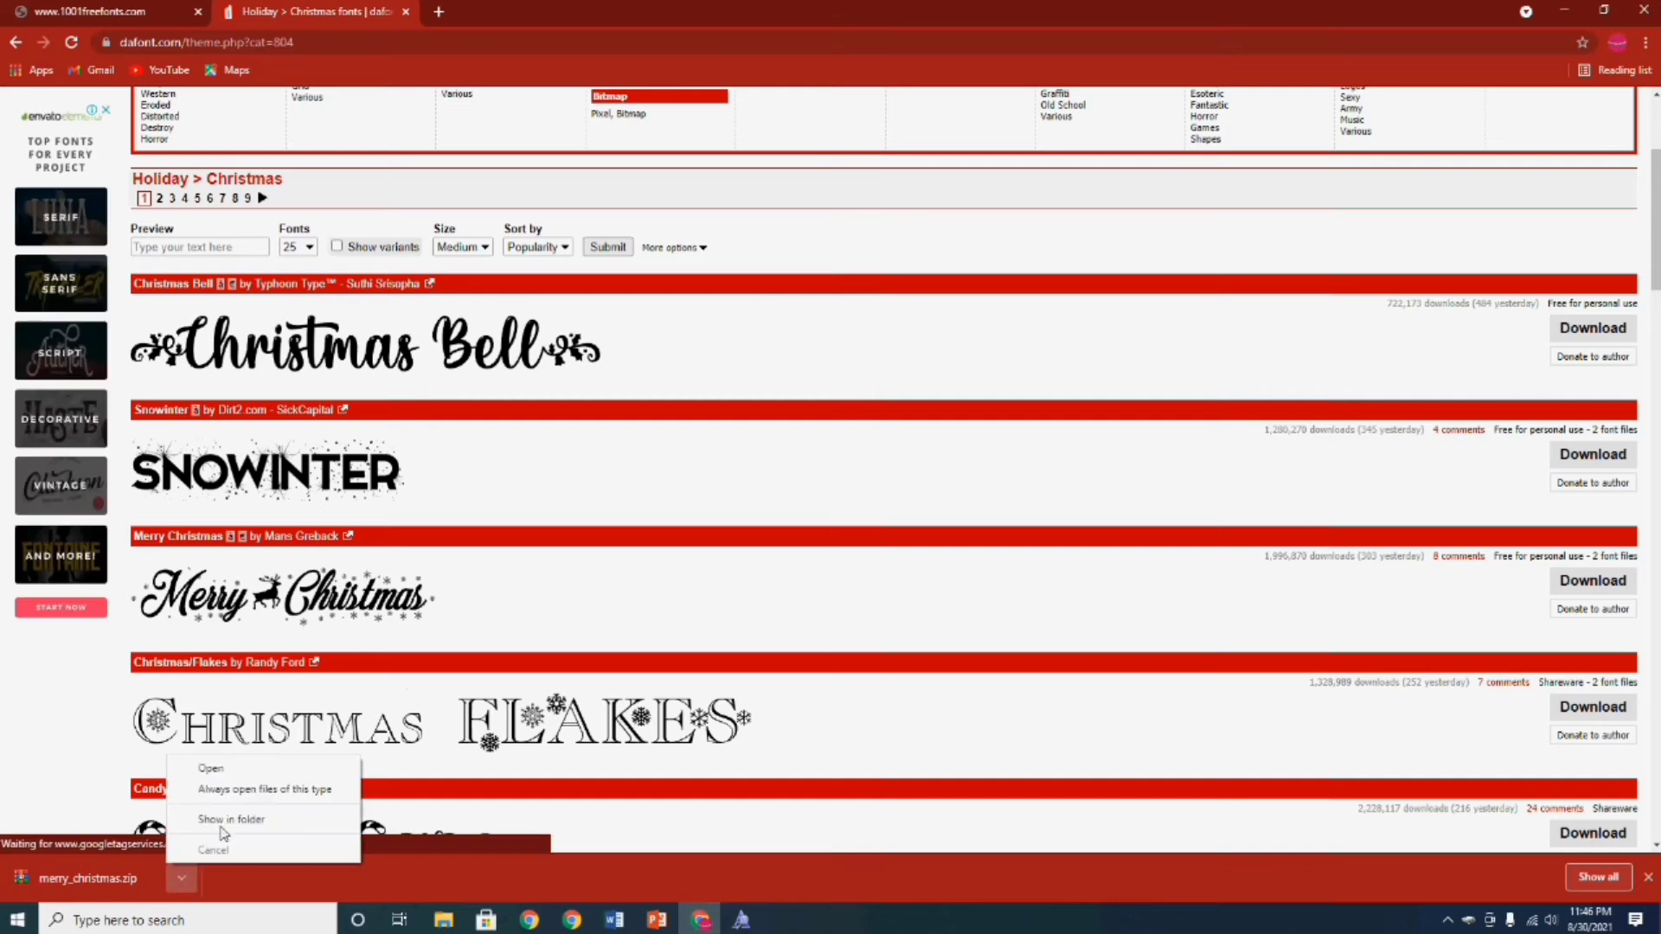
Step: Extract merry_christmas.zip into the DOWNLOADS folder
{"action": "left_click", "coordinate": [232, 819]}
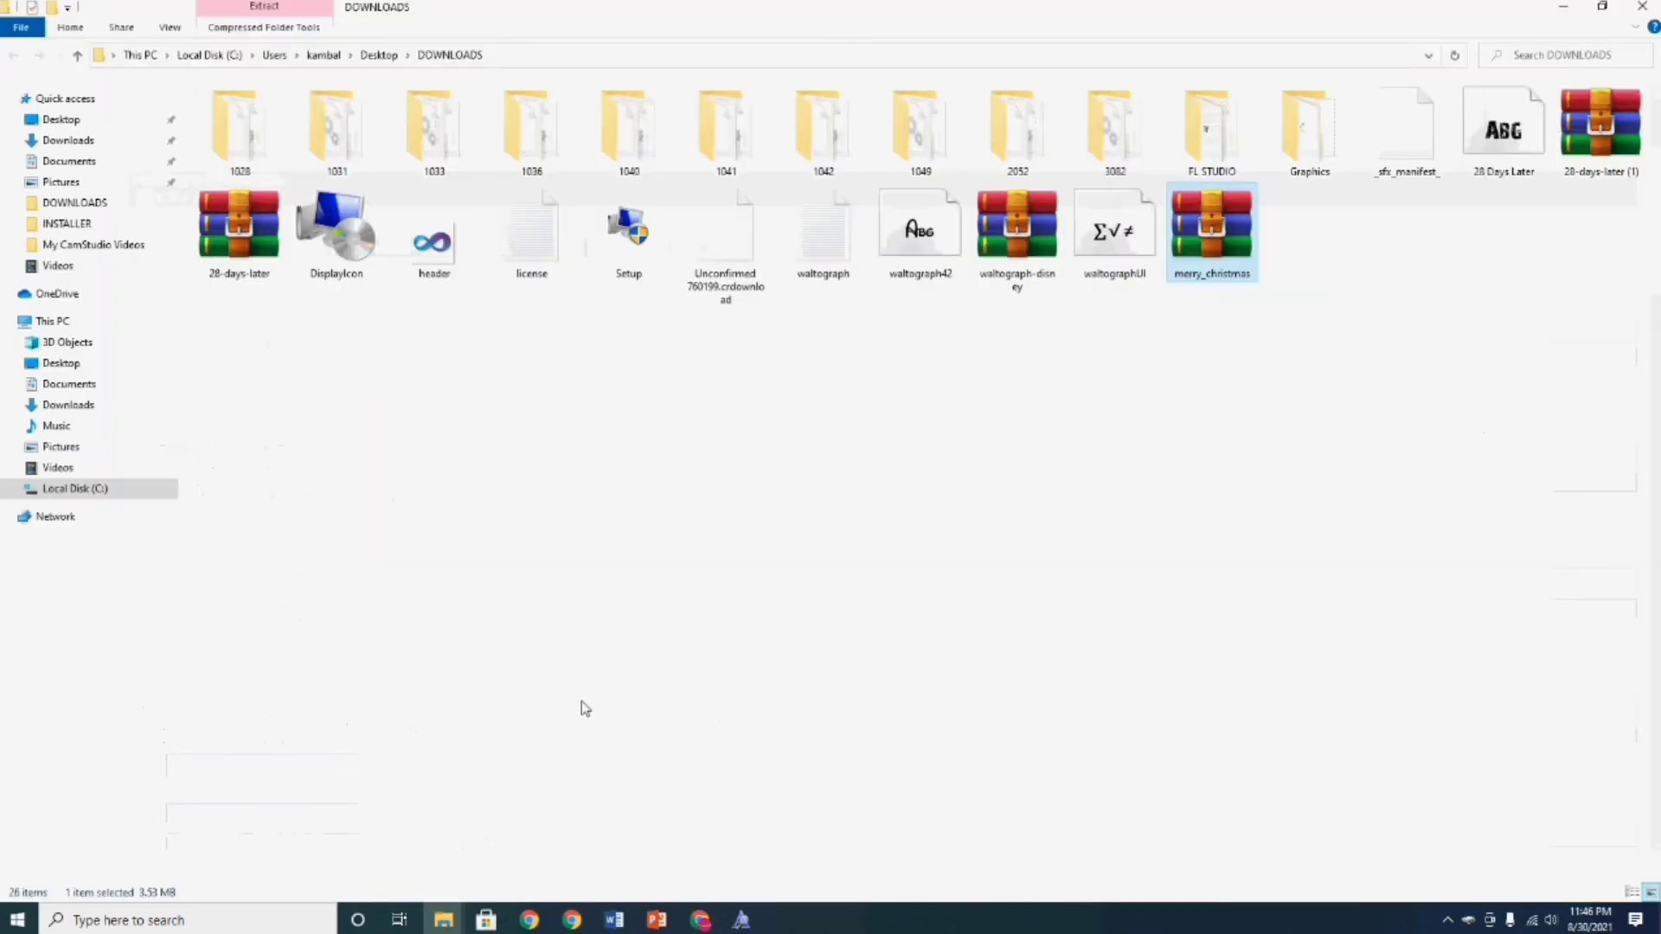
{"action": "right_click", "coordinate": [1208, 259]}
{"action": "left_click", "coordinate": [1261, 345]}
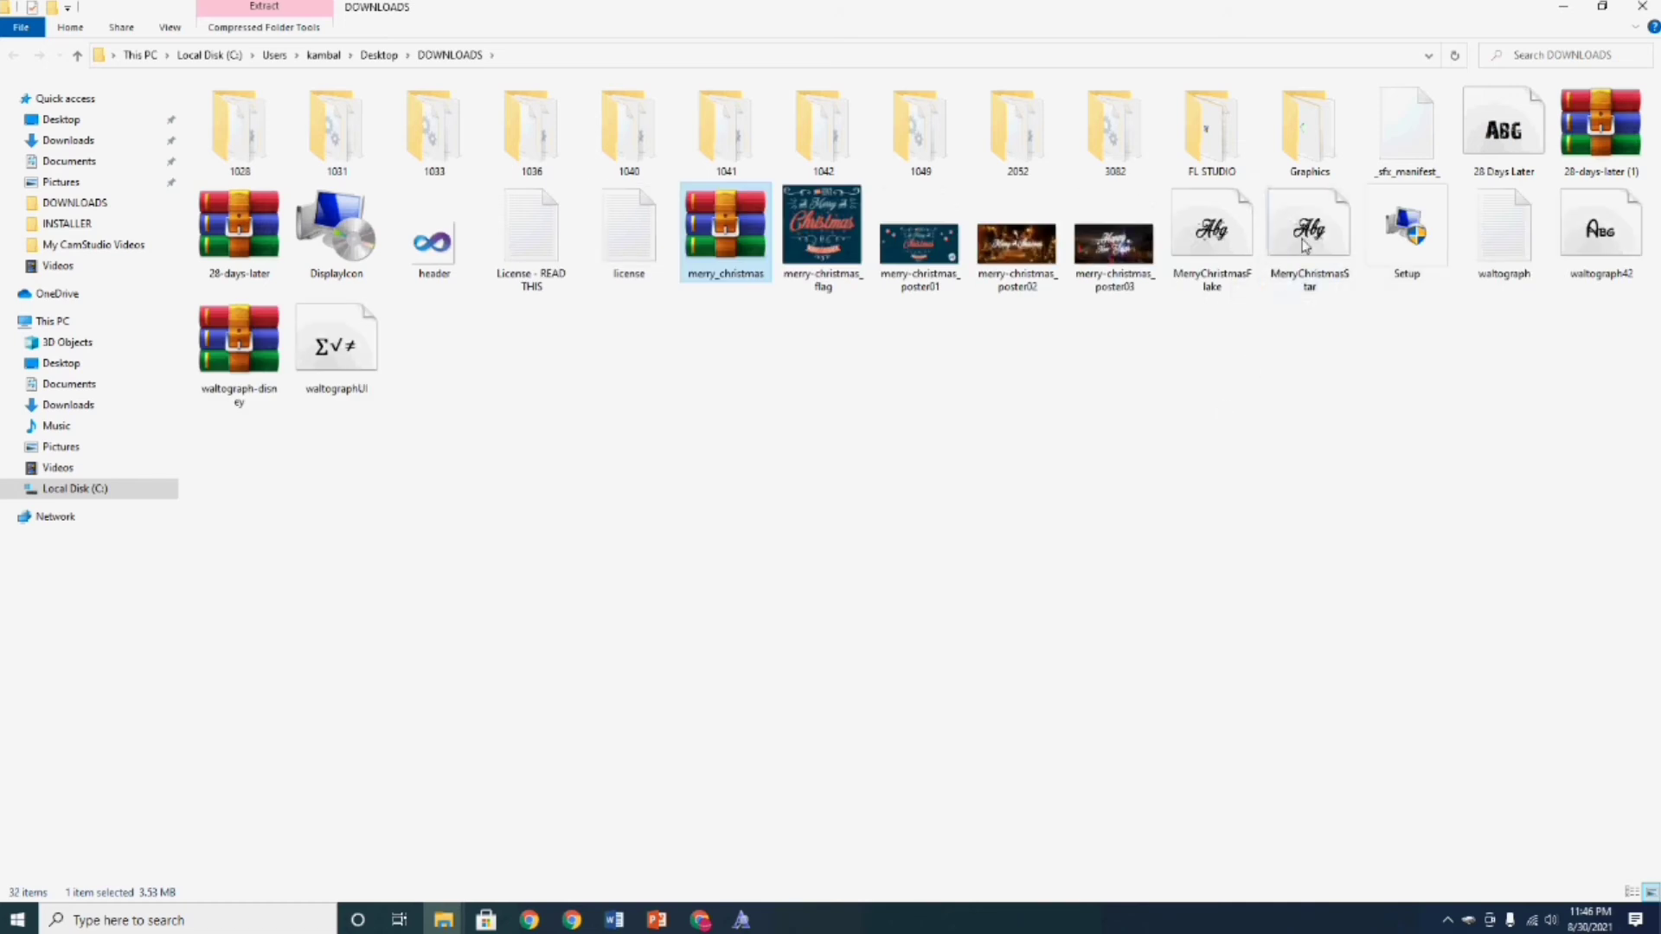
Step: Install the Merry Christmas Star font and return to the blank Word document
{"action": "double_click", "coordinate": [1309, 238]}
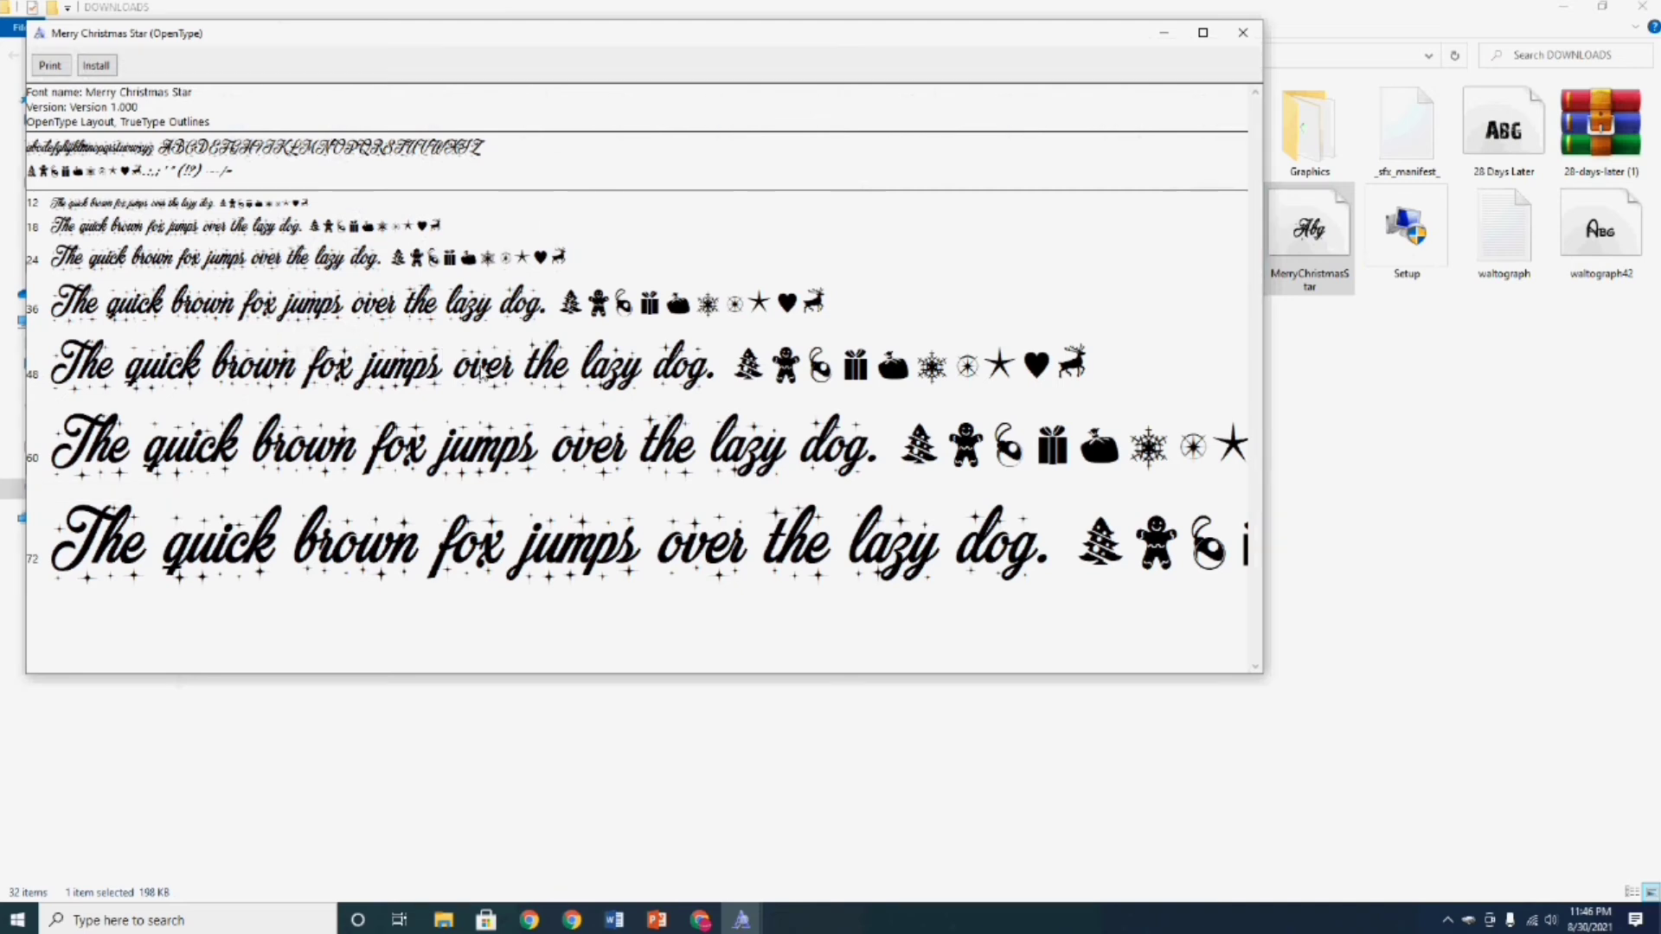
{"action": "left_click", "coordinate": [96, 66]}
{"action": "left_click", "coordinate": [623, 917]}
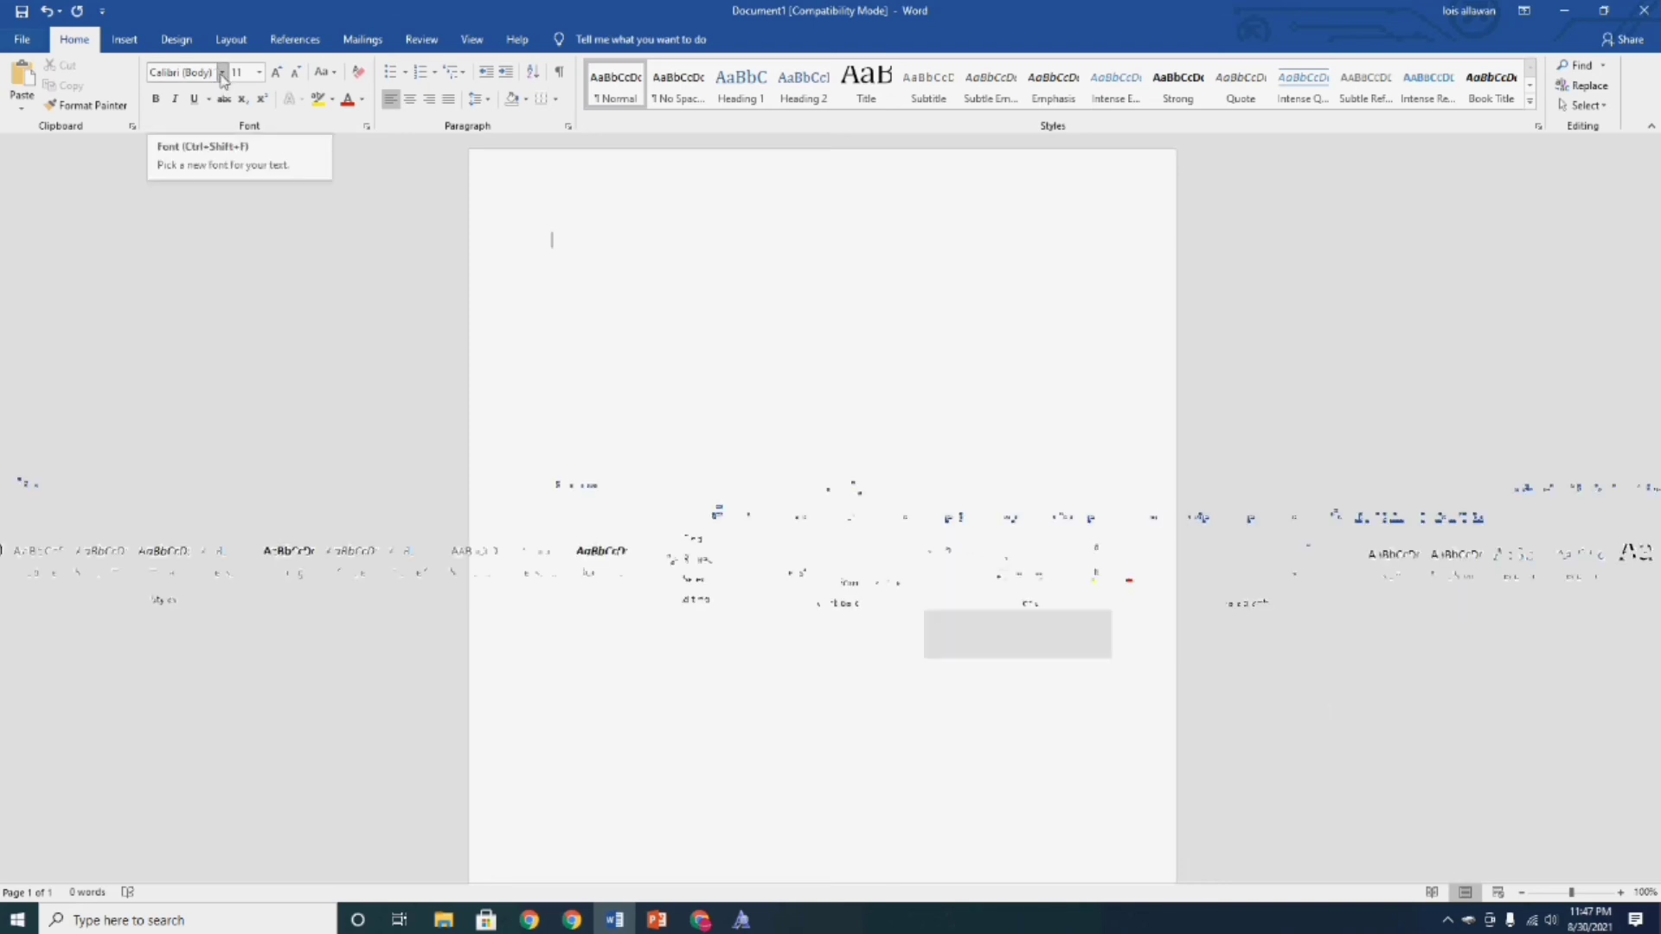
Step: Pick Merry Christmas Star from the Home tab's font list
{"action": "left_click", "coordinate": [223, 74]}
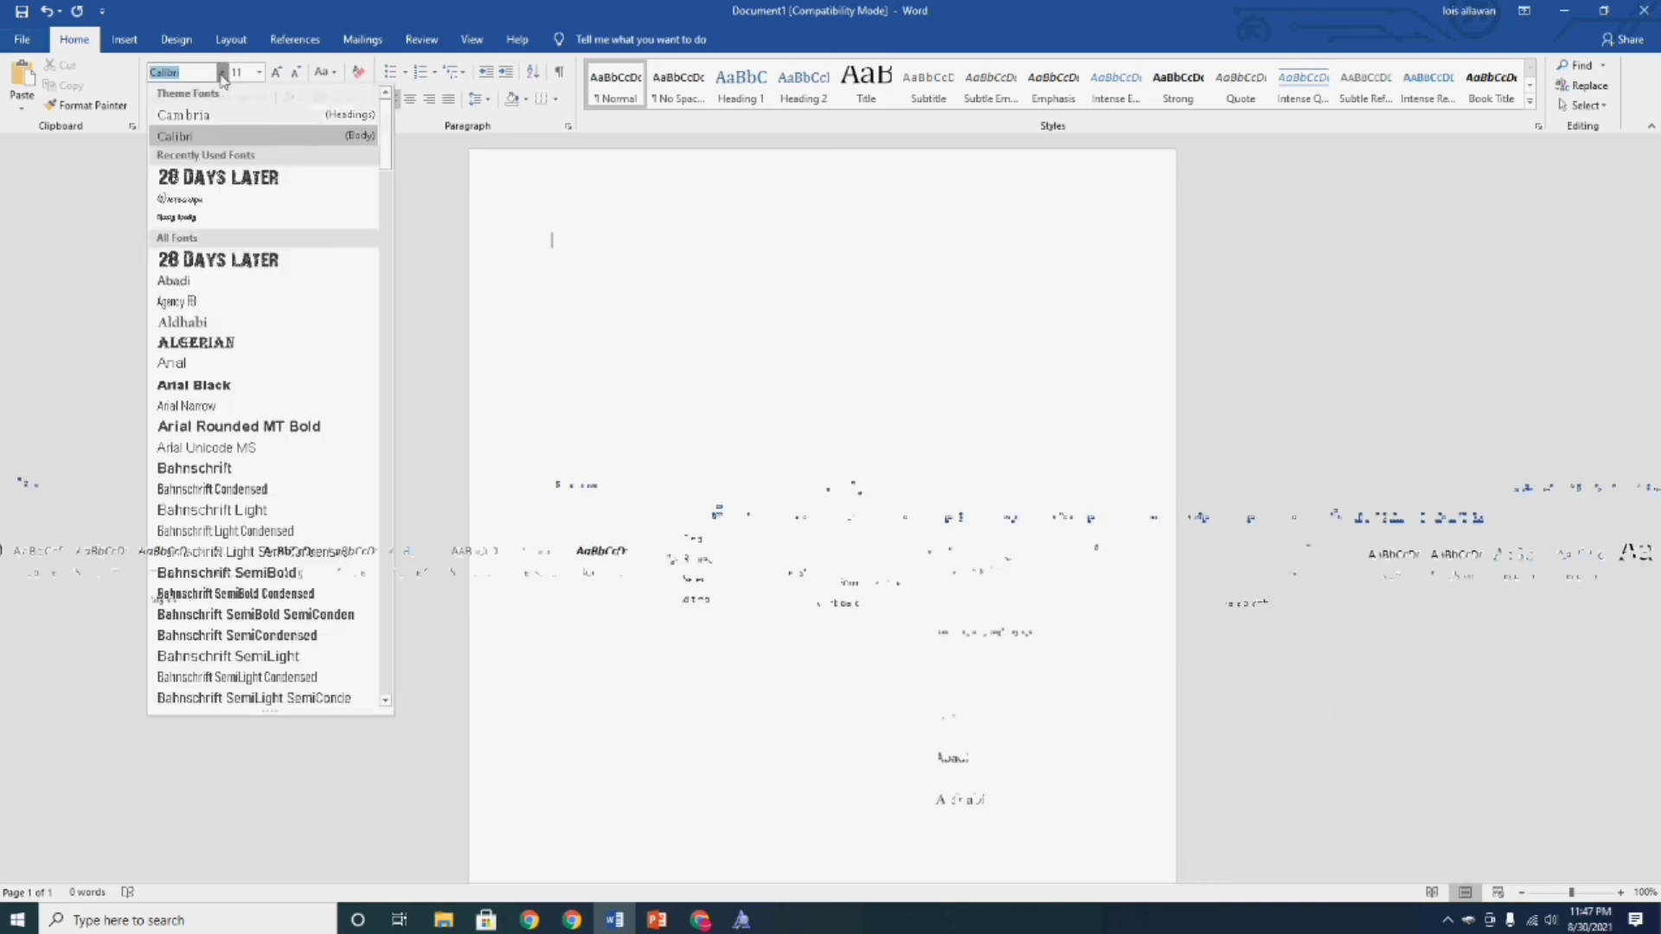
{"action": "scroll", "coordinate": [288, 354], "scroll_direction": "down", "scroll_amount": 3}
{"action": "scroll", "coordinate": [288, 364], "scroll_direction": "down", "scroll_amount": 1}
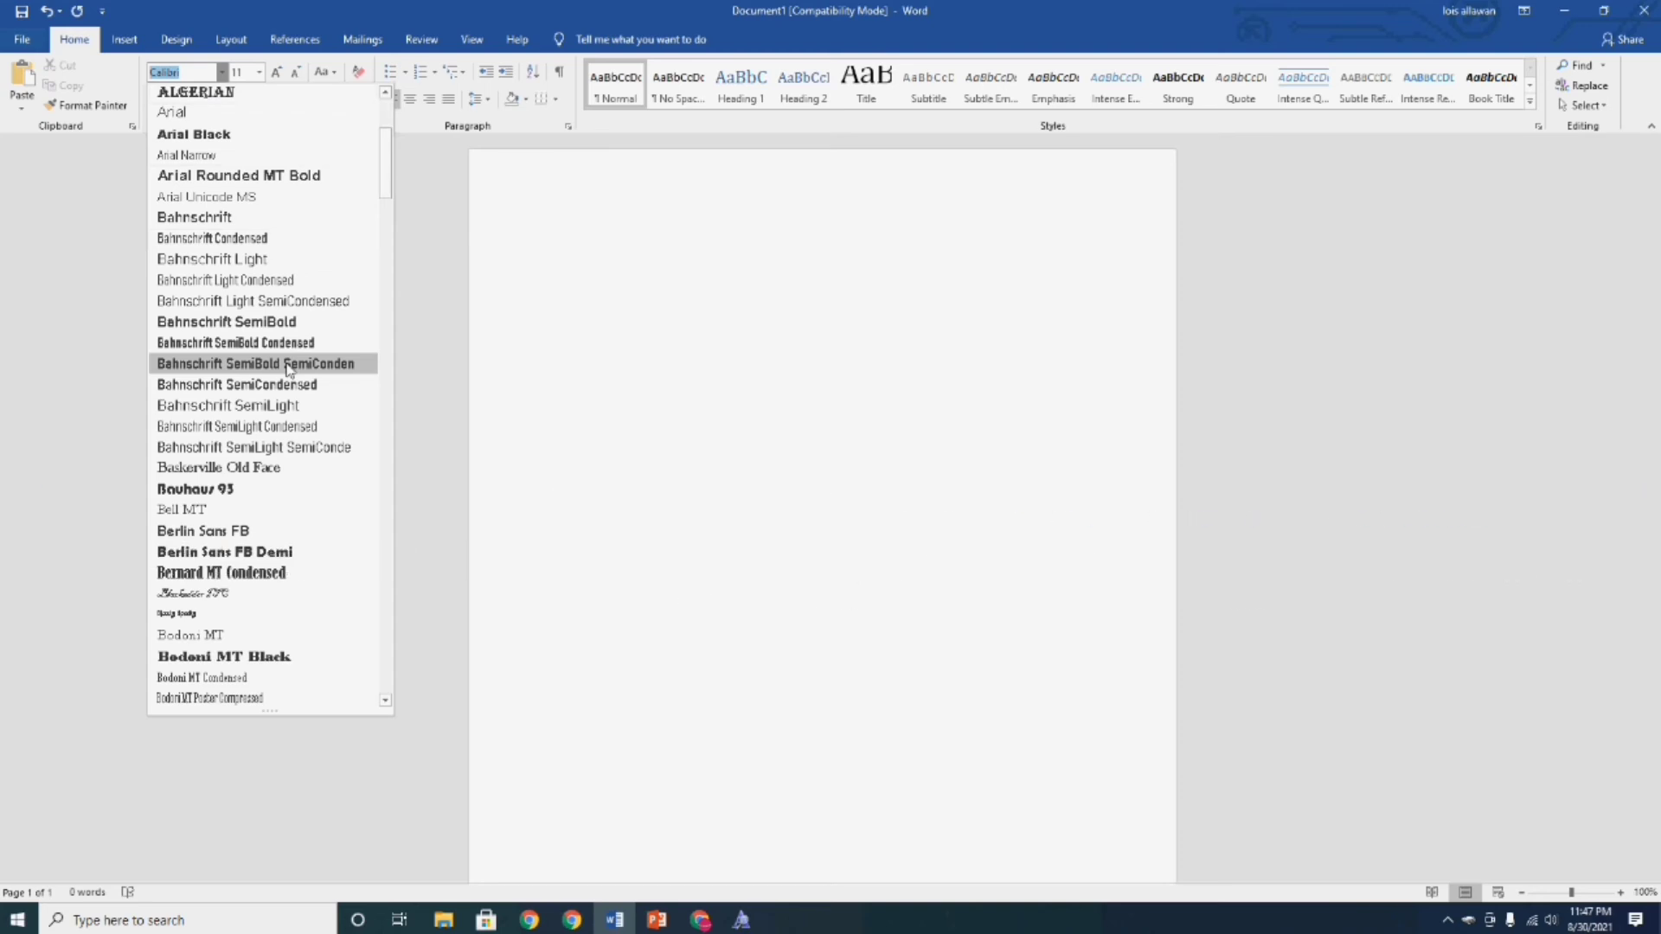
{"action": "scroll", "coordinate": [288, 389], "scroll_direction": "down", "scroll_amount": 7}
{"action": "scroll", "coordinate": [288, 430], "scroll_direction": "down", "scroll_amount": 15}
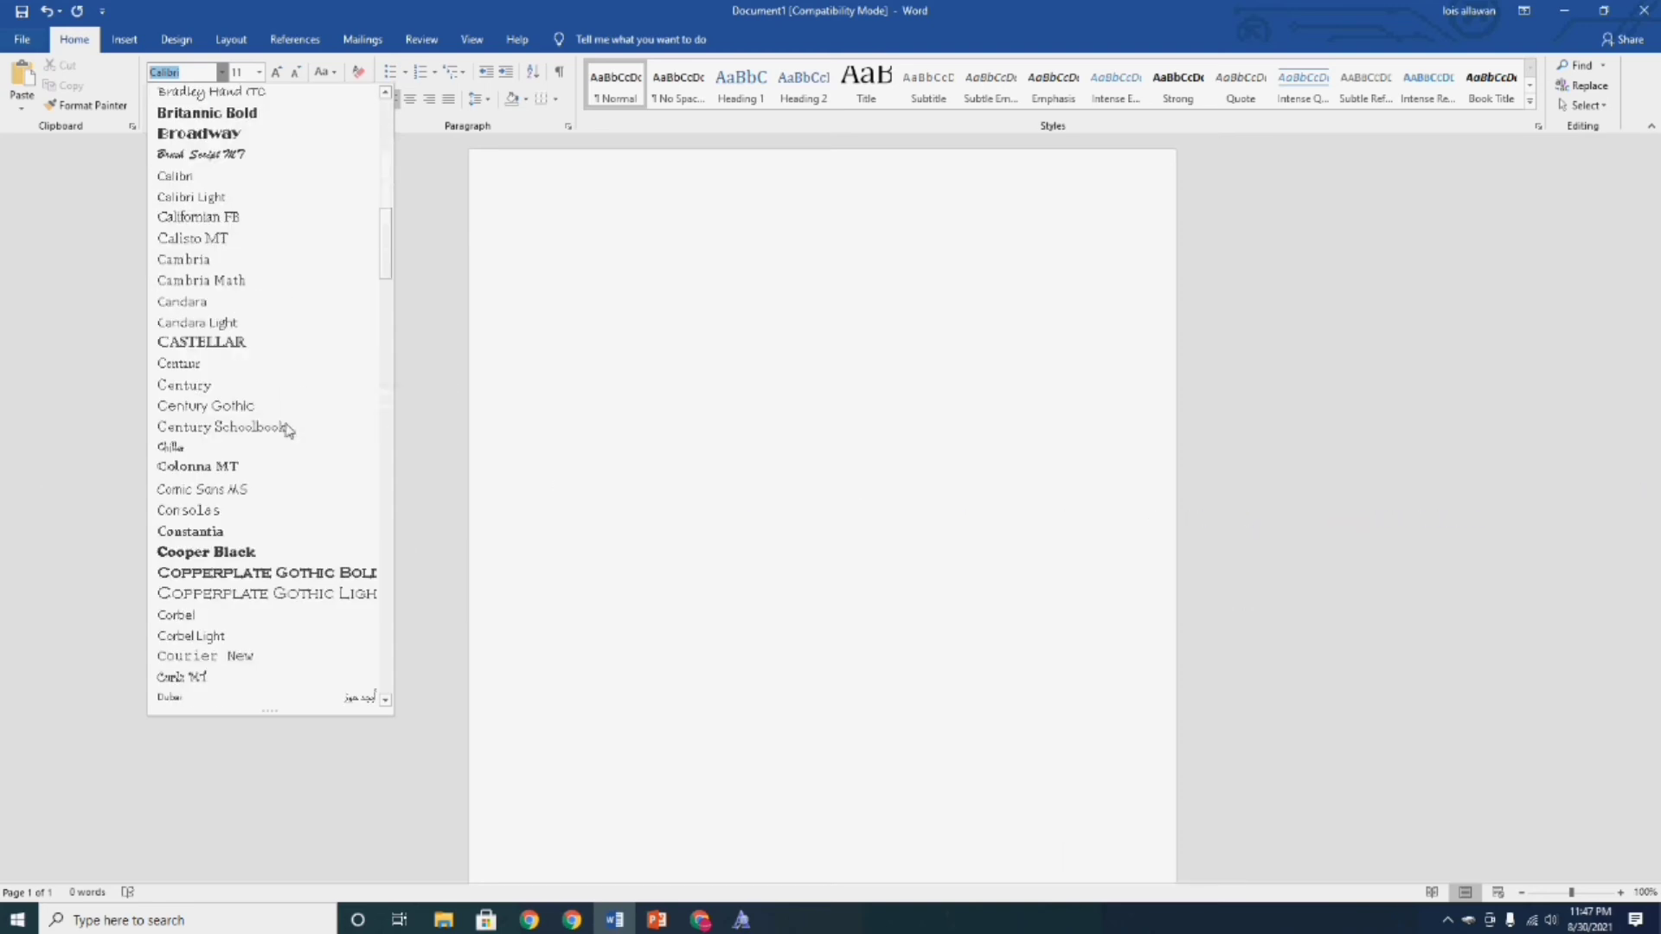
{"action": "scroll", "coordinate": [288, 434], "scroll_direction": "down", "scroll_amount": 10}
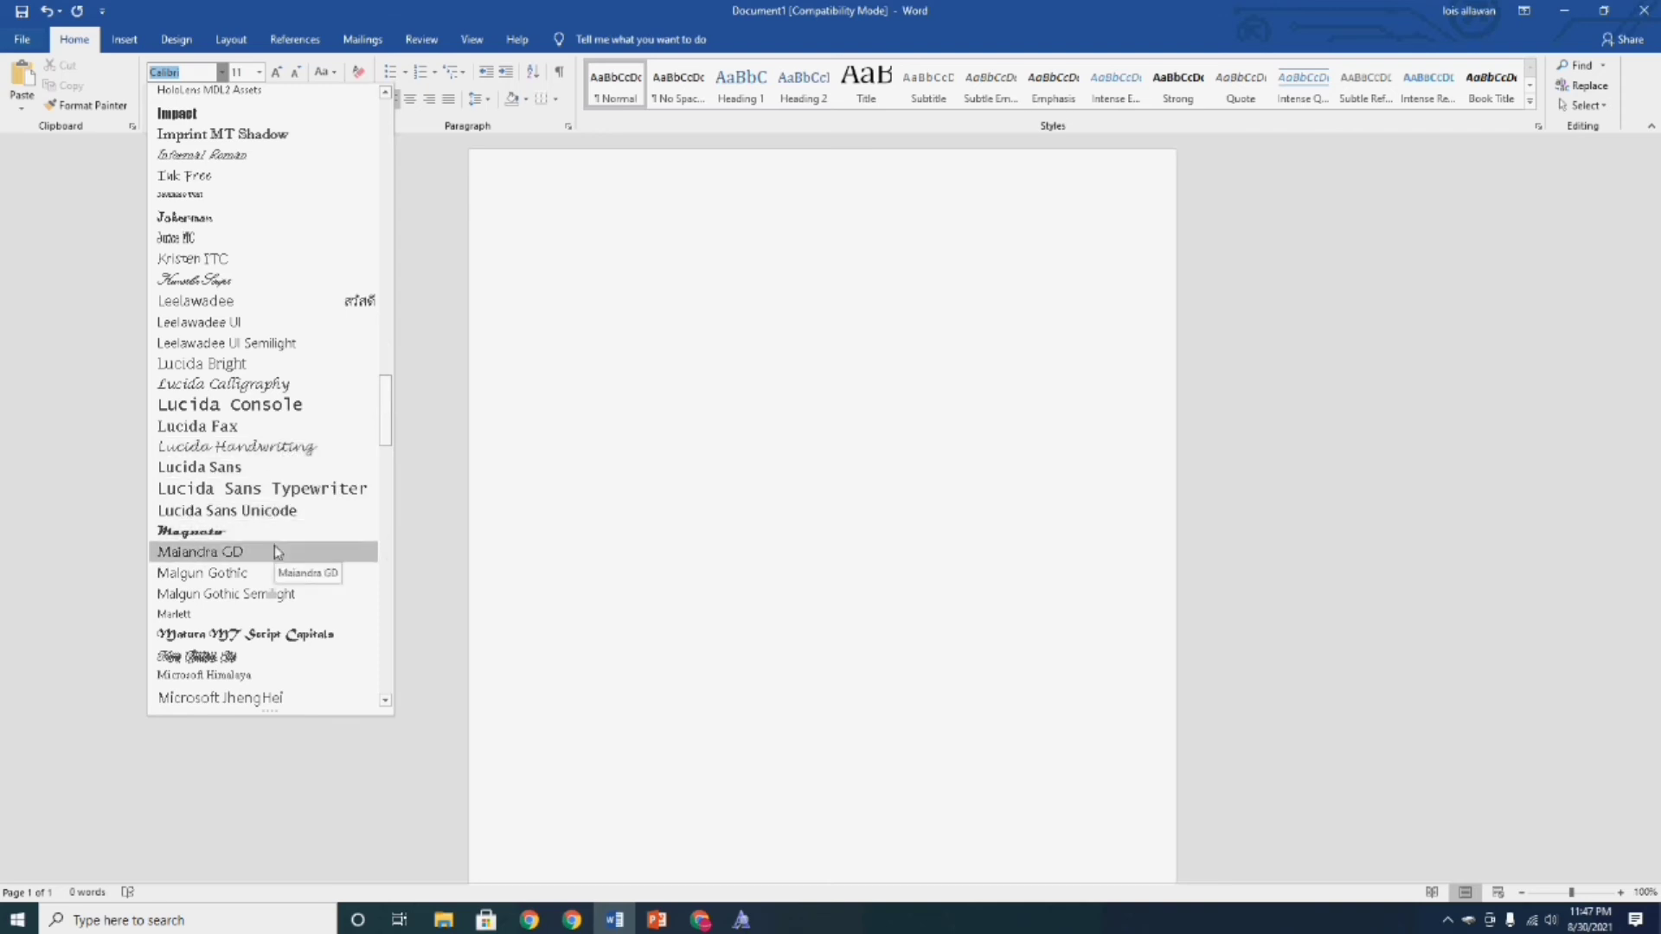
{"action": "scroll", "coordinate": [273, 551], "scroll_direction": "down", "scroll_amount": 1}
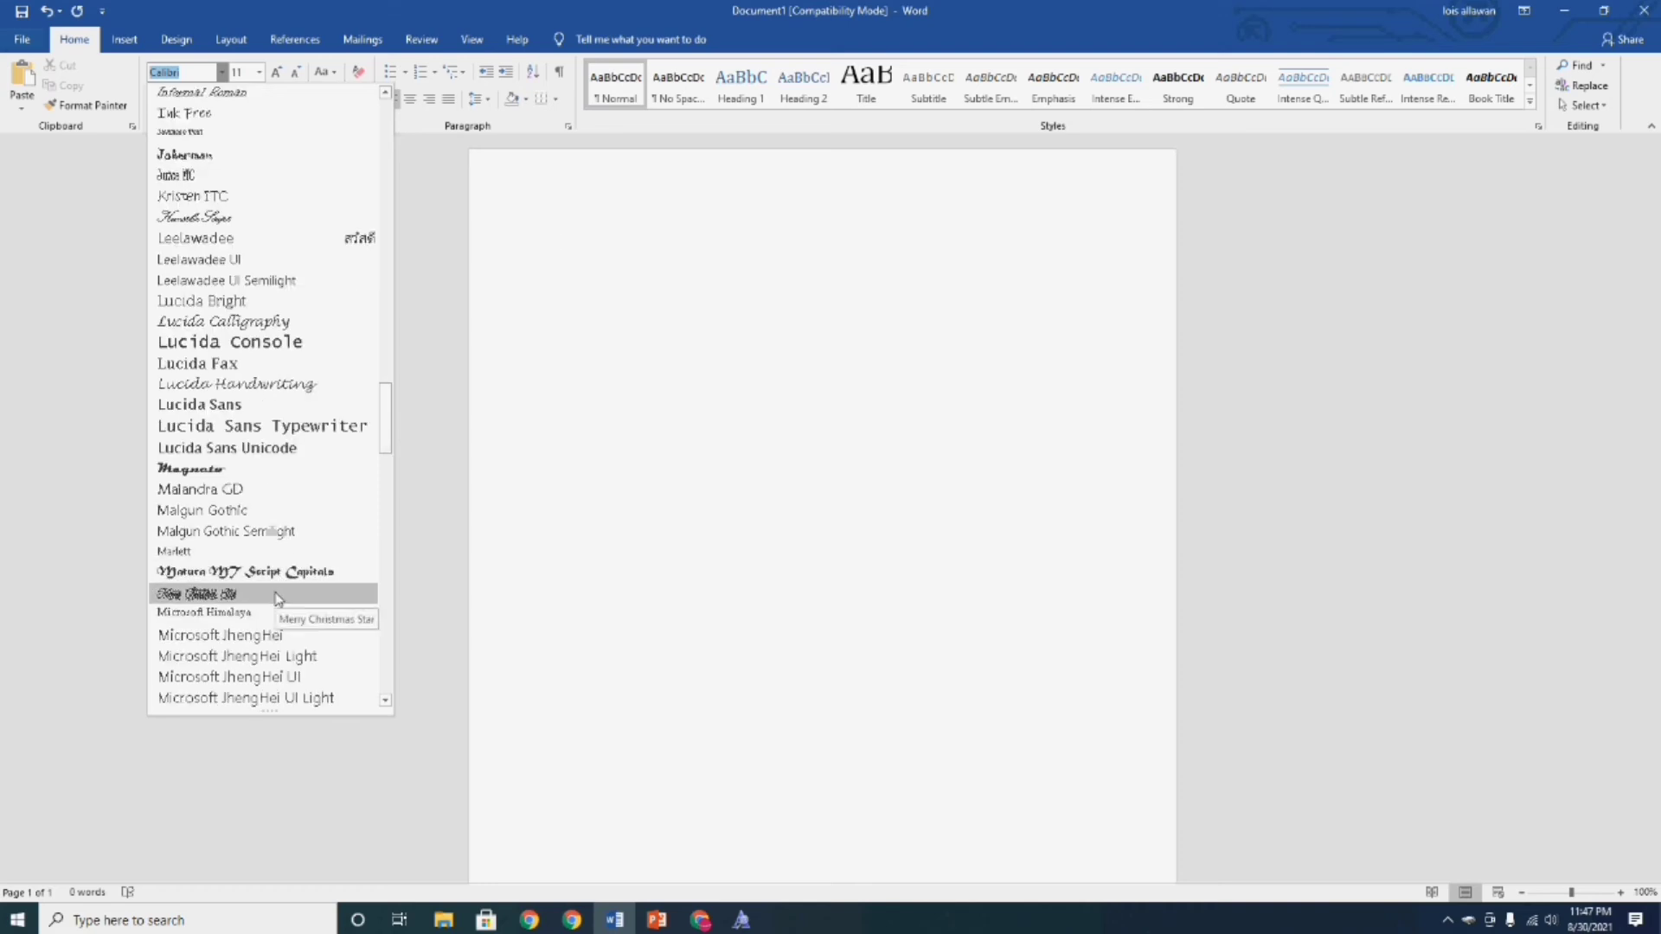
{"action": "left_click", "coordinate": [278, 594]}
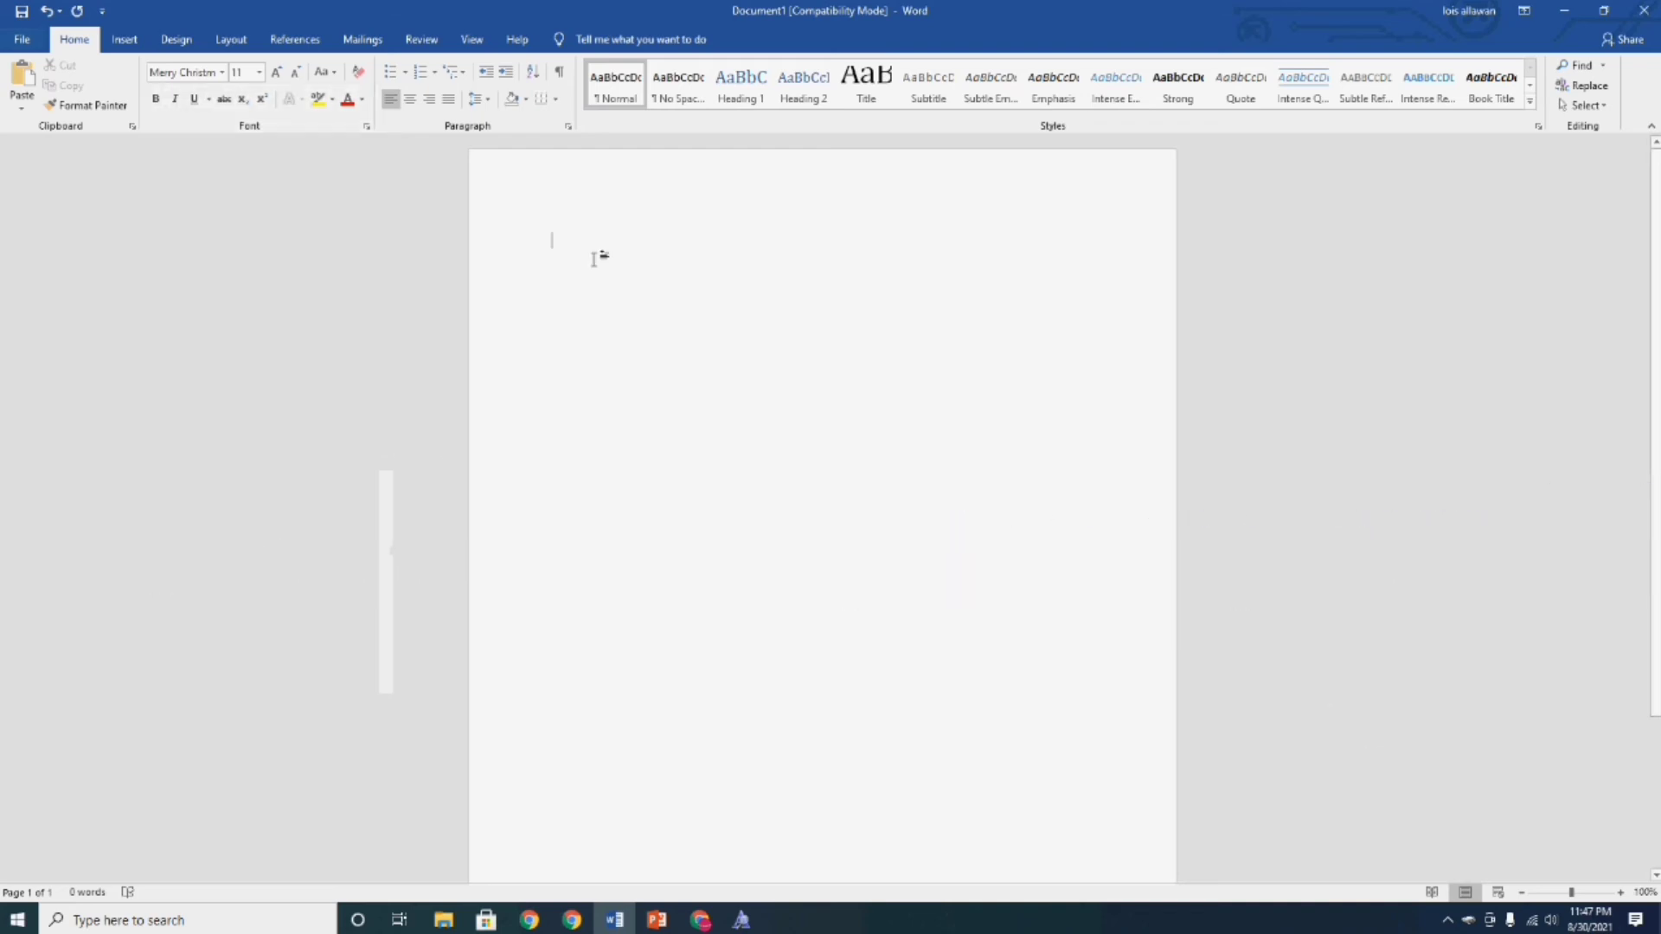
Step: Type 'Merry Christmas' at 72 pt, then 'please Subscribe to my channel, thank you very much and god bless'
{"action": "type", "text": "Ha"}
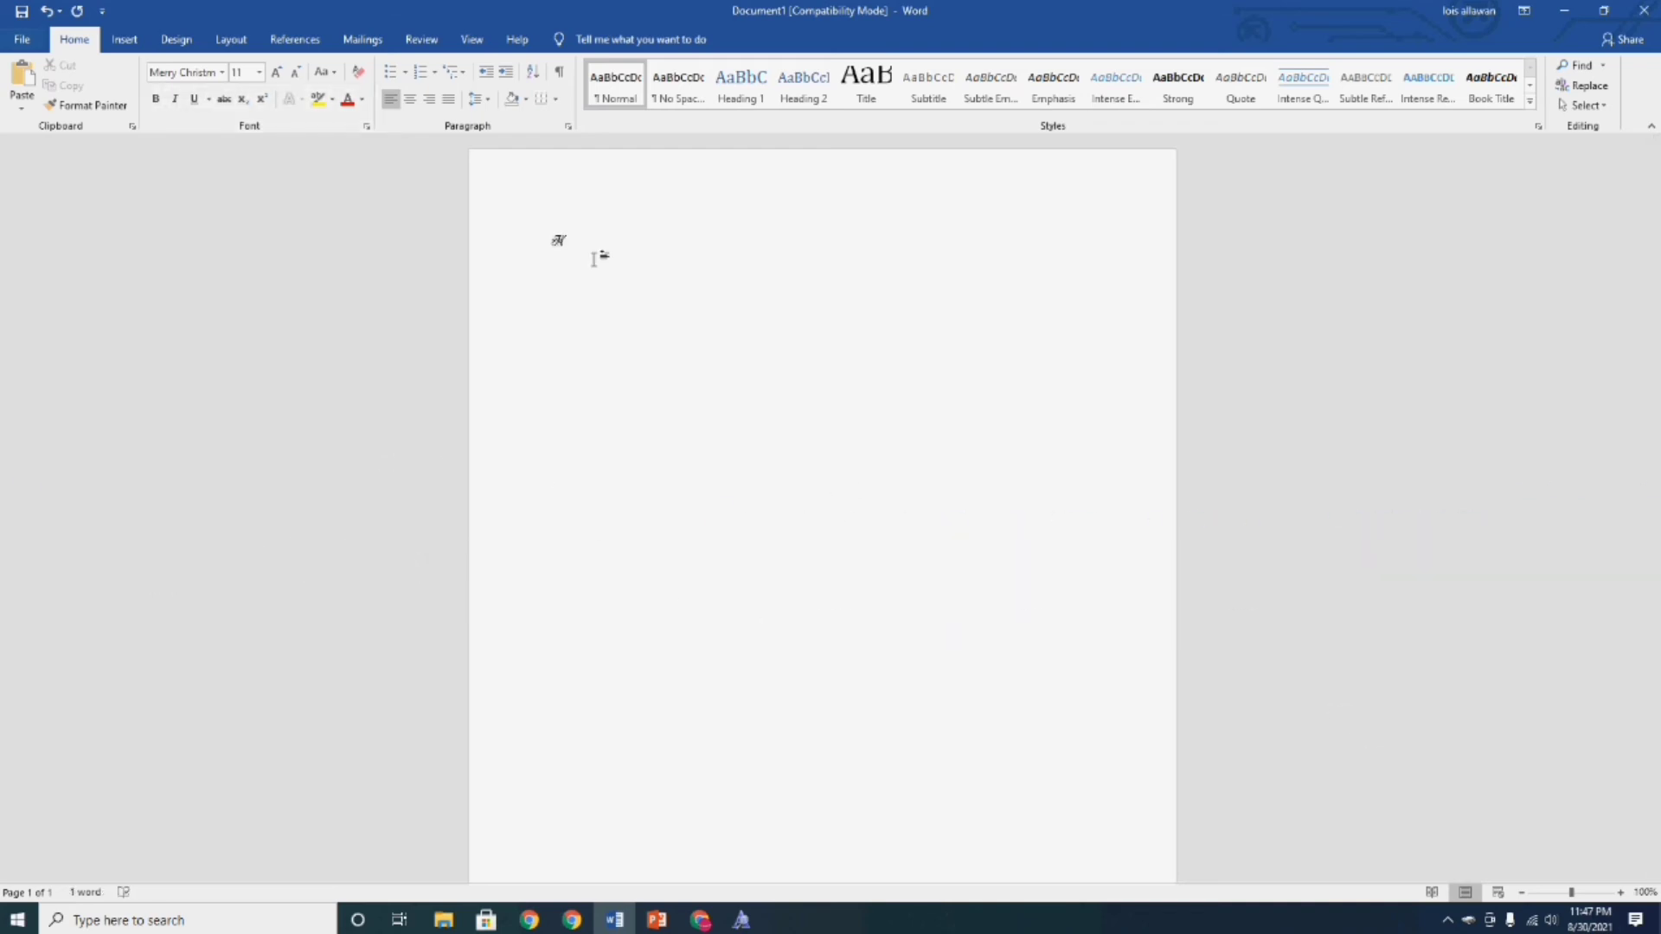
{"action": "type", "text": "y Gi"}
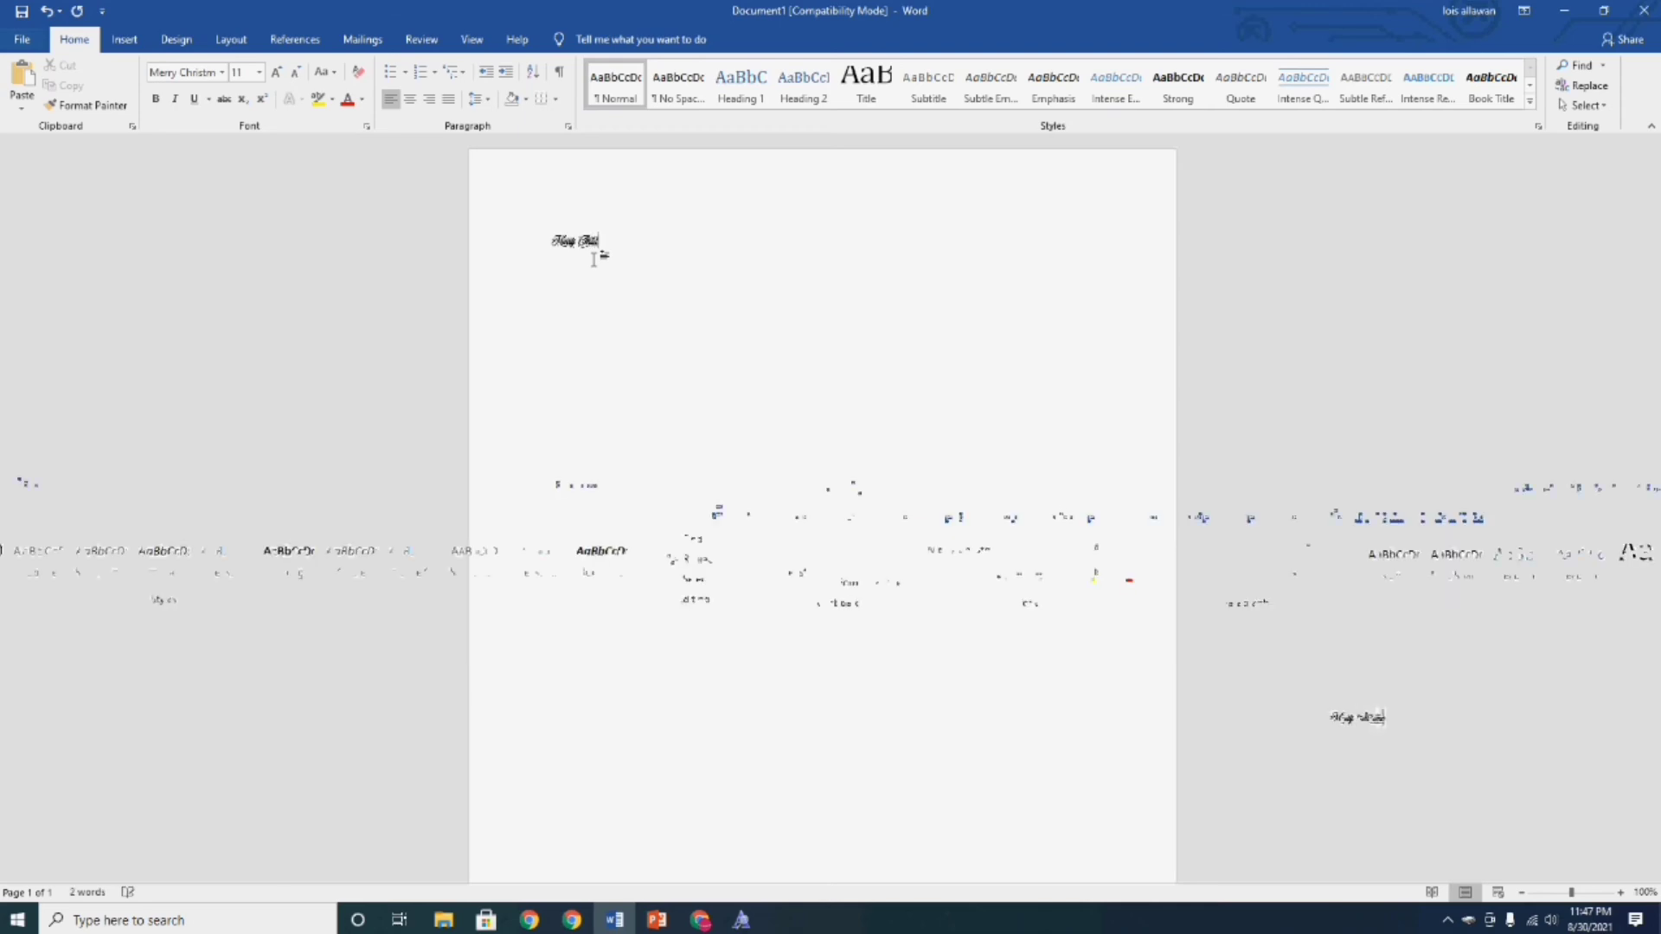
{"action": "type", "text": "rl"}
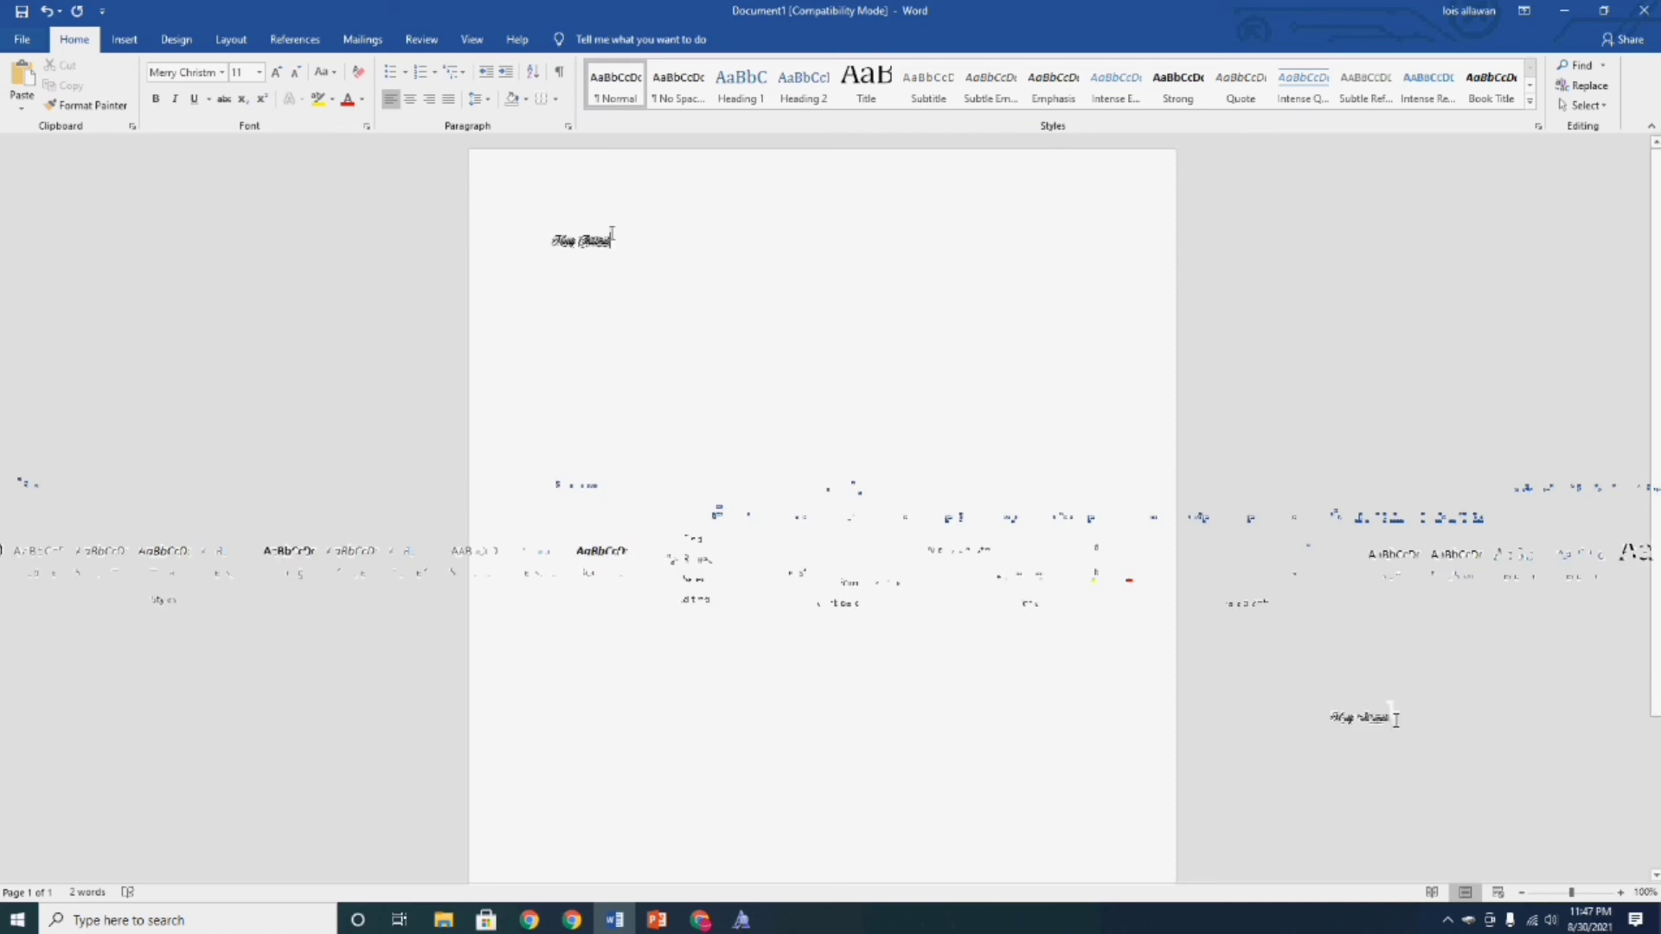
{"action": "left_click_drag", "start_coordinate": [612, 241], "coordinate": [553, 245]}
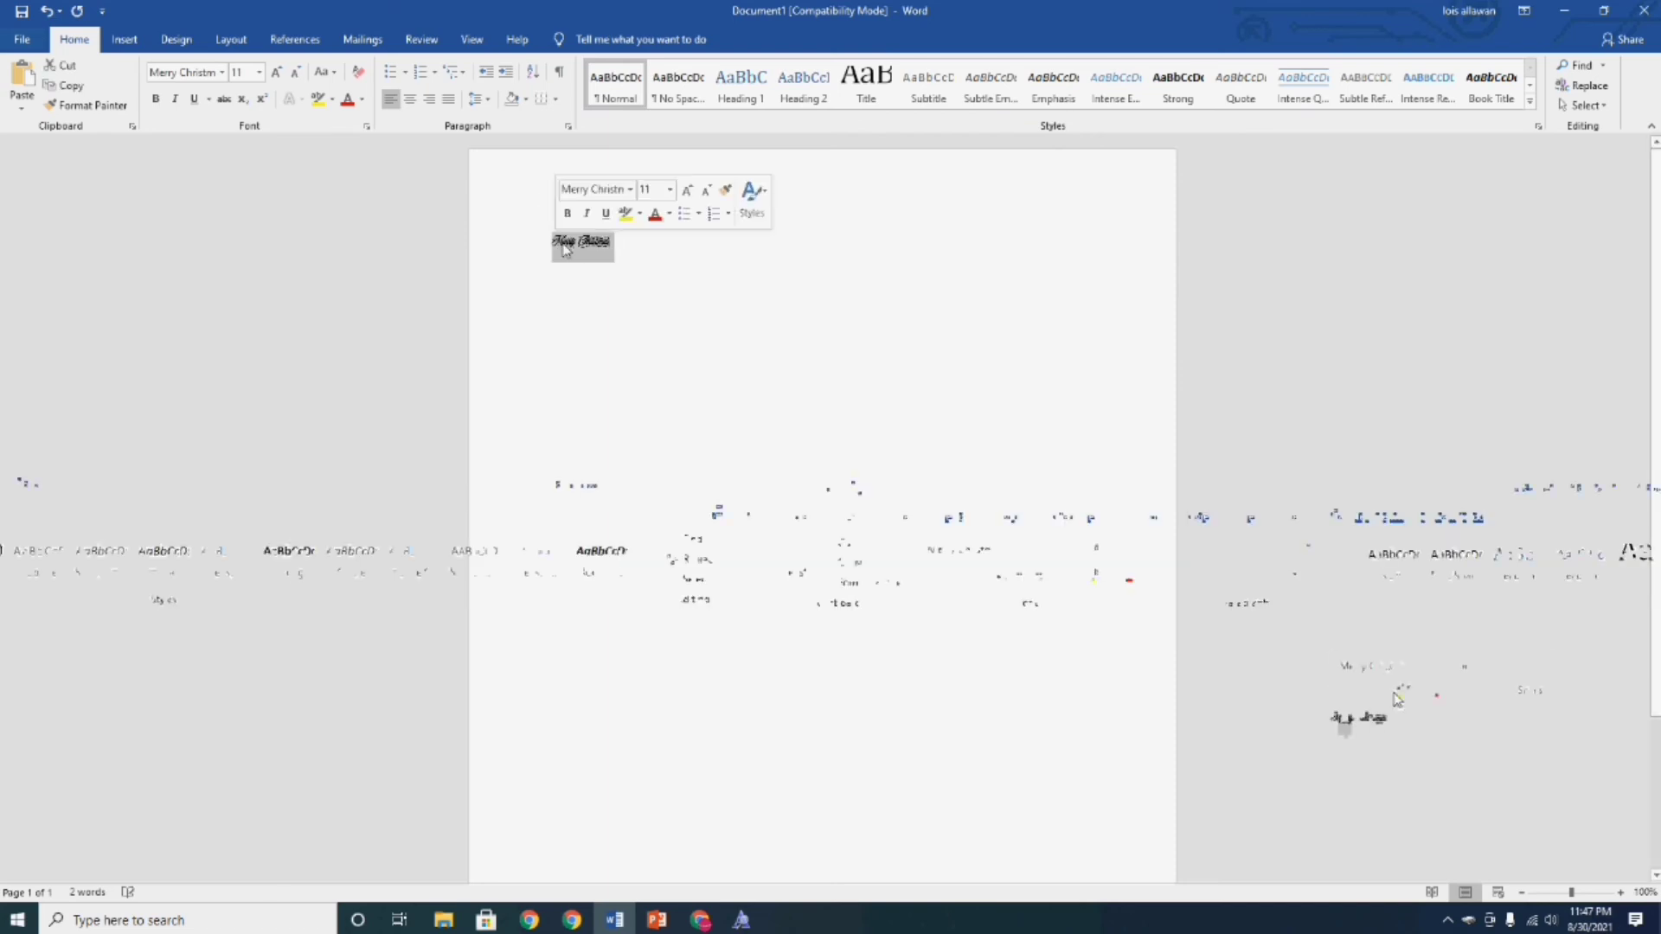
{"action": "left_click", "coordinate": [672, 192]}
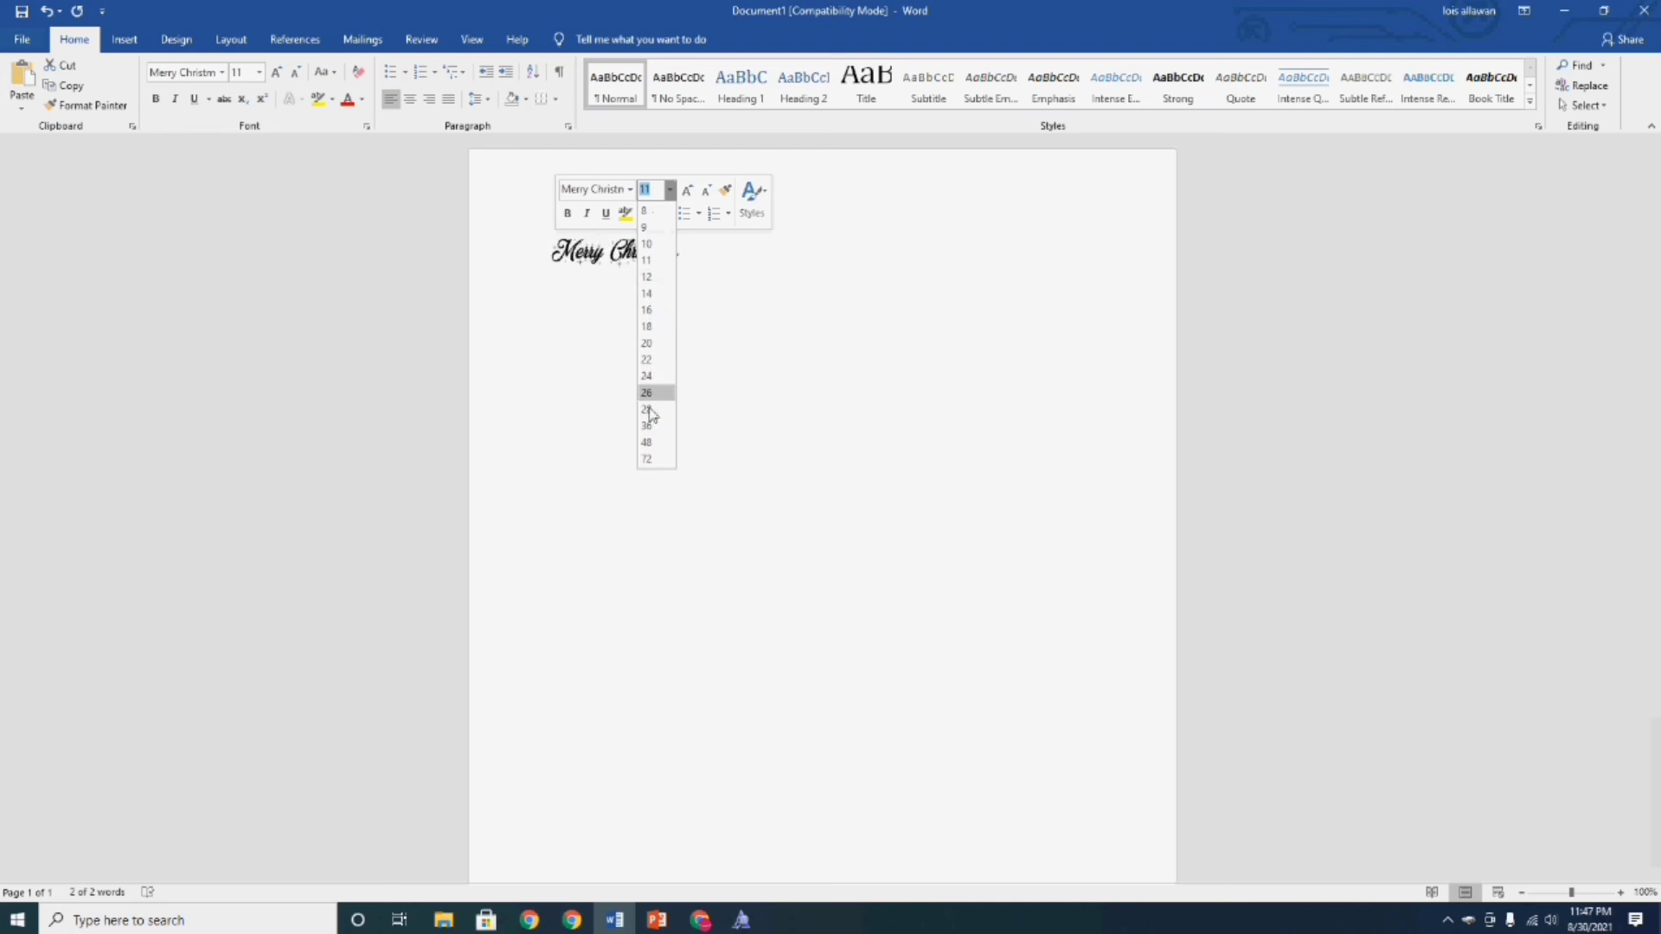
{"action": "left_click", "coordinate": [654, 455]}
{"action": "type", "text": "please"}
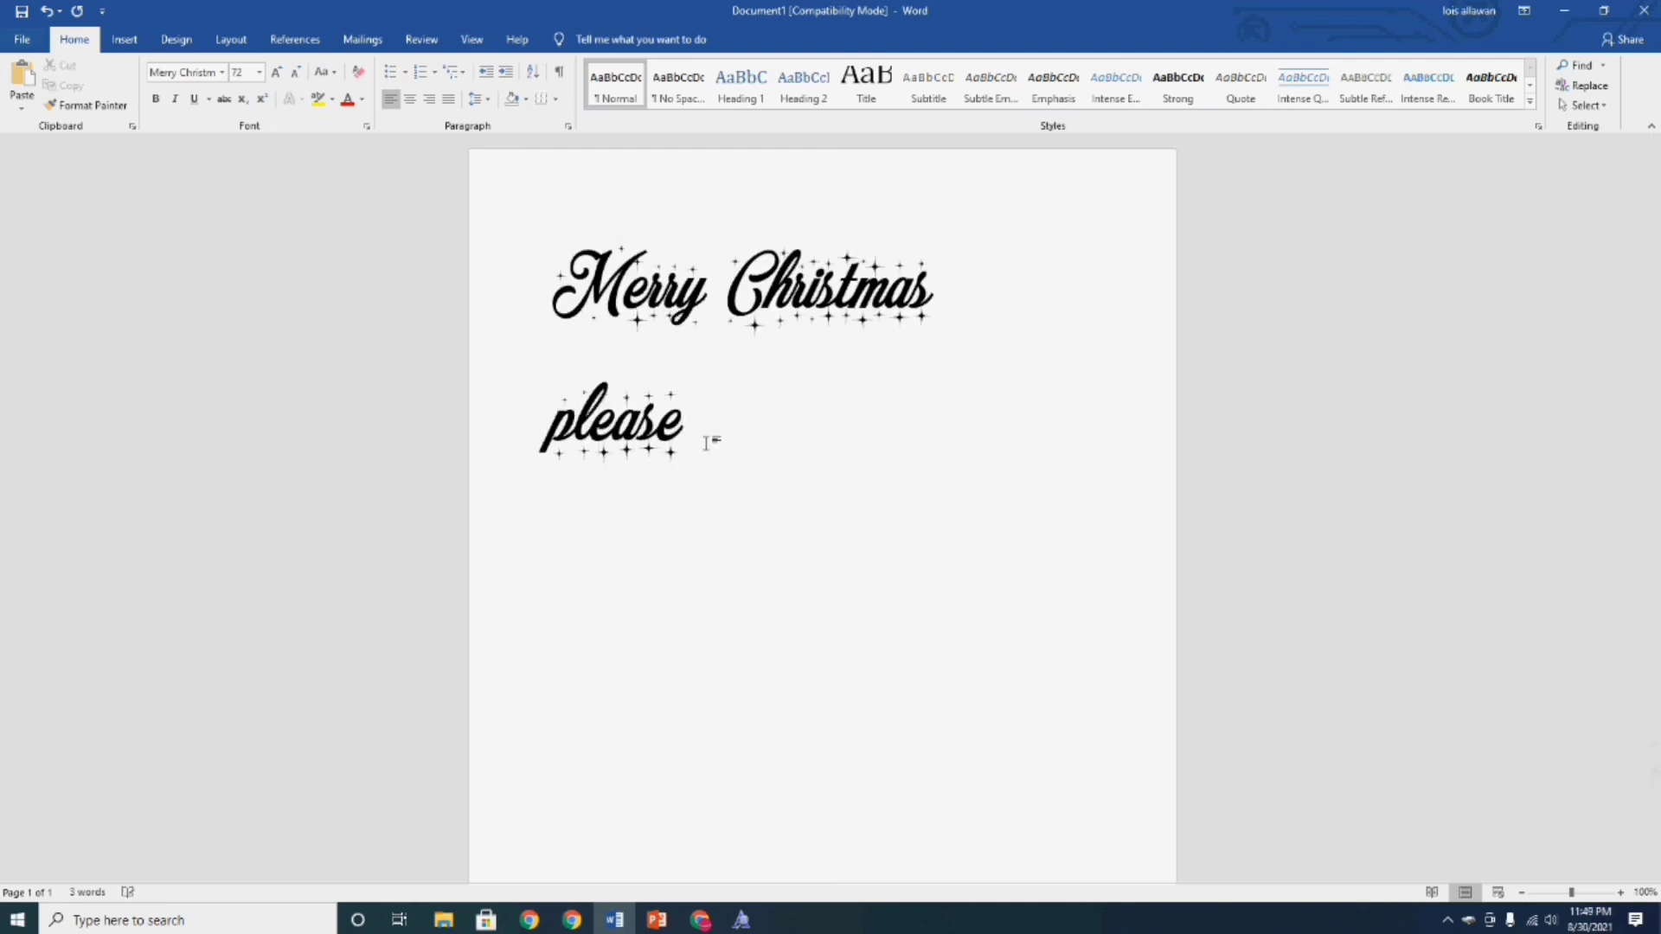
{"action": "type", "text": " Subscr"}
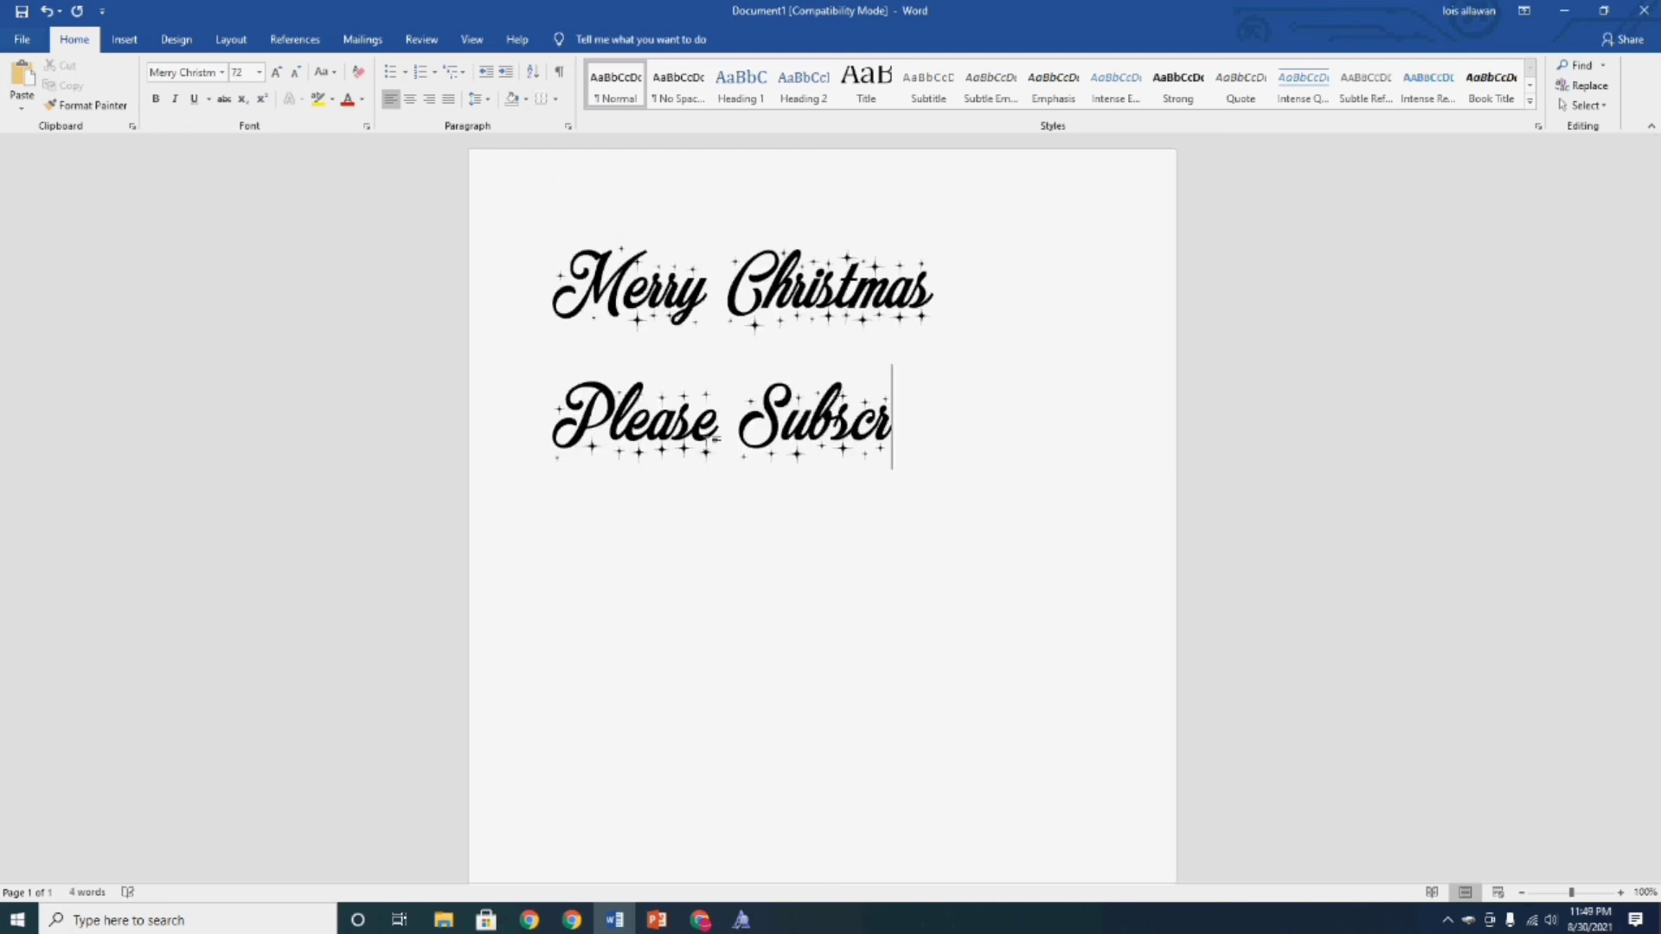
{"action": "type", "text": "ibe to m"}
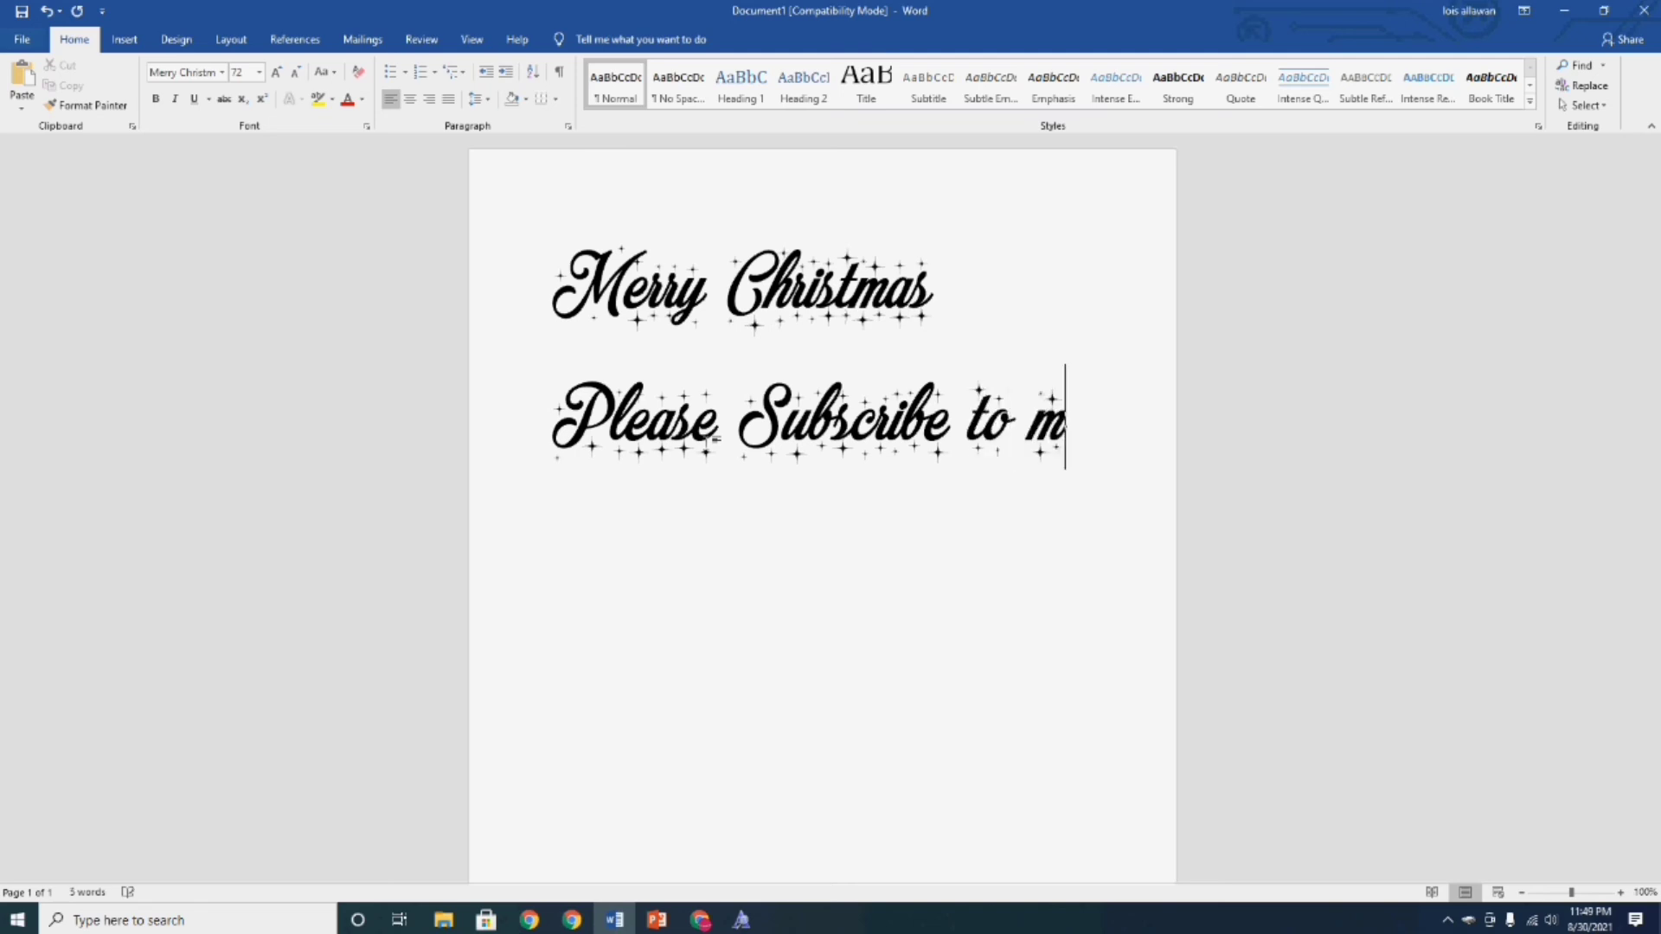
{"action": "type", "text": "y channel, "}
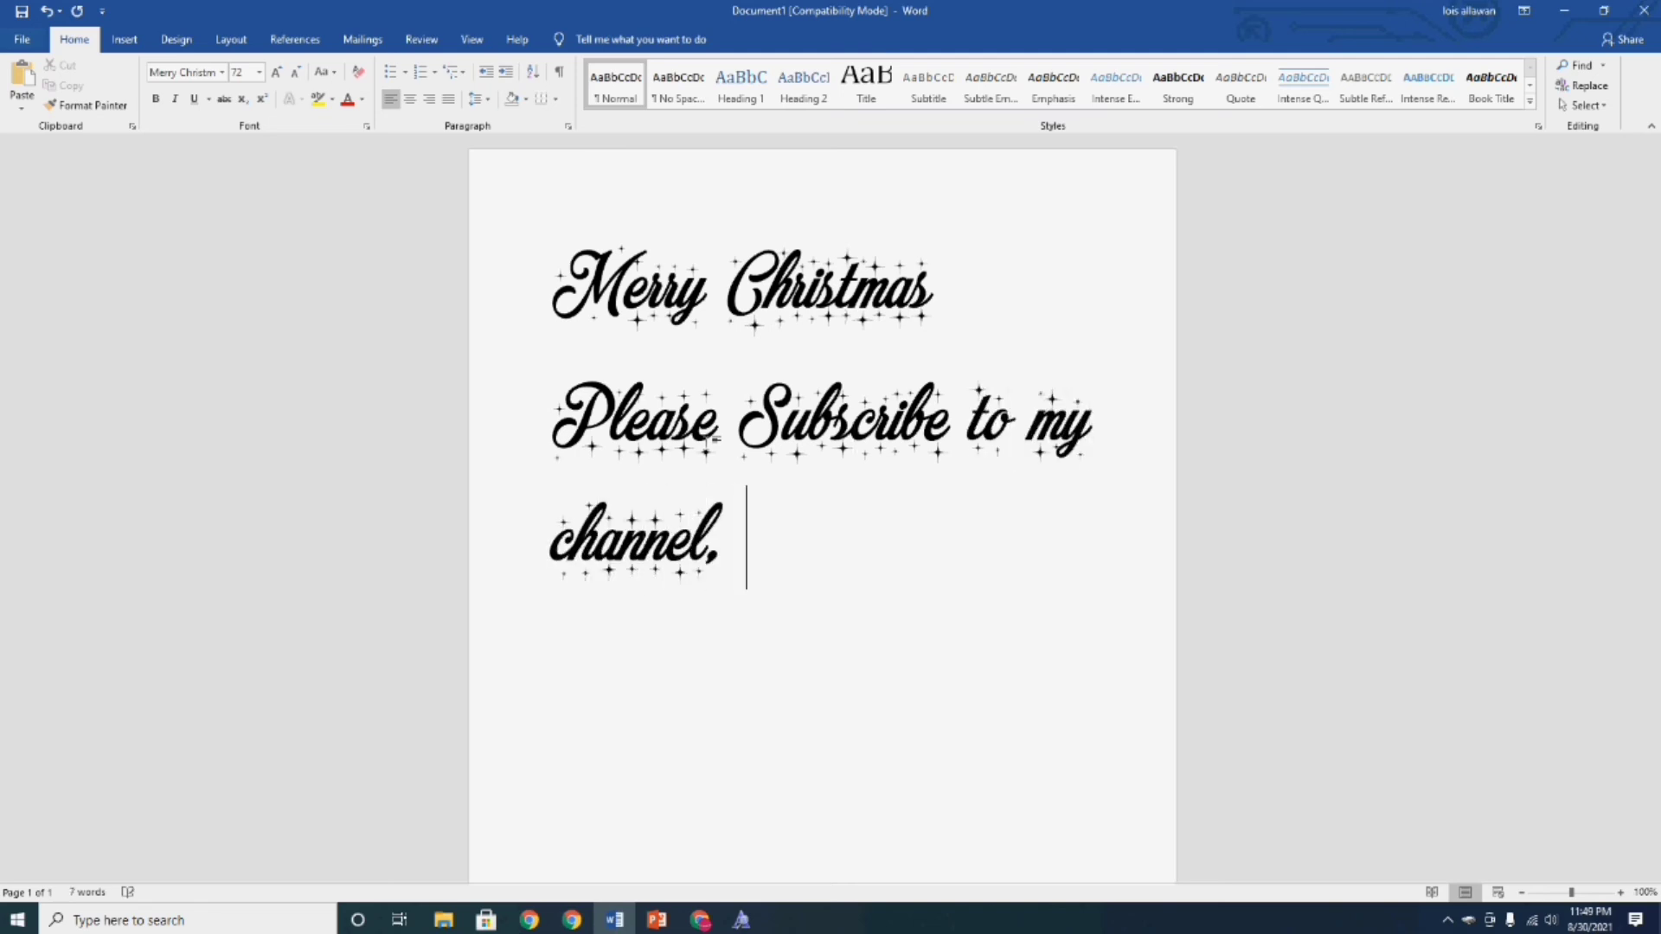
{"action": "type", "text": "thank you very "}
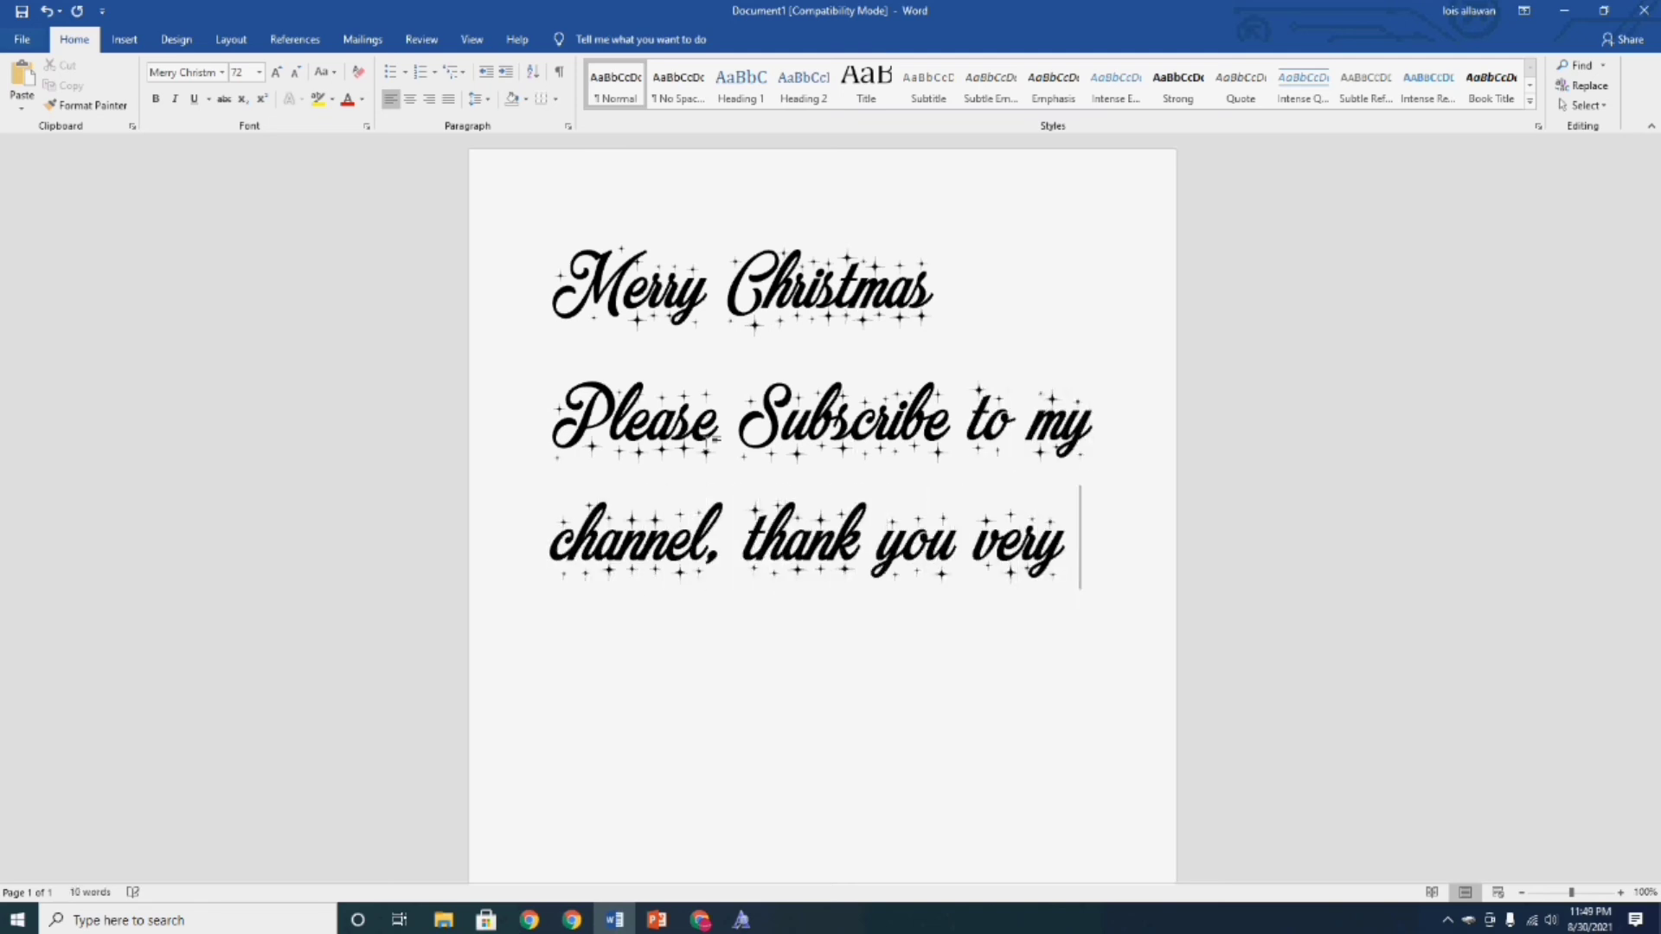
{"action": "type", "text": "much"}
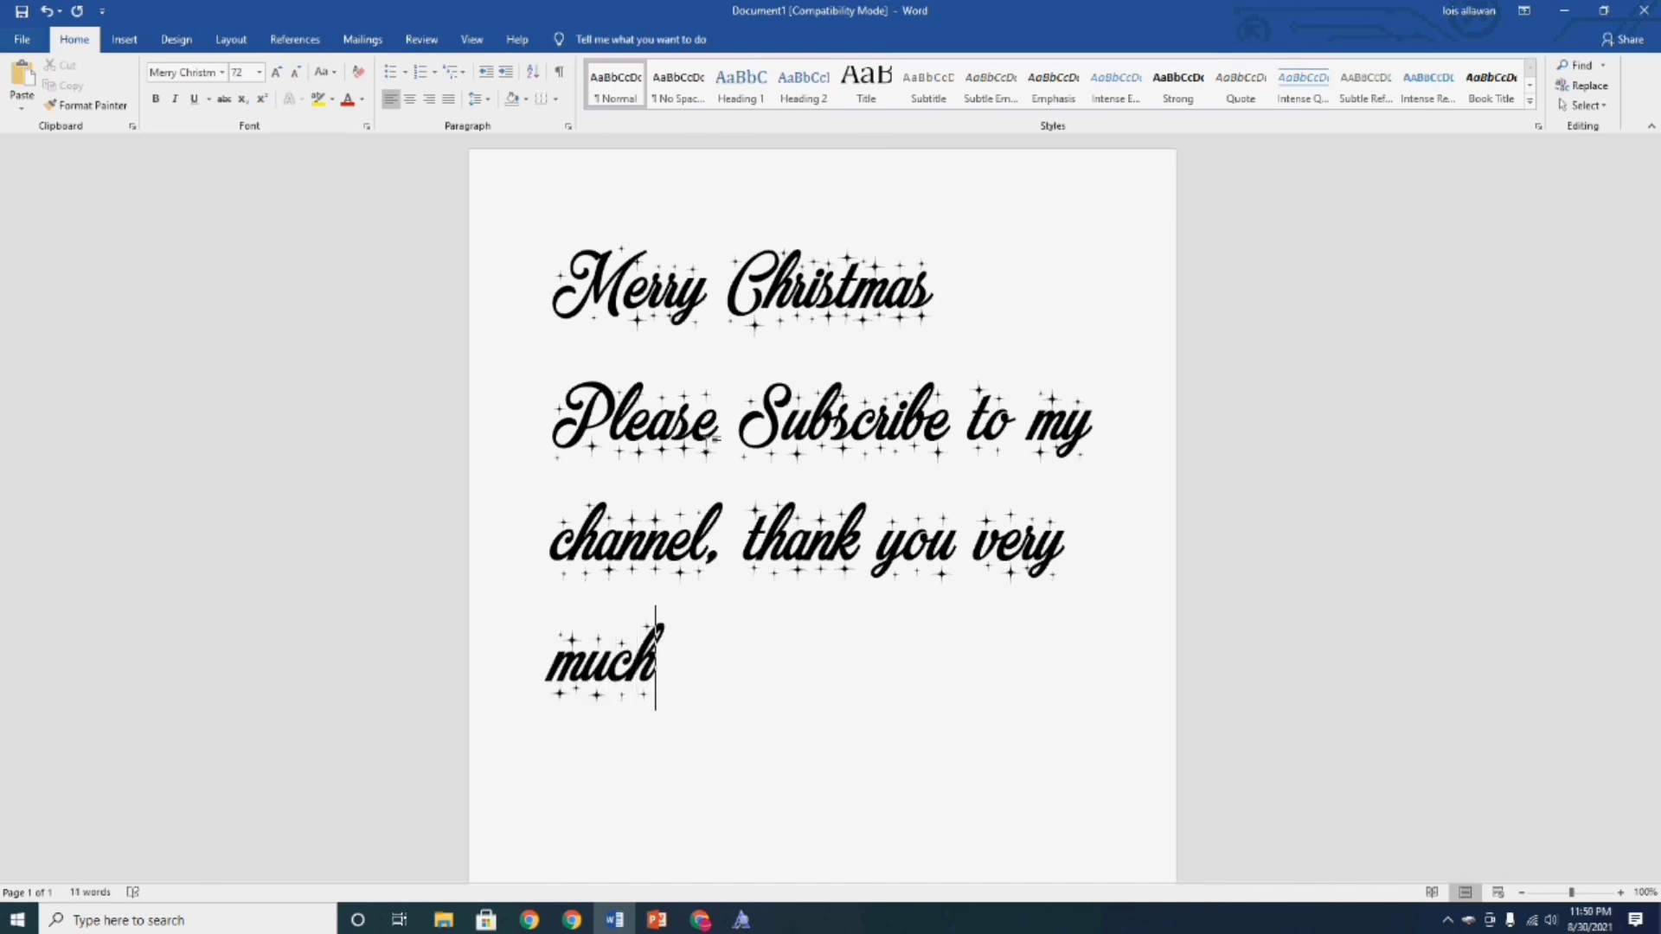
{"action": "type", "text": " and god bless!!!"}
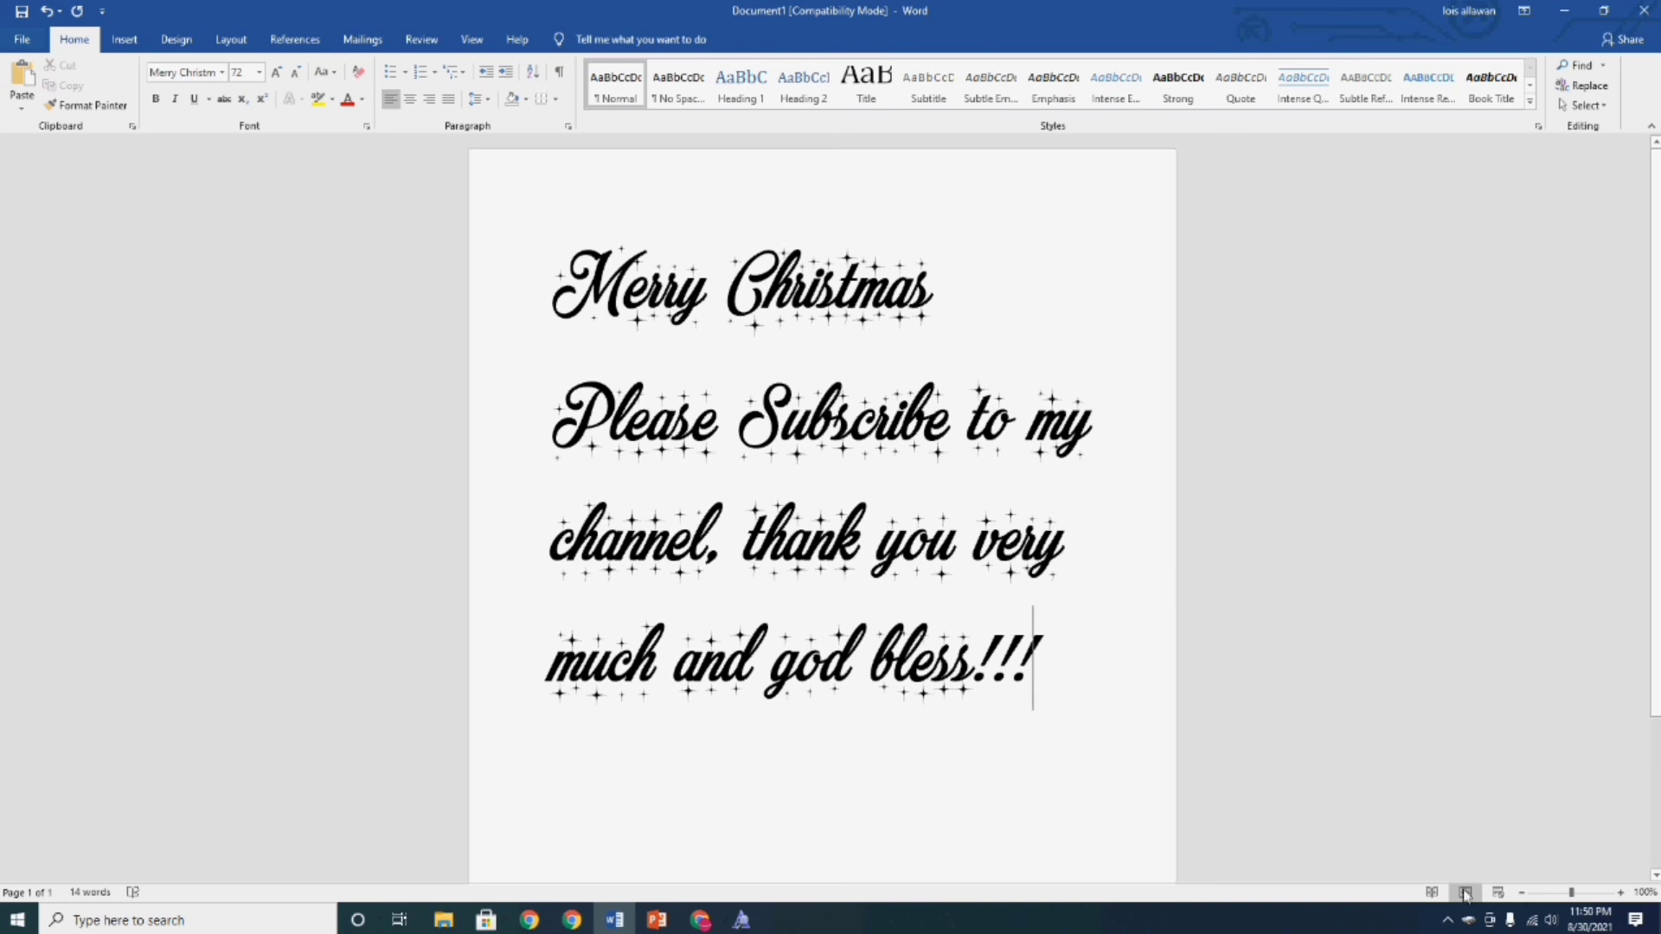
{"action": "left_click", "coordinate": [1449, 921]}
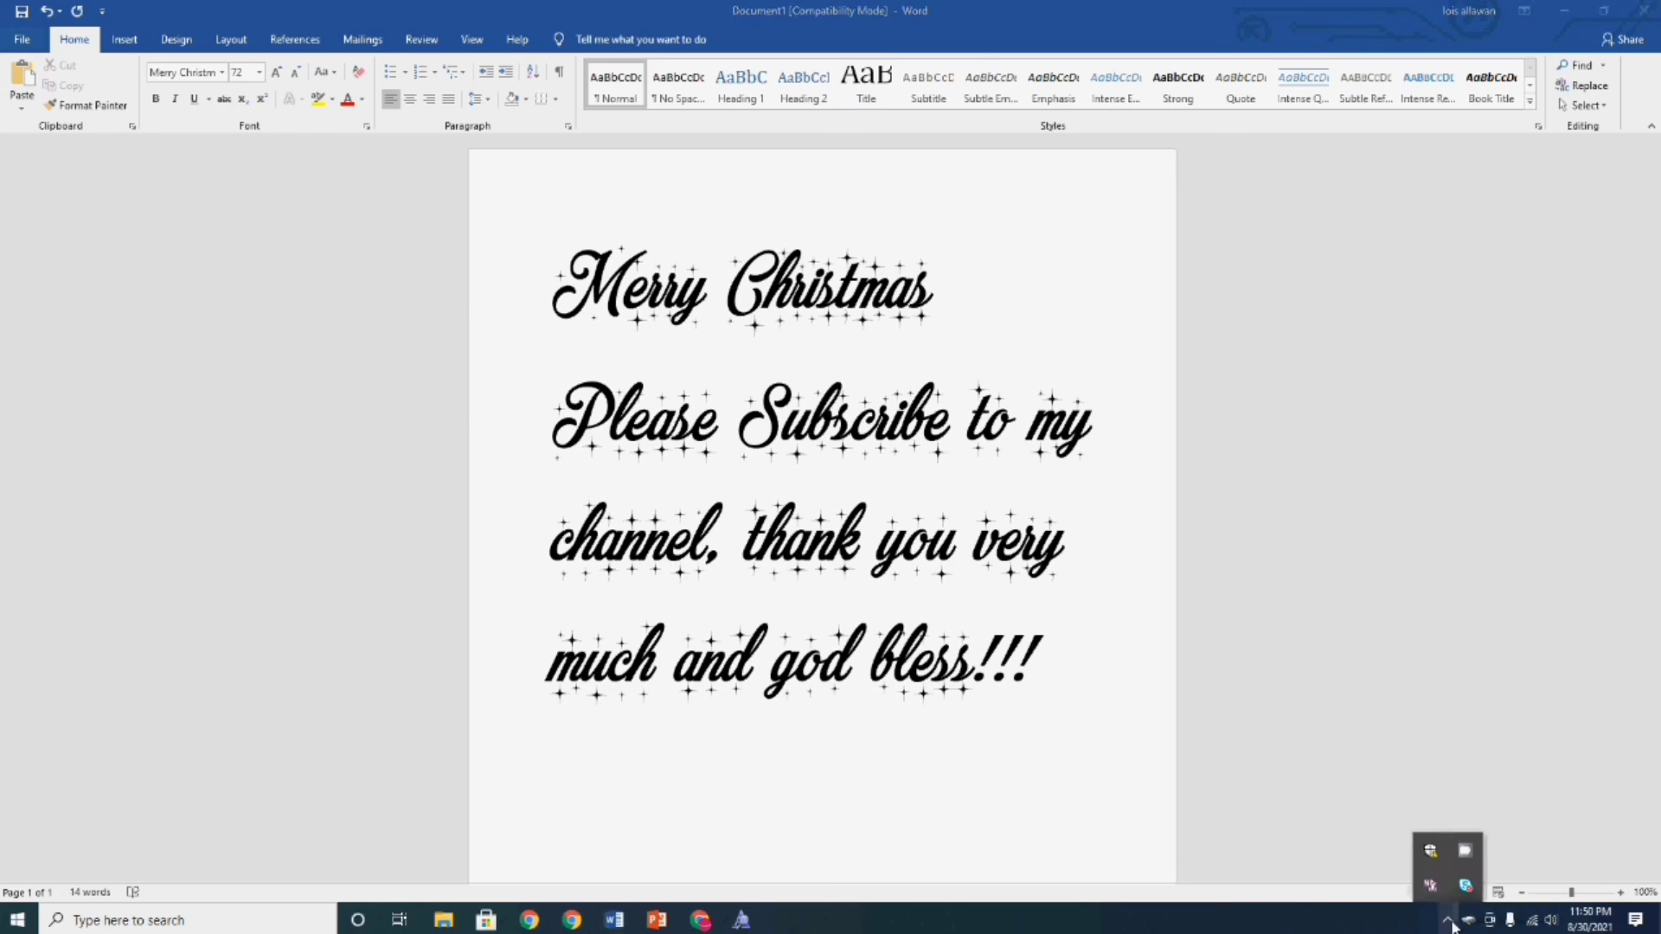